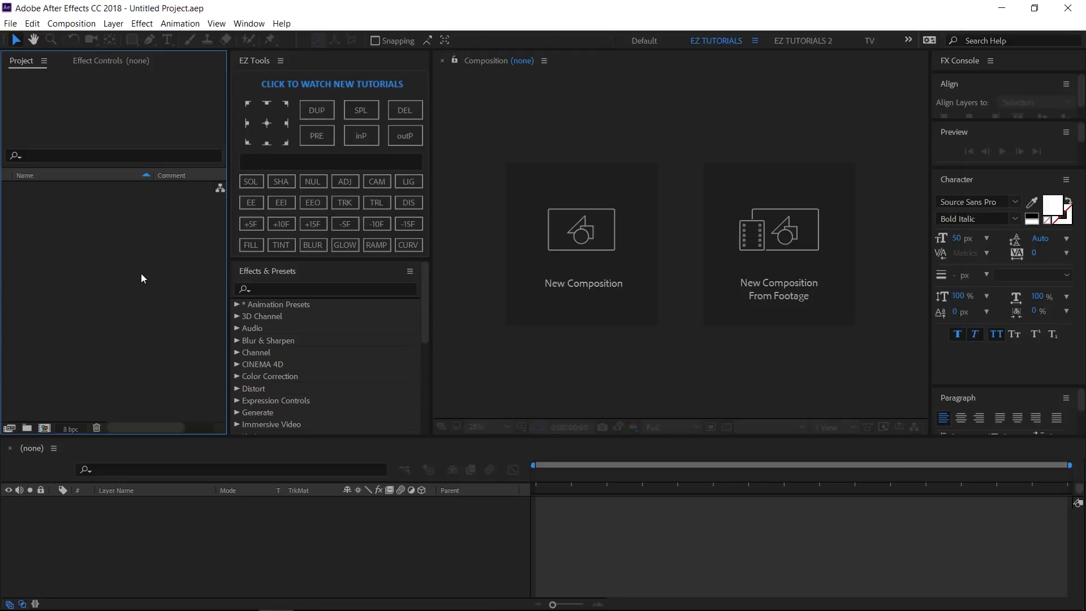
- Import the optical flare video into the project as footage
right_click(141, 273)
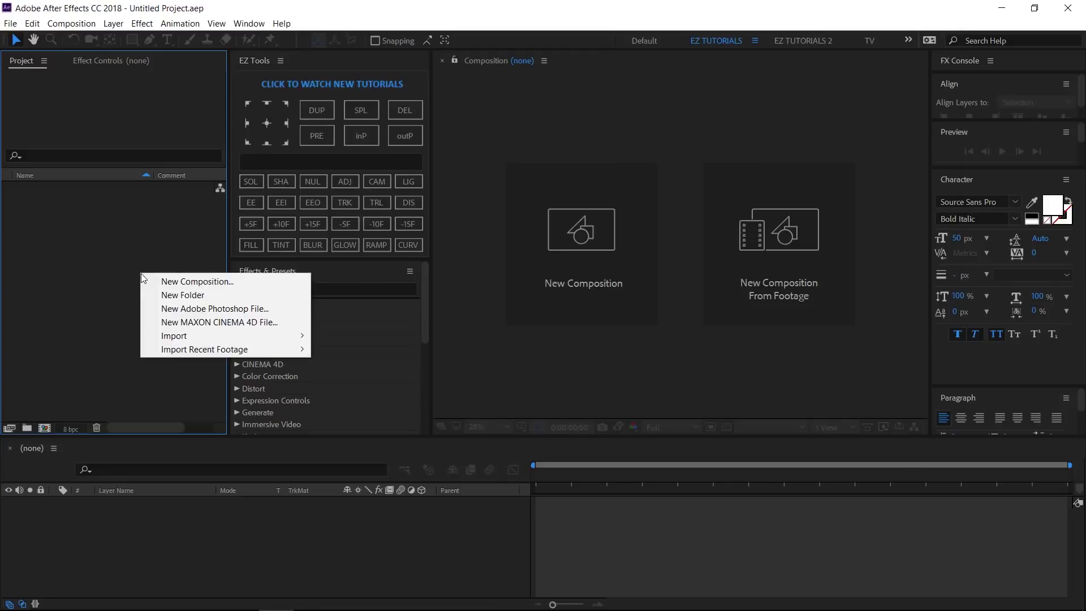
mouse_move(176, 338)
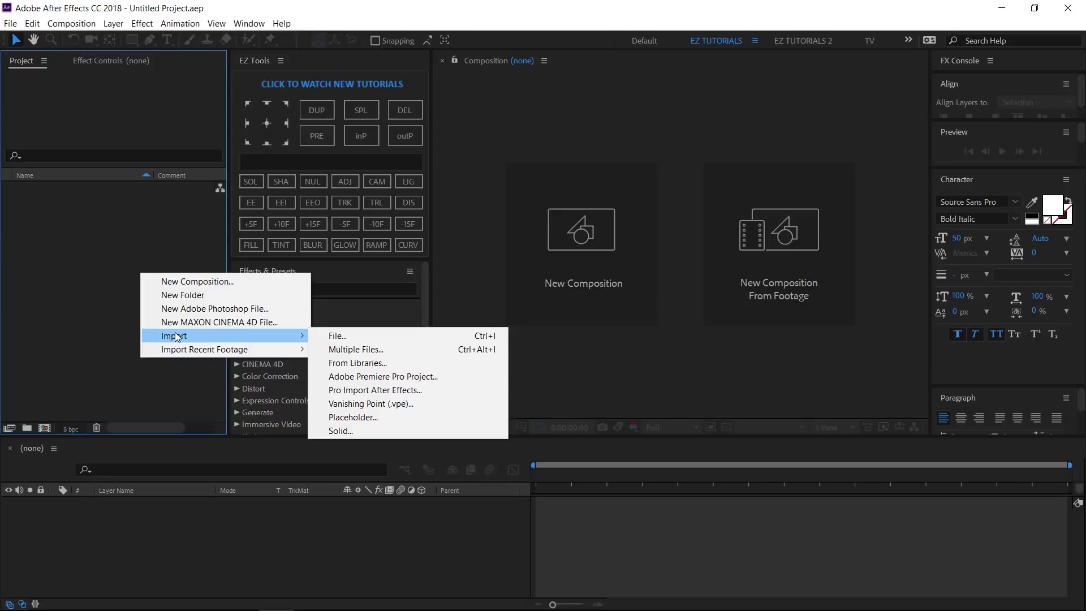
click(342, 335)
click(171, 123)
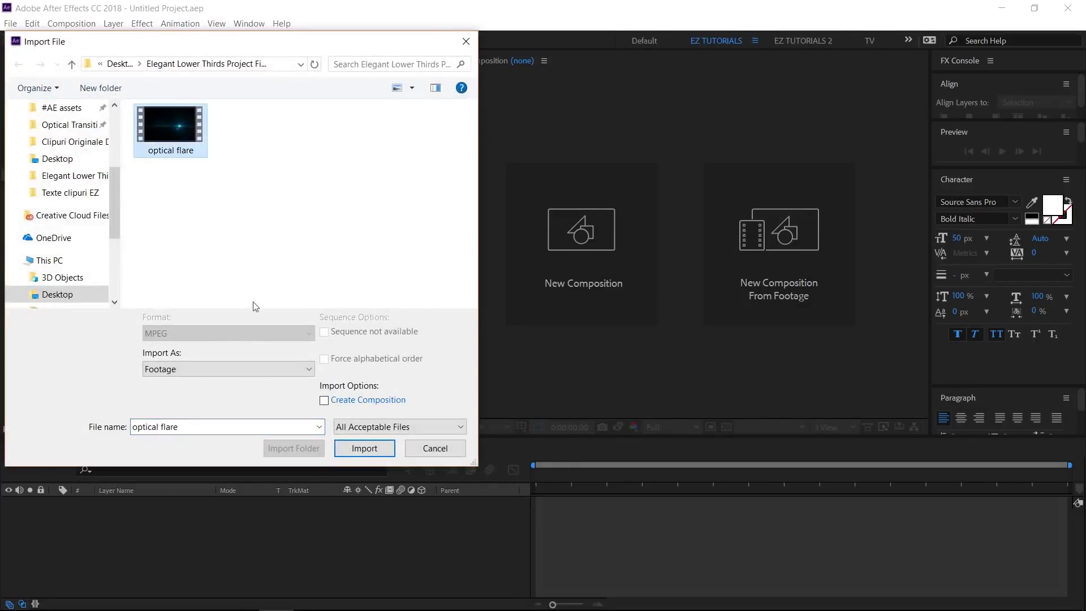
click(348, 448)
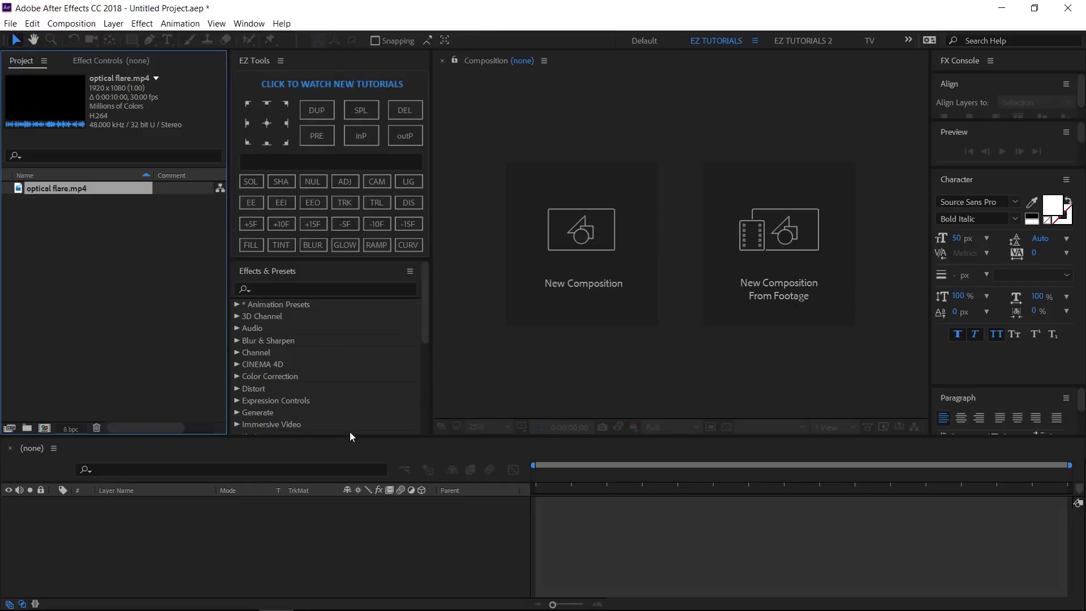
- Create a 1920 × 1080, 30 fps, 10-second composition named Lower third
click(45, 428)
text(Lo)
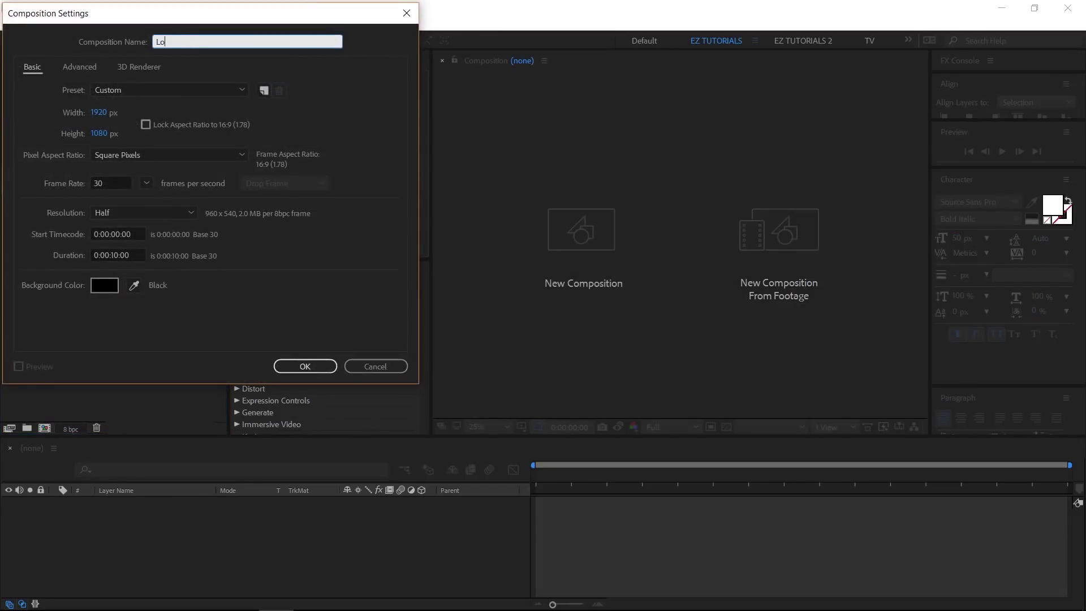
text(wer third)
click(294, 368)
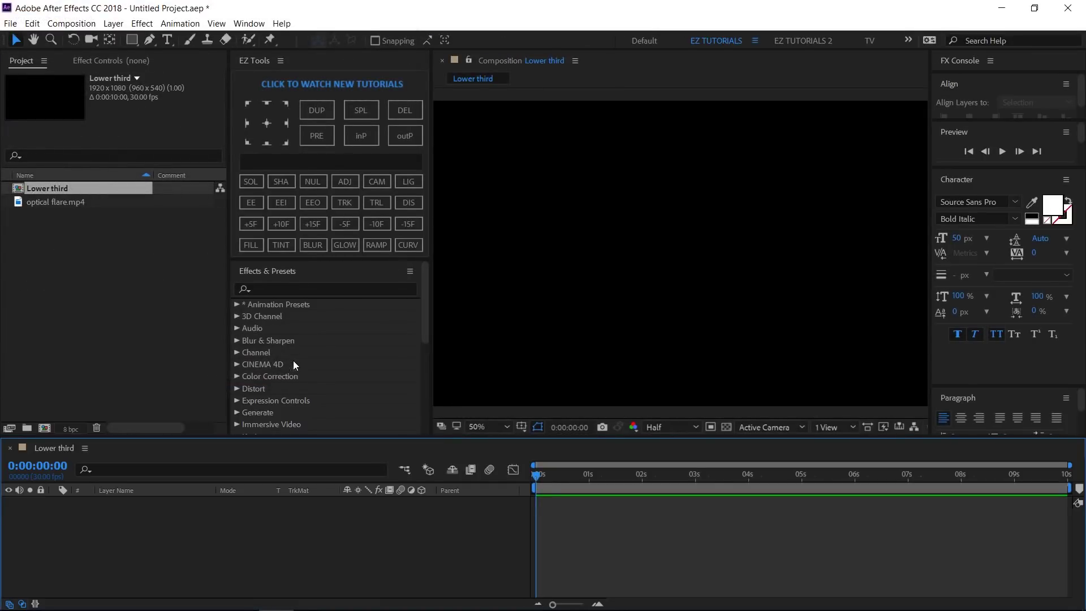
- Add a null object to the composition and rename its layer color
click(318, 184)
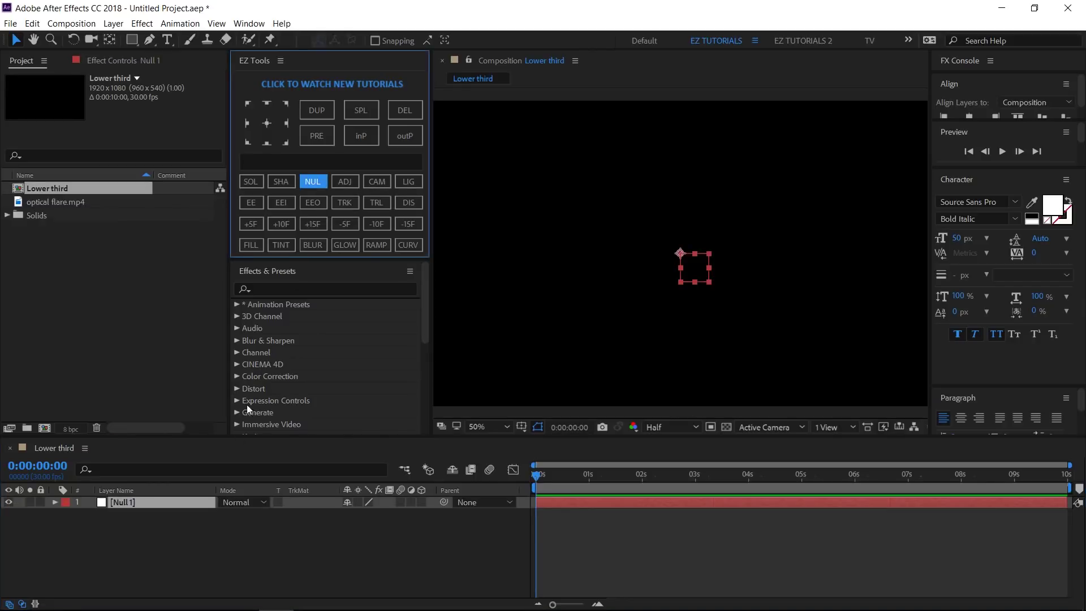
key(Return)
text(color)
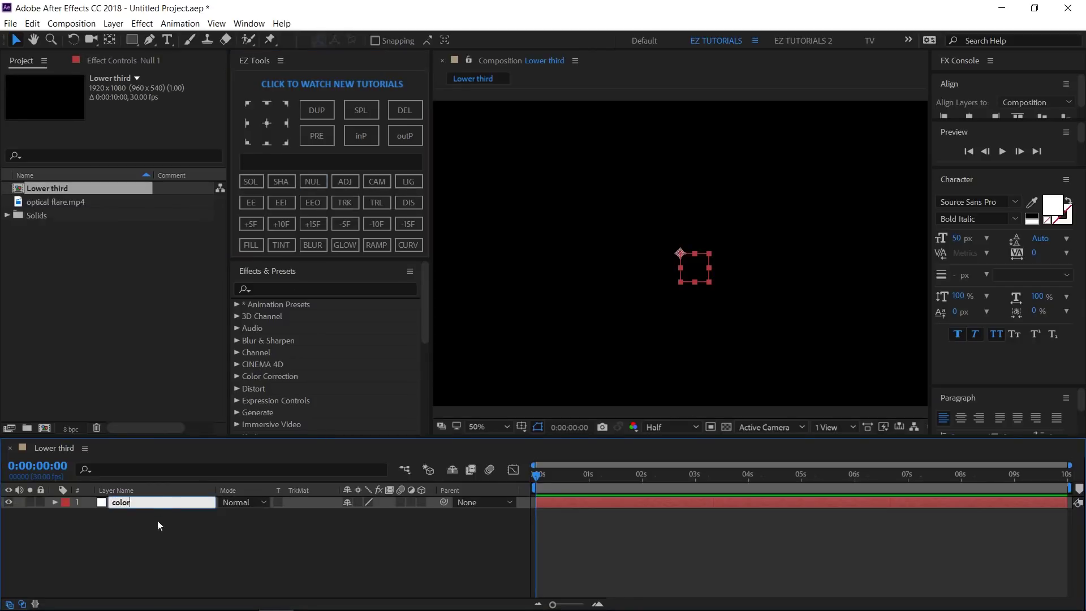
click(151, 572)
- Find the Color Control effect and apply it to the color null layer
click(282, 290)
text(c)
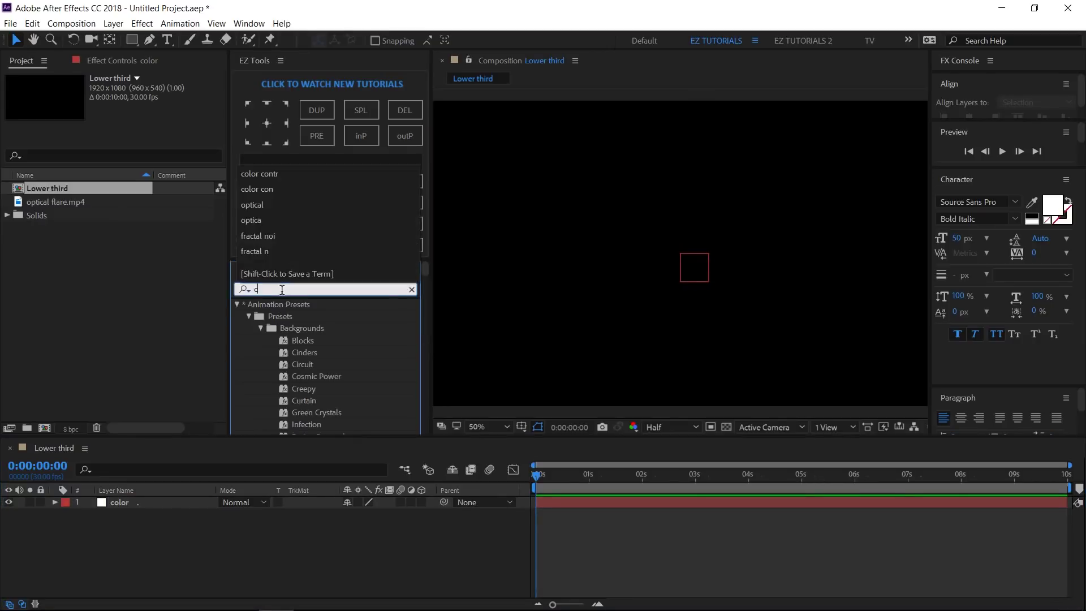
text(olor contr)
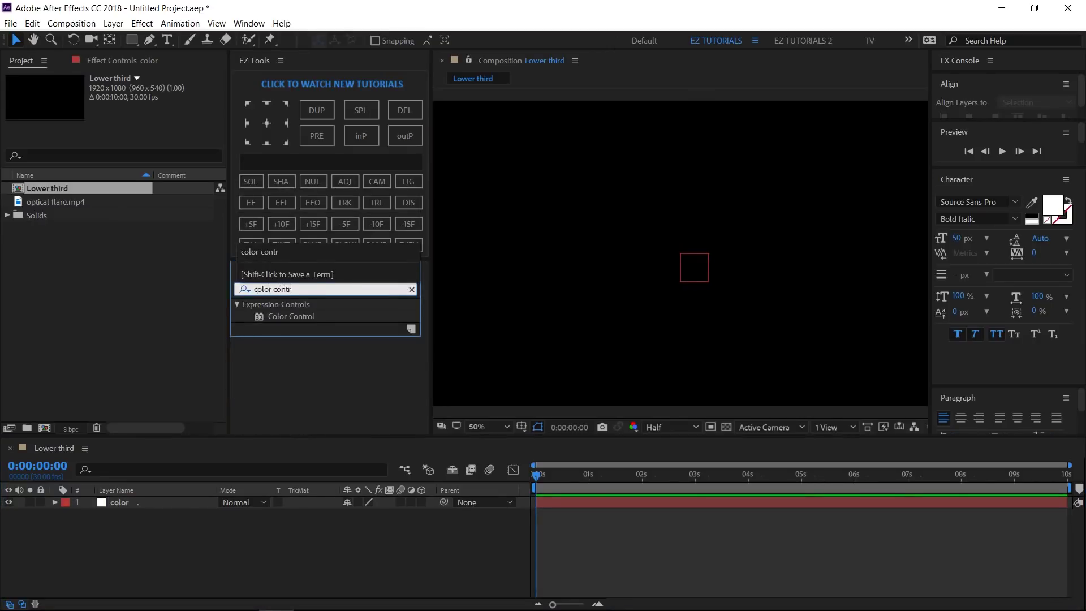
drag(287, 316, 125, 502)
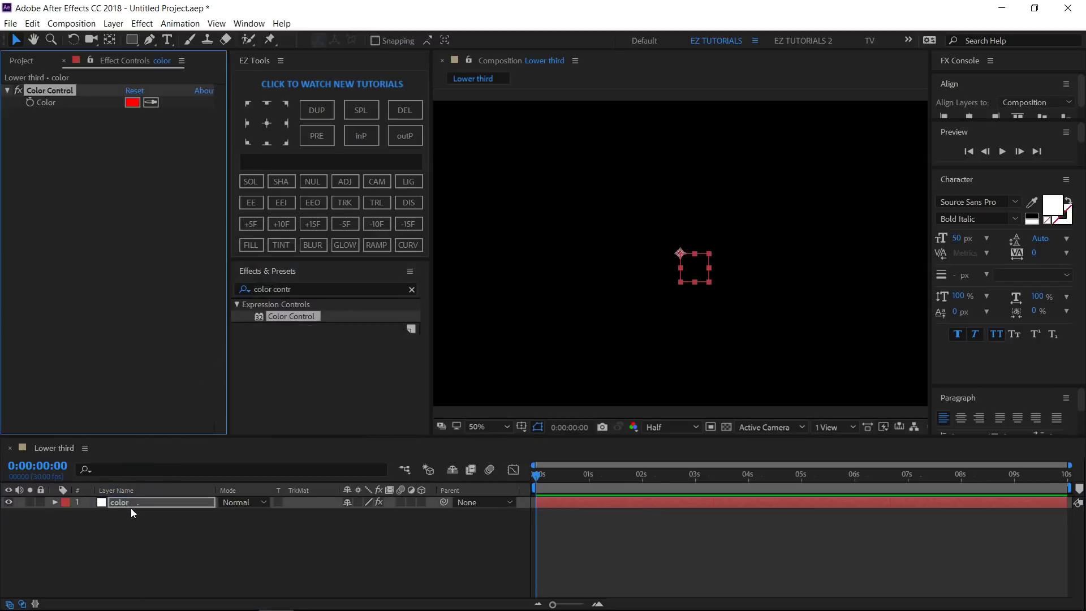
- Set the Color Control's colour to a bright blue, about 0088FF
click(133, 102)
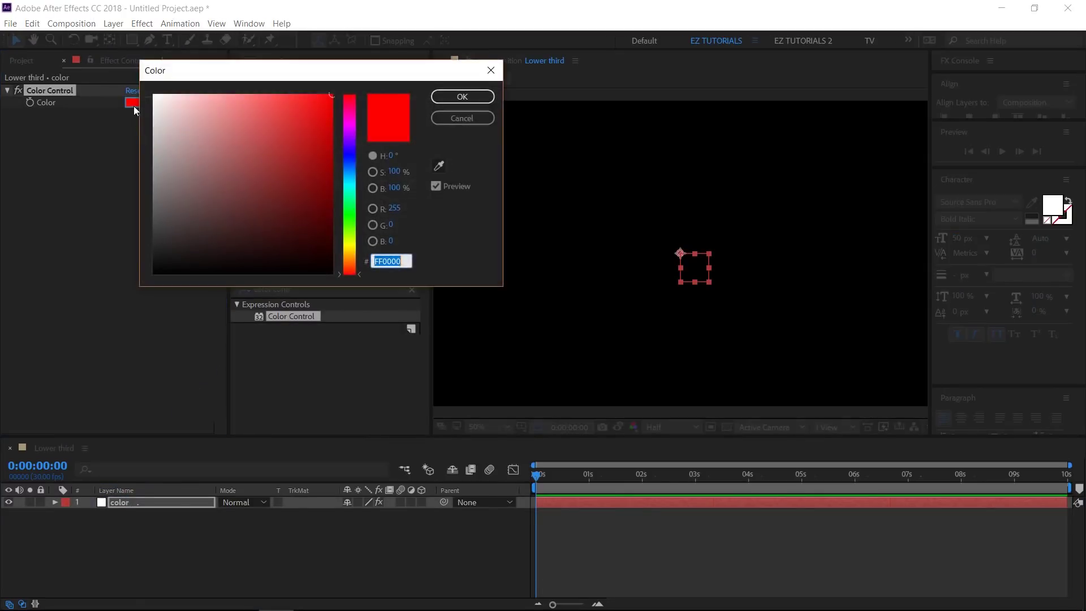
click(349, 170)
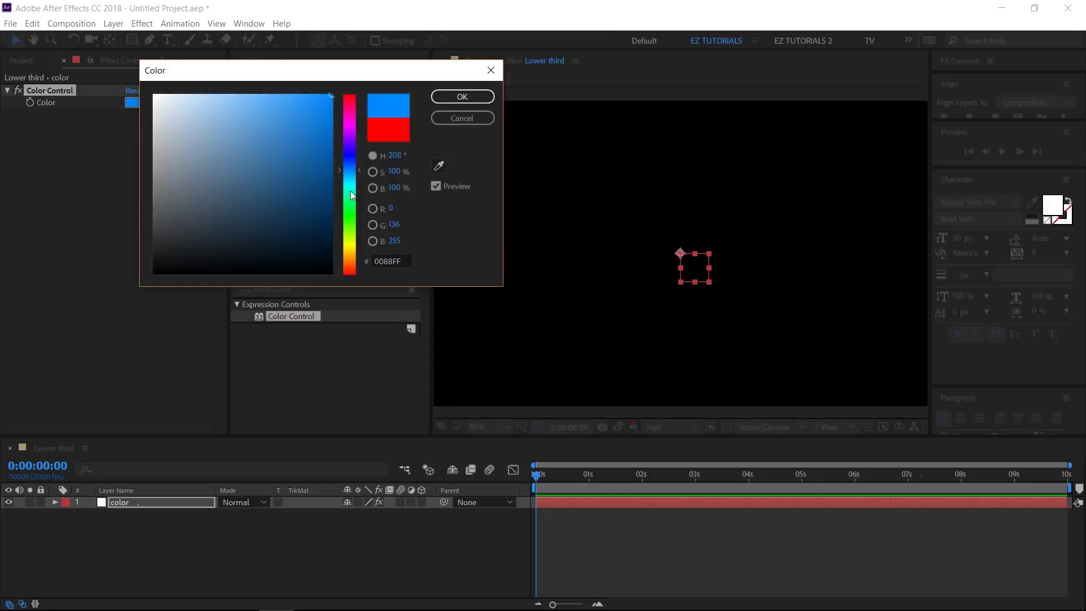
click(449, 97)
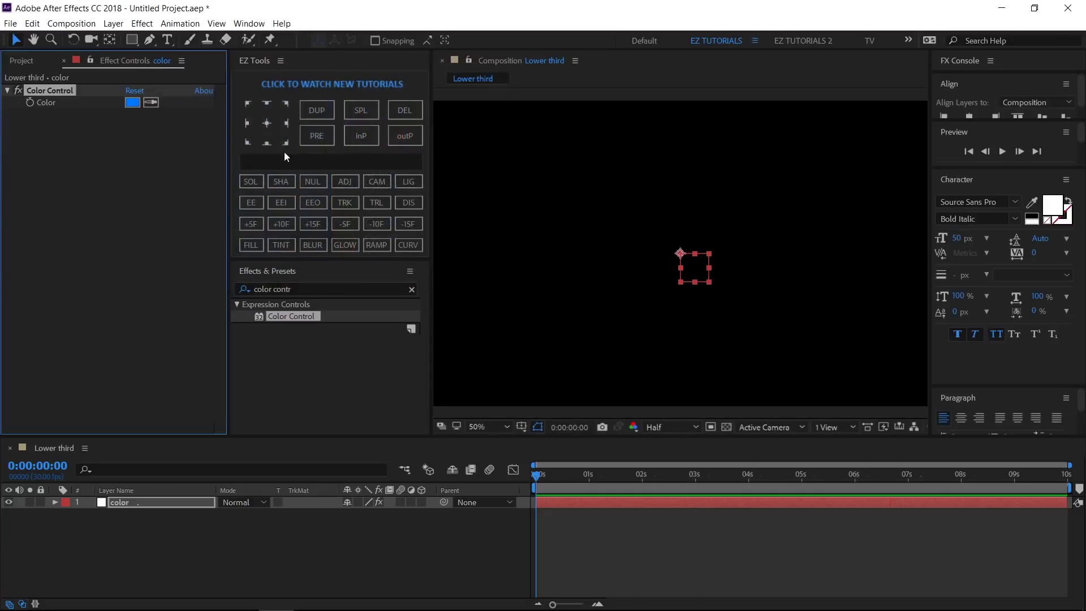
- Draw a rectangle shape with a solid fill and no stroke, extending from the frame's upper-left area to just past its centre
click(132, 41)
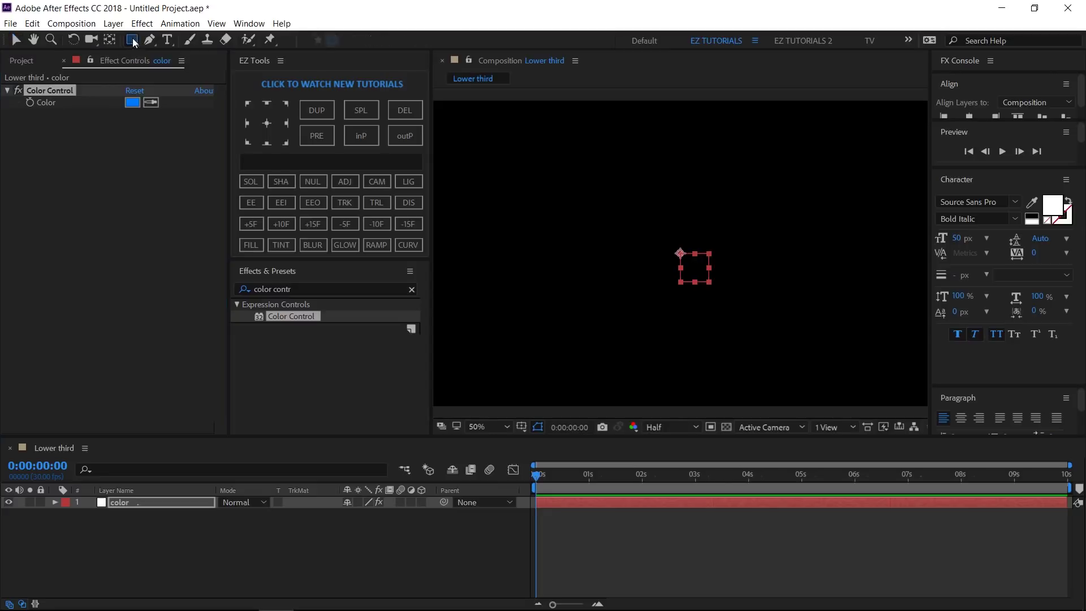
click(142, 534)
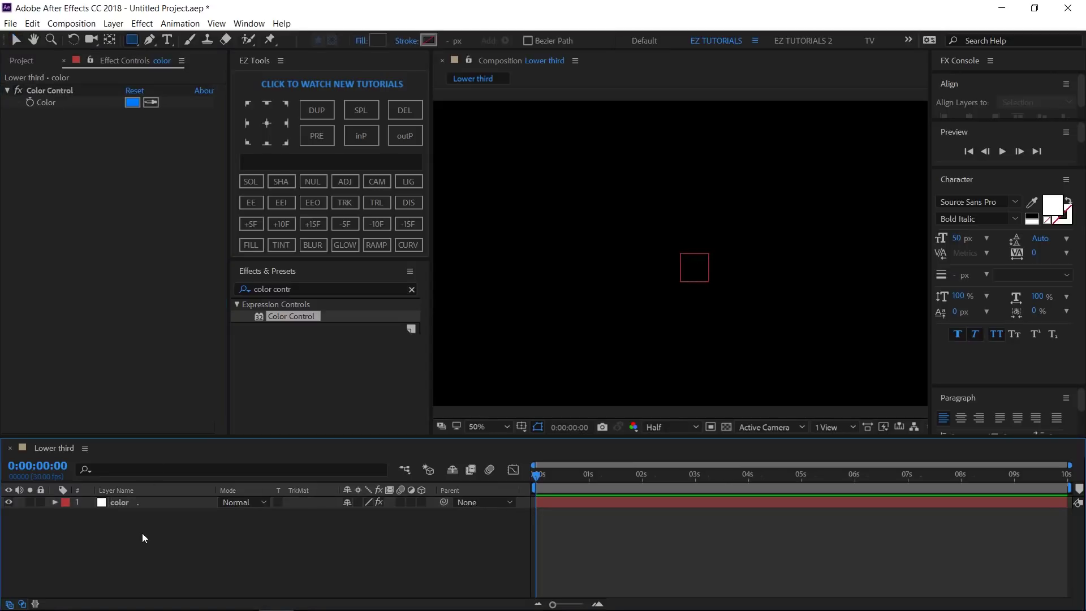
click(358, 43)
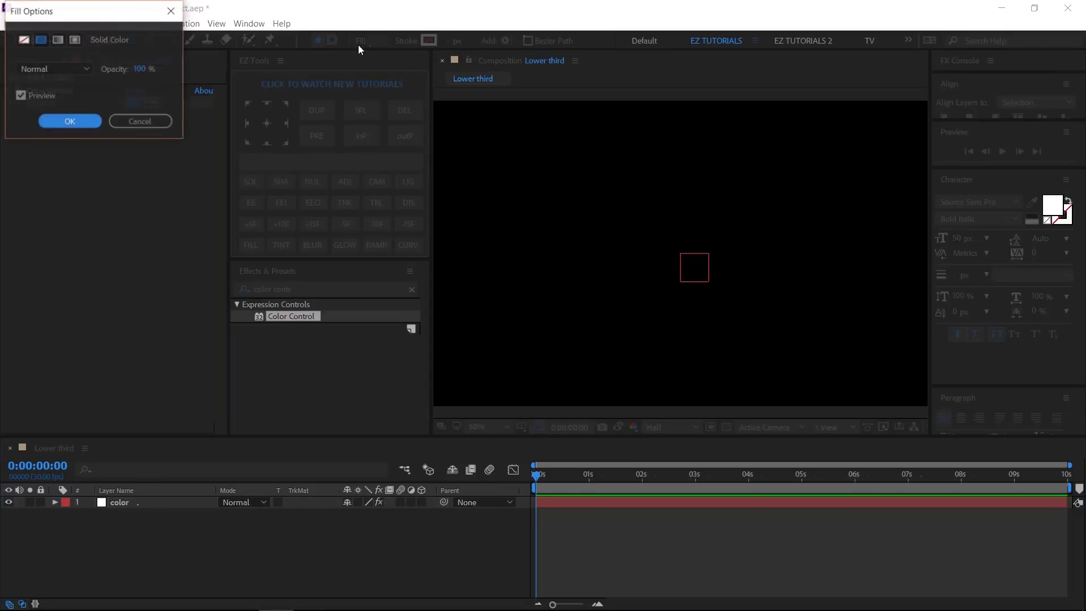
click(68, 120)
click(406, 41)
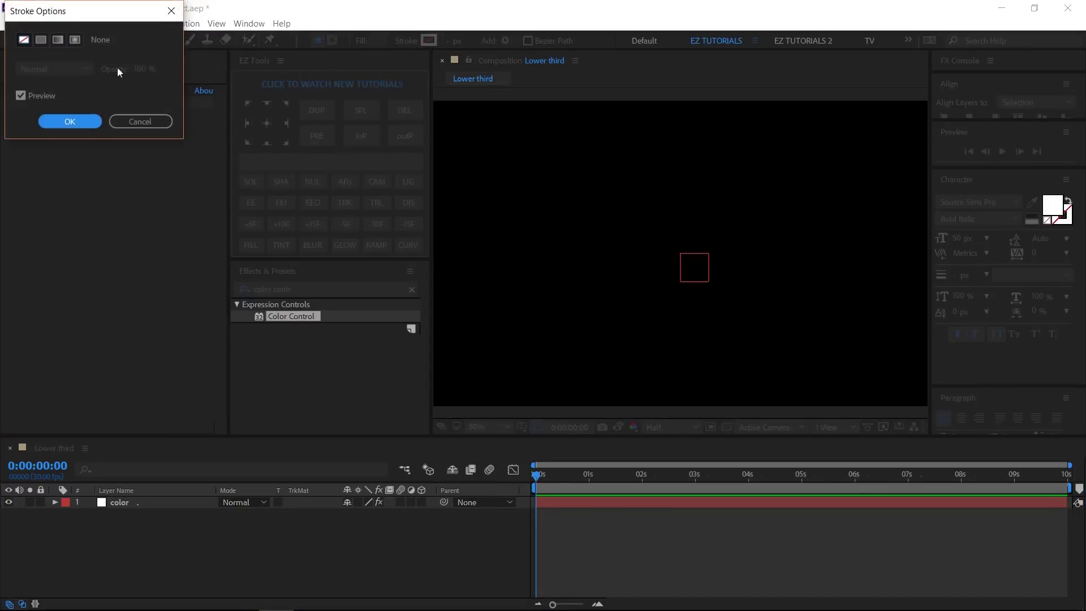
click(70, 121)
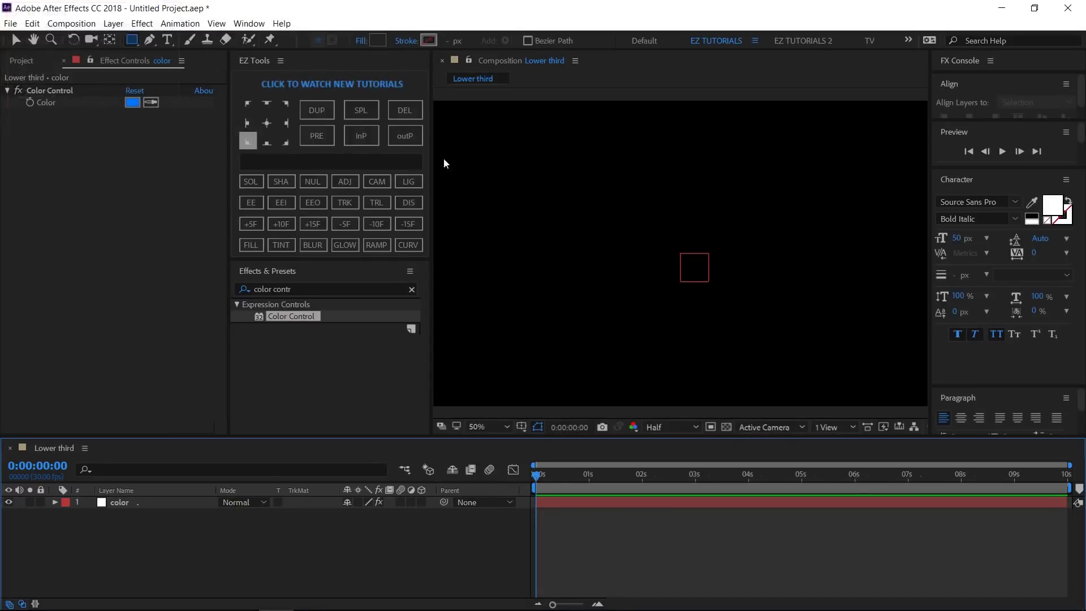
mouse_move(545, 174)
mouse_down()
mouse_move(728, 278)
mouse_move(710, 278)
mouse_up()
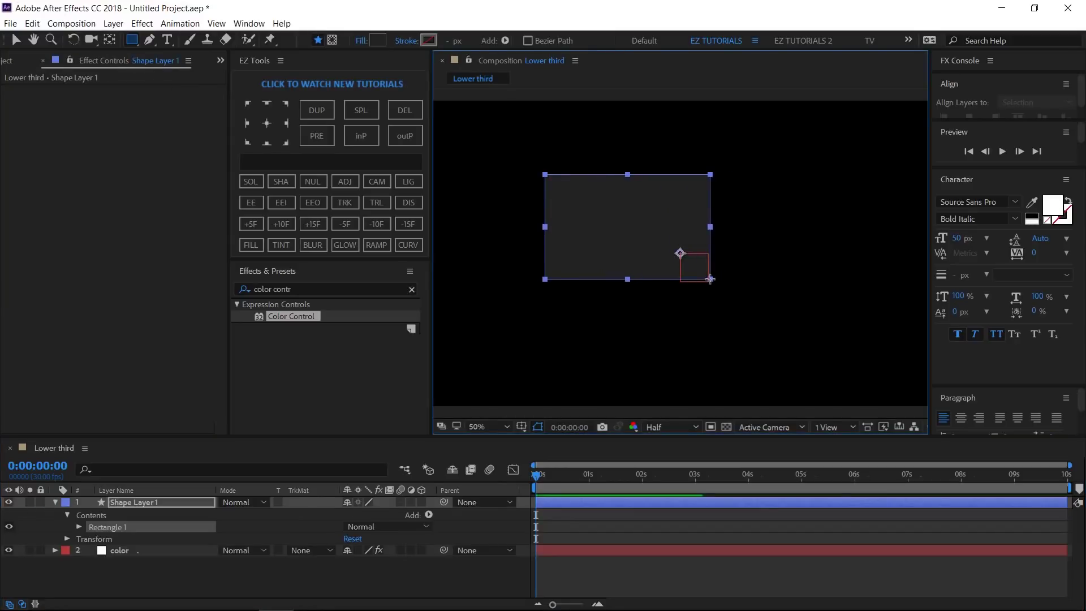
- Rename the rectangle's shape layer base and apply a Fill effect to it
click(128, 503)
key(Return)
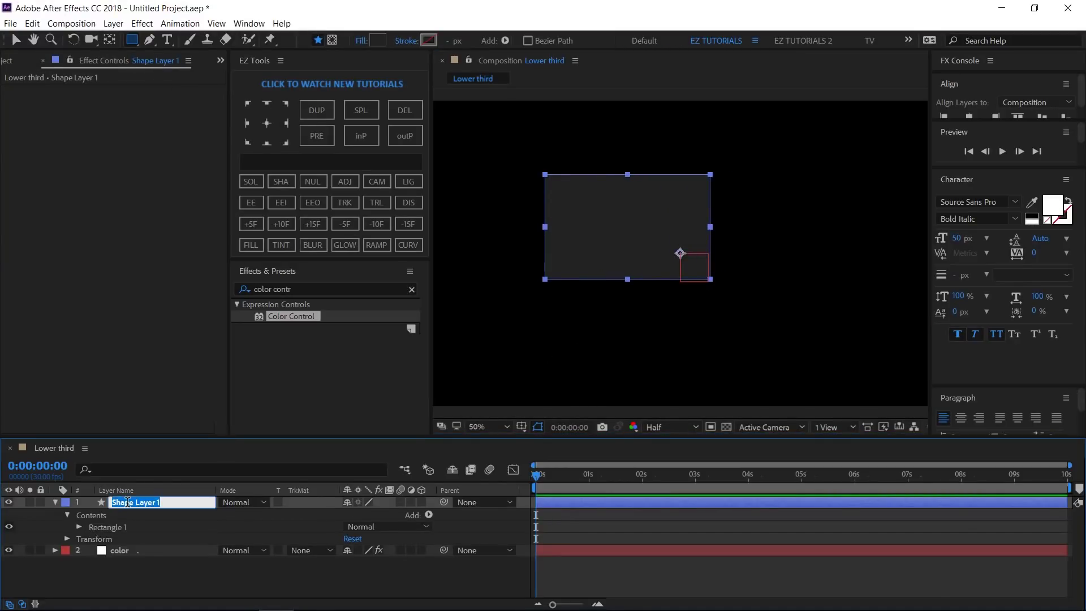
text(base)
key(Return)
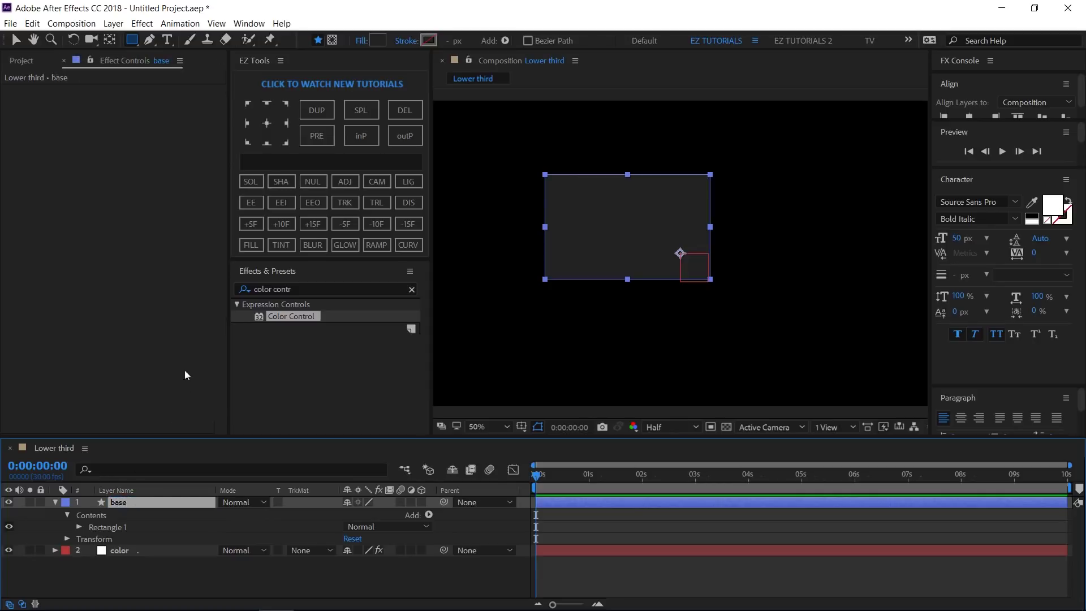
click(255, 247)
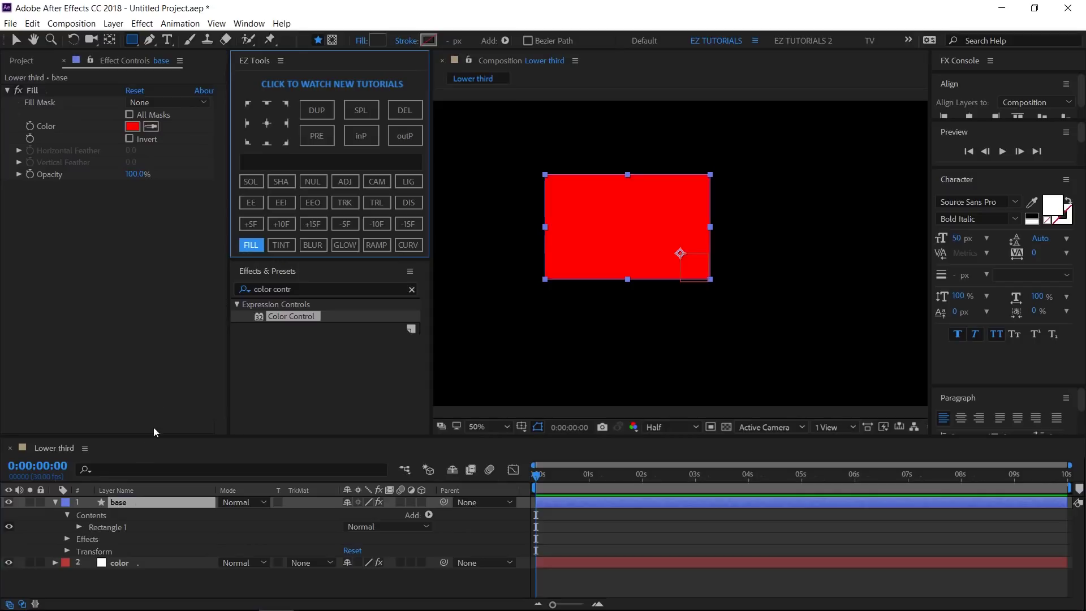
- Link the base layer's Fill colour to the color null's Color Control with a pick-whipped expression, locking the null's effect view while linking
click(122, 565)
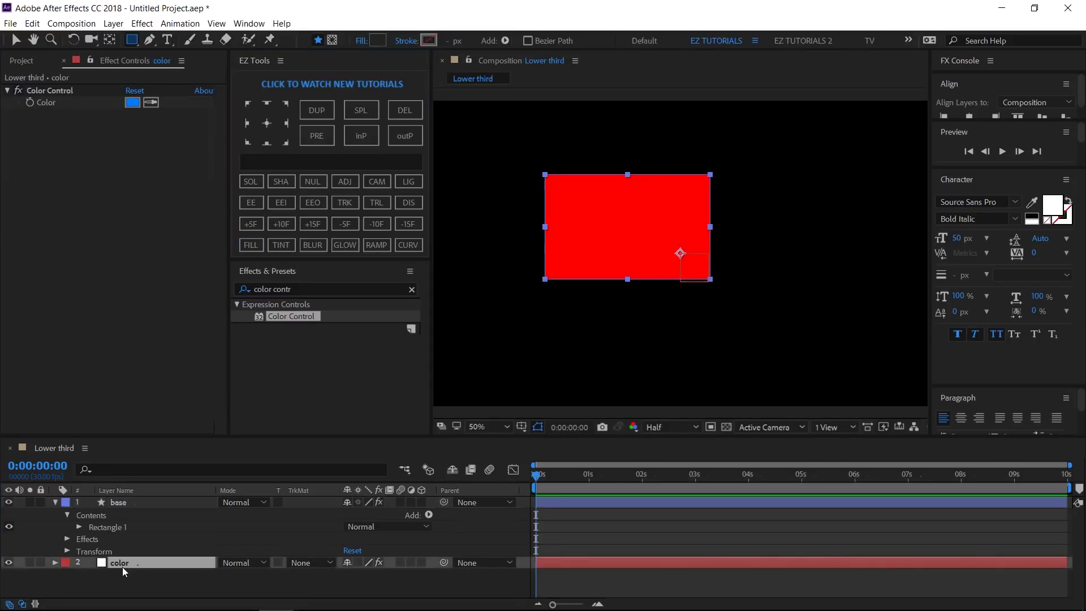
click(90, 60)
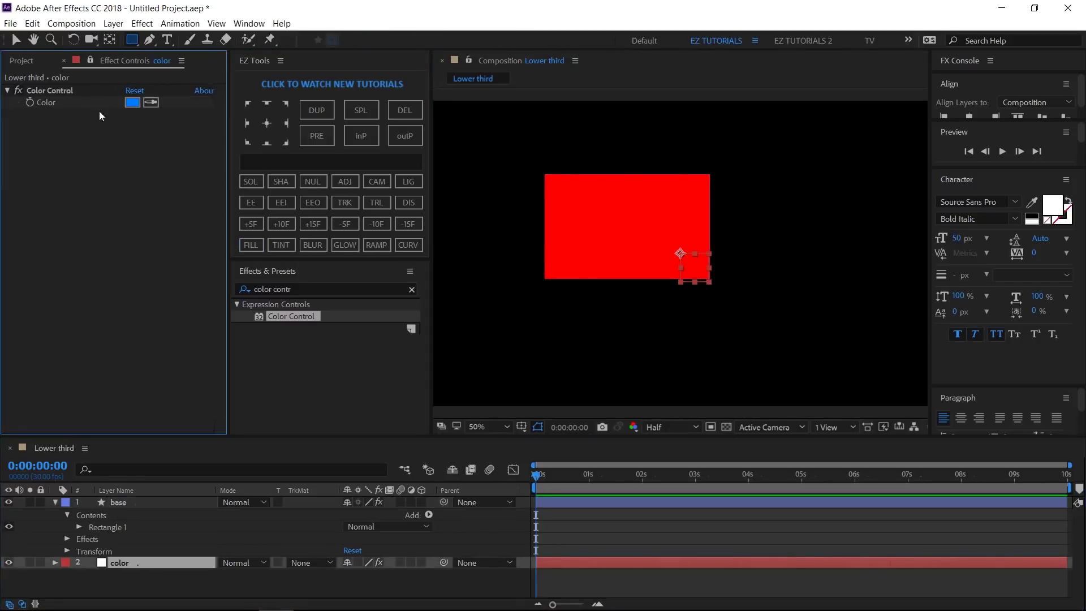
click(67, 539)
click(78, 551)
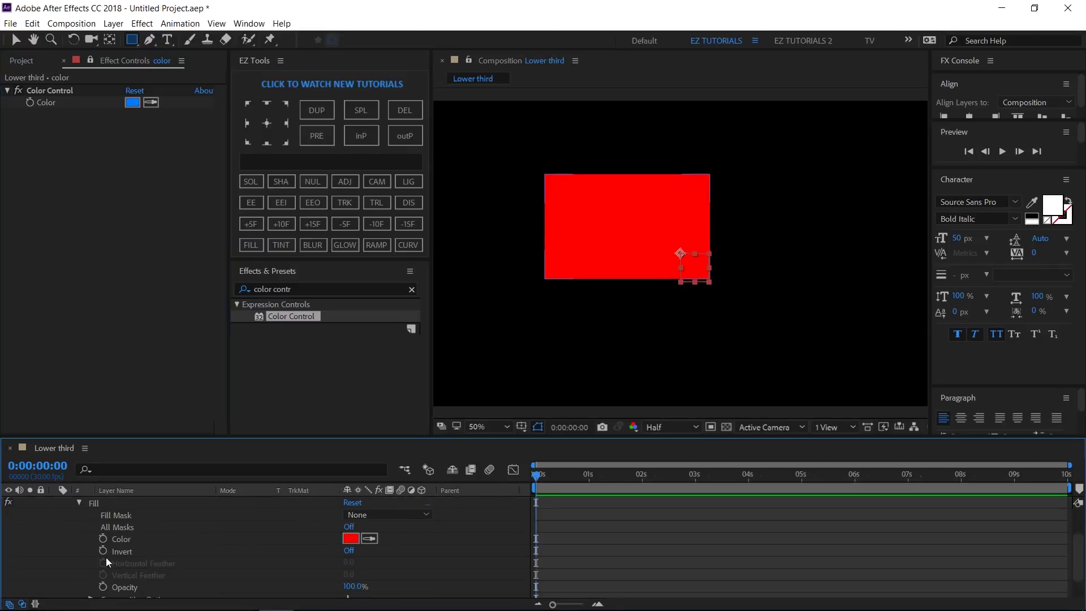
alt+click(103, 539)
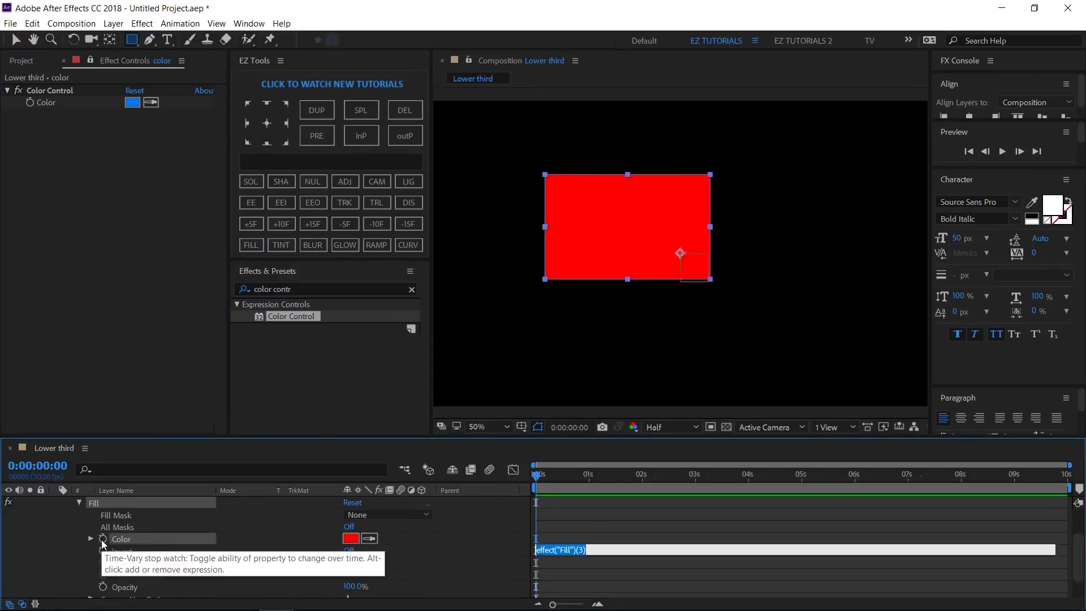
drag(382, 552, 69, 102)
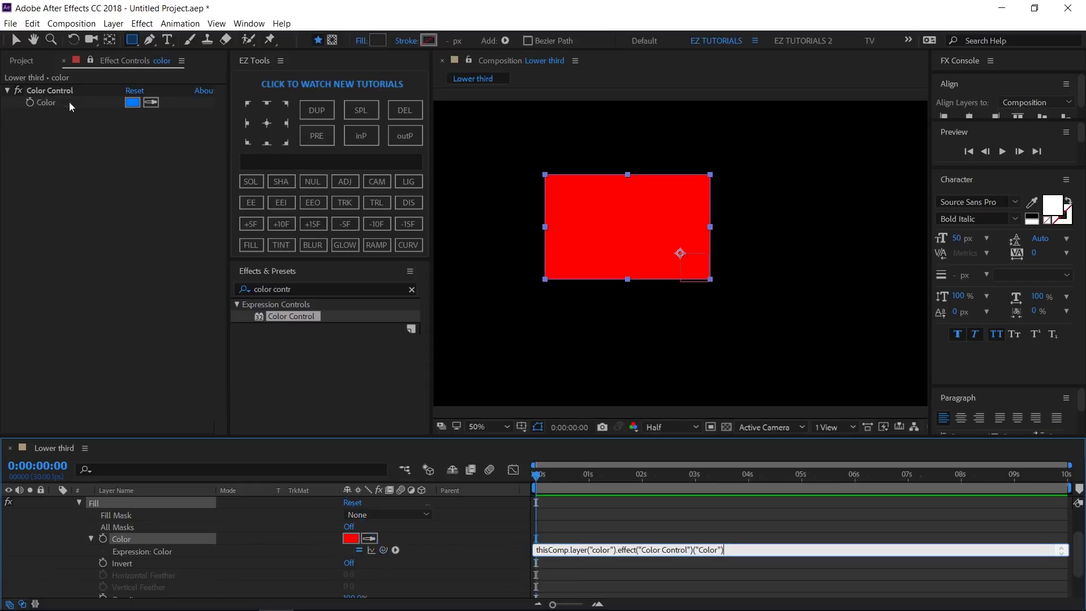
click(90, 59)
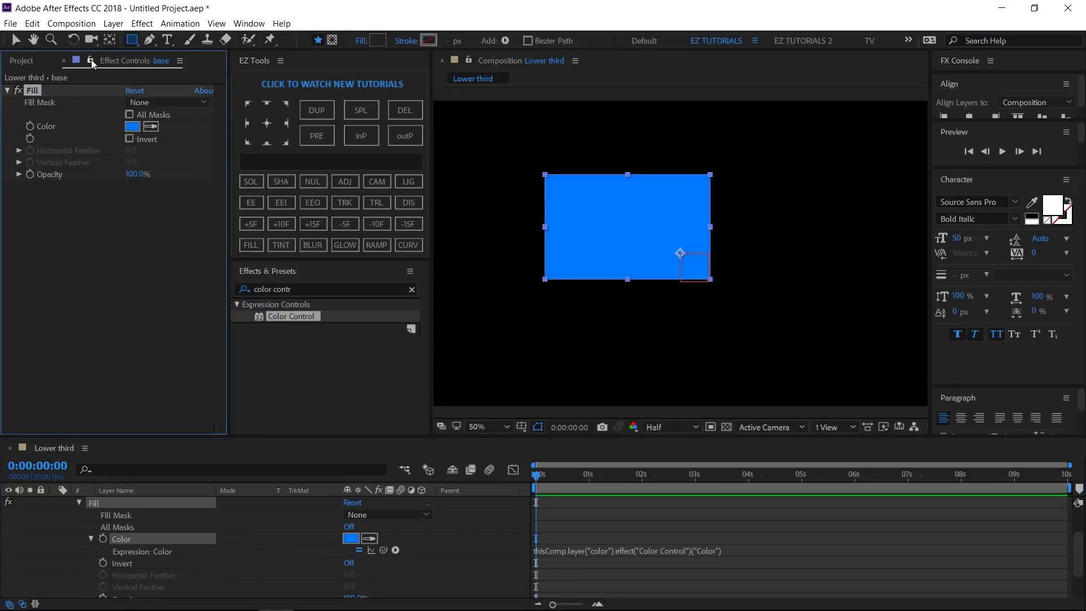
- Collapse the base layer's effects and add a Bevel and Emboss layer style to that layer
scroll(85, 535, up, 3)
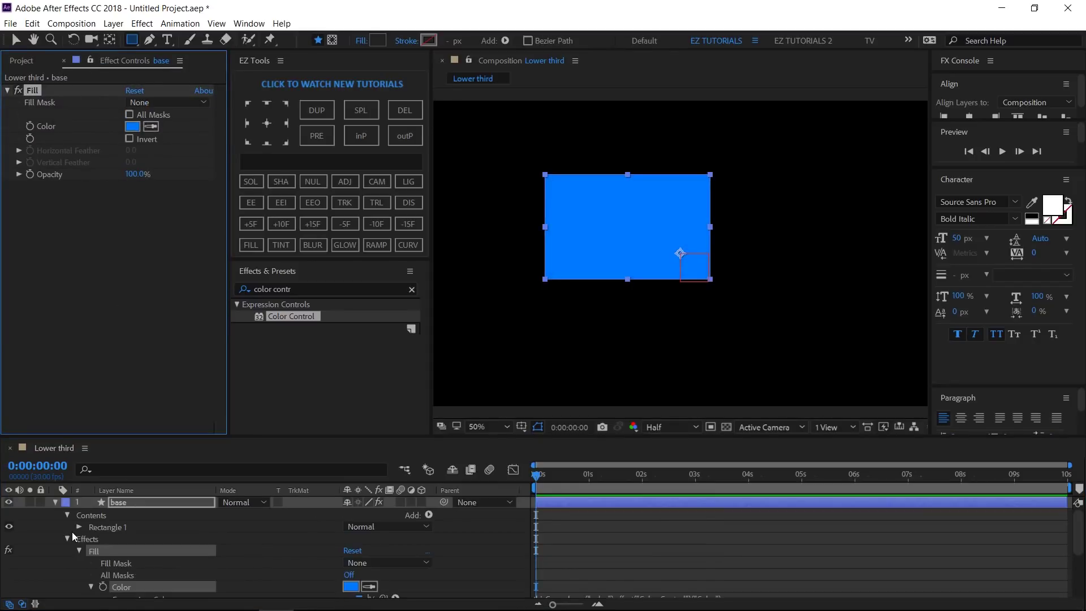
click(68, 538)
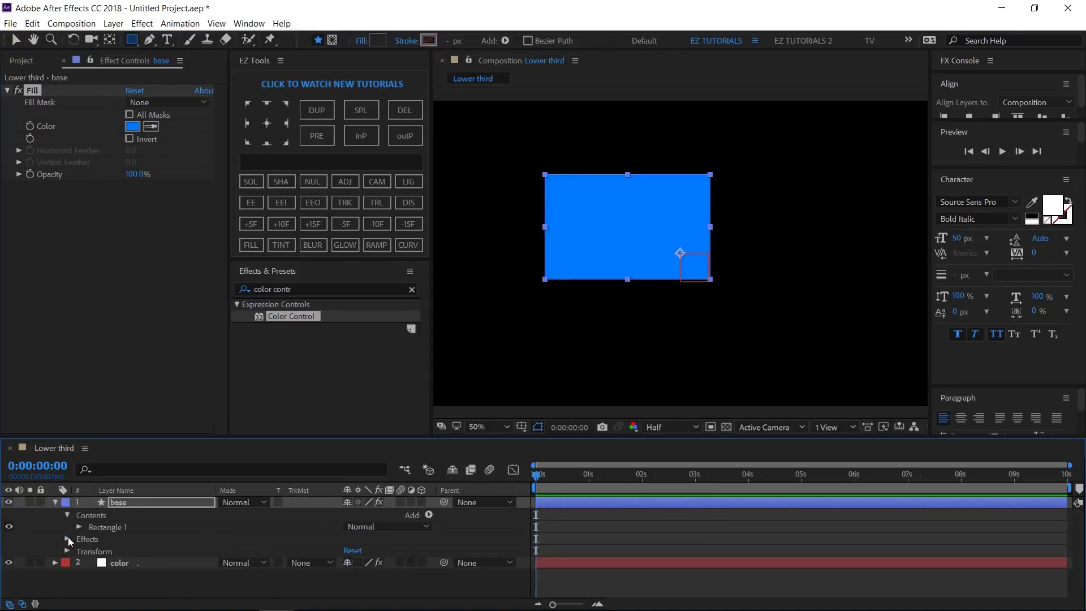
click(125, 505)
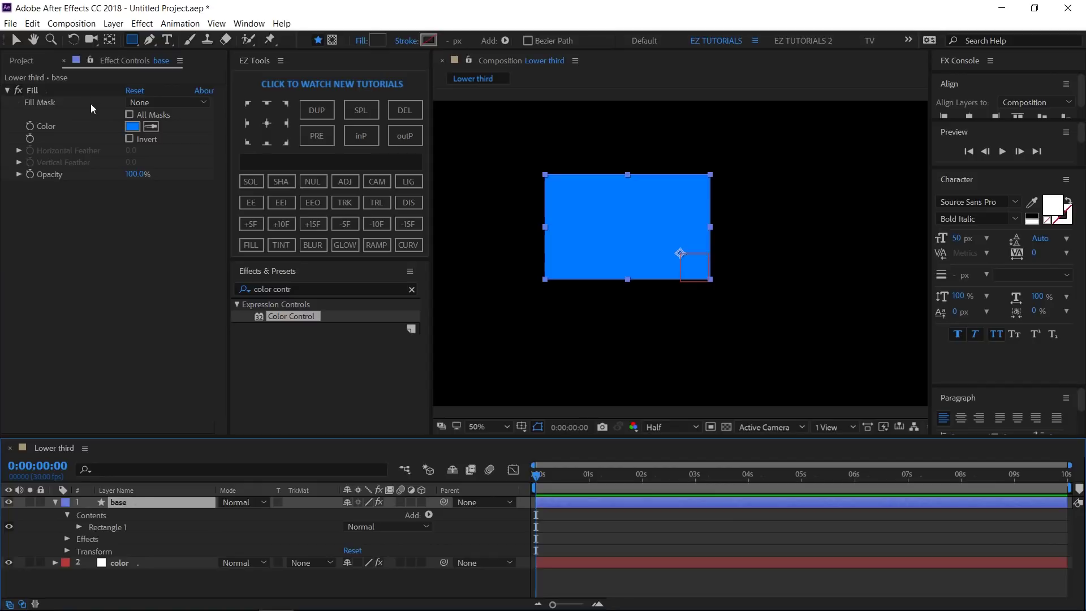
click(113, 24)
mouse_move(144, 341)
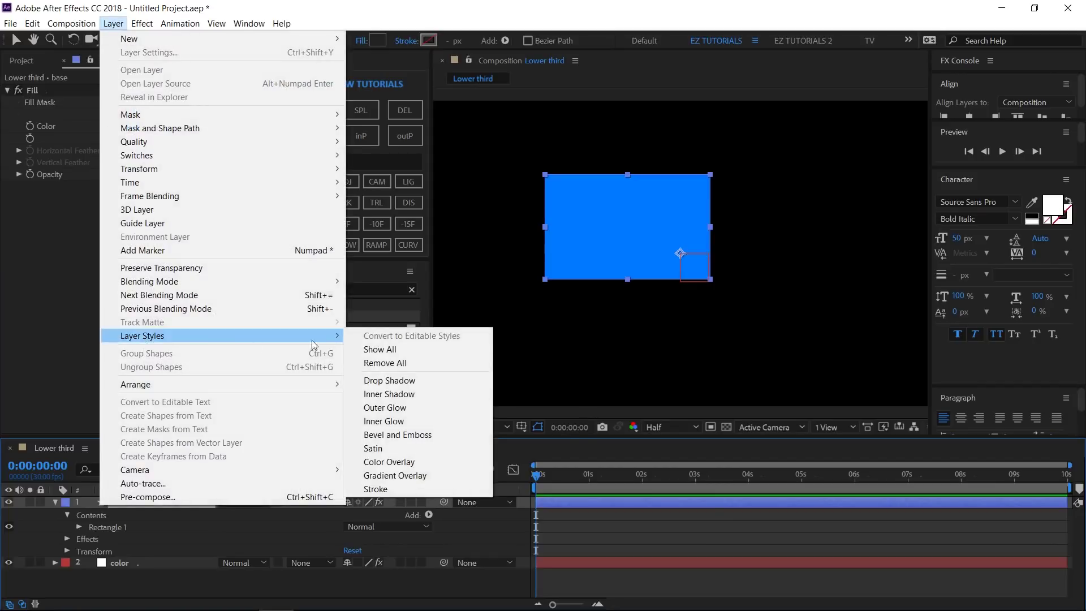
click(402, 437)
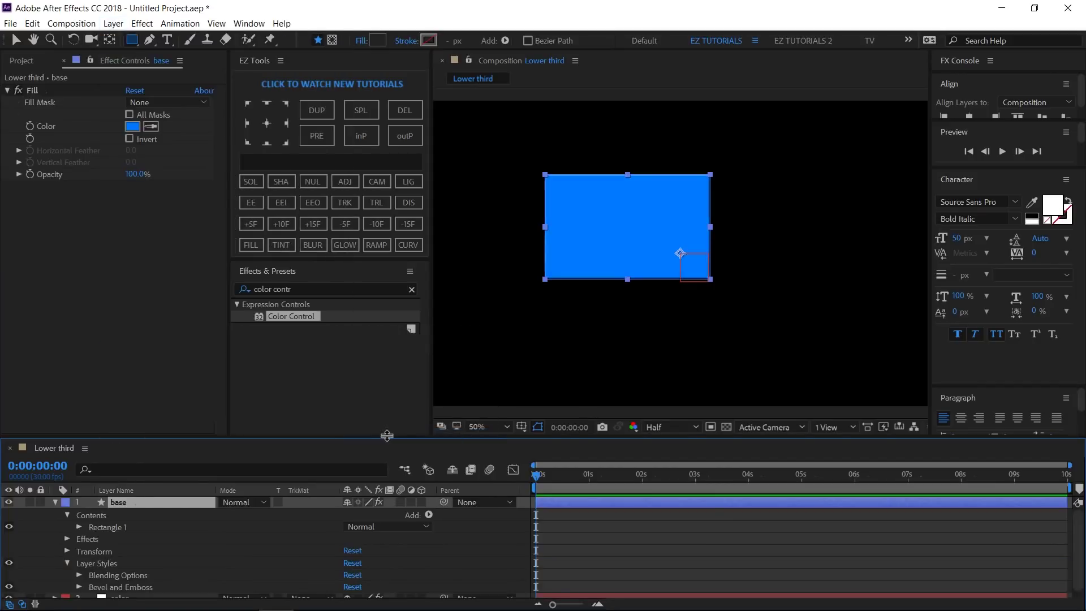
scroll(94, 579, down, 1)
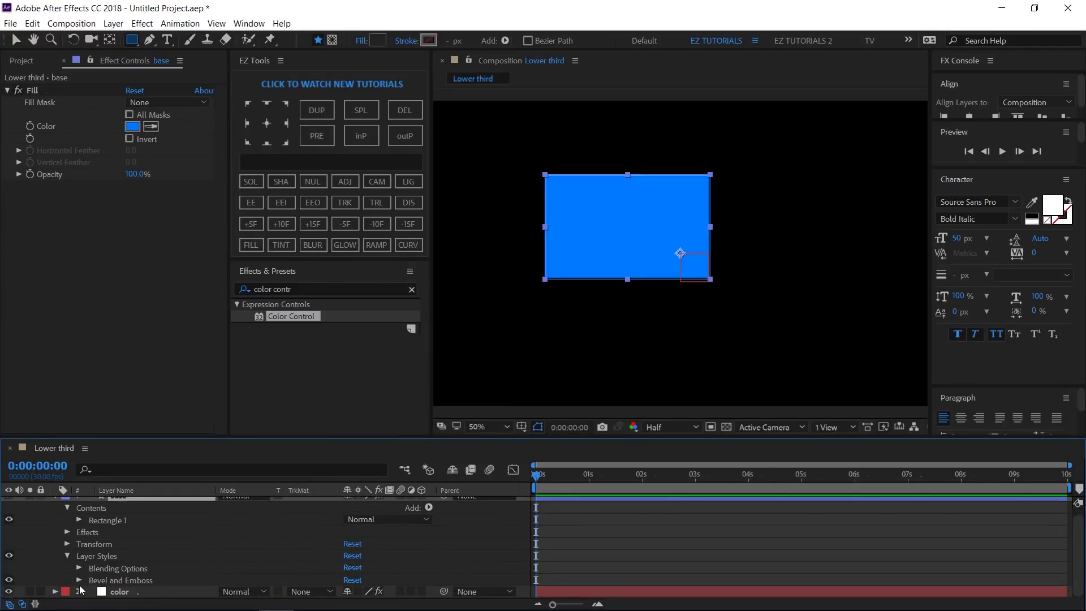
- Set the base layer's Bevel and Emboss size to 0 and its soften value to 1
click(80, 581)
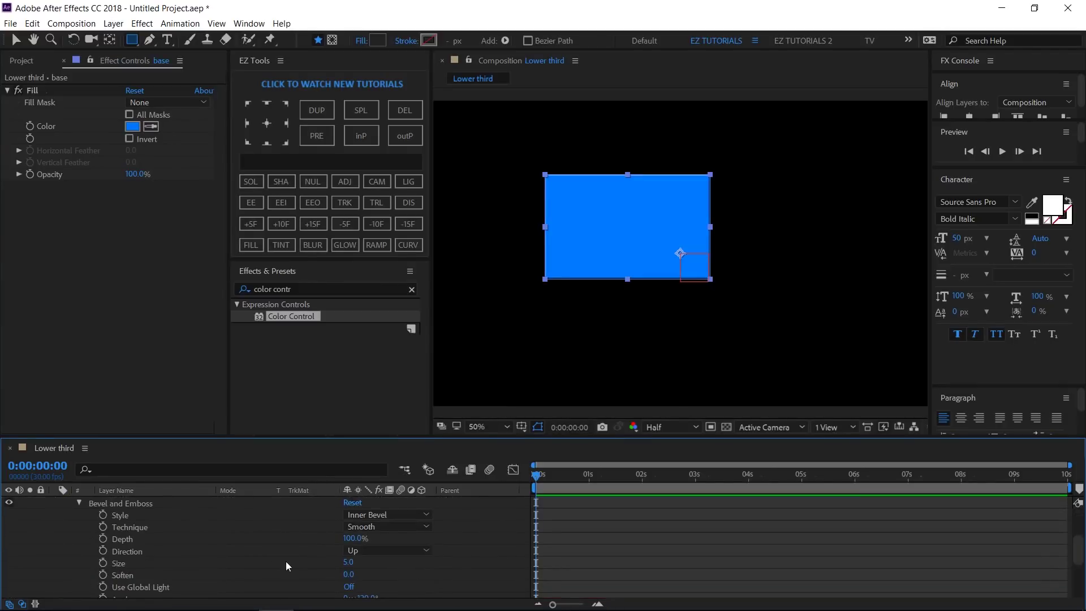
click(348, 563)
text(0)
key(Tab)
text(1)
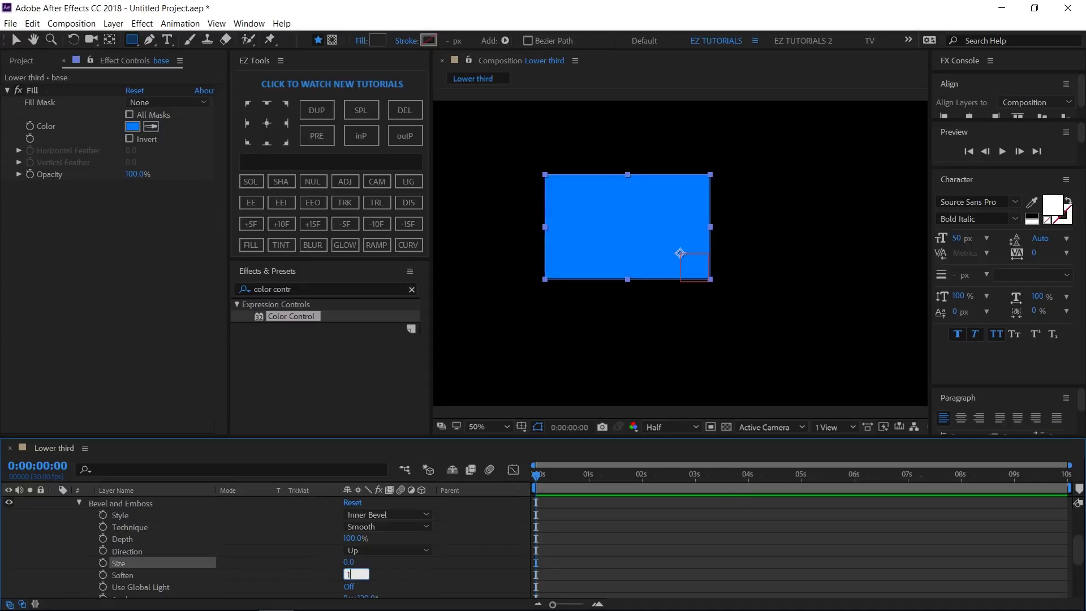
key(Return)
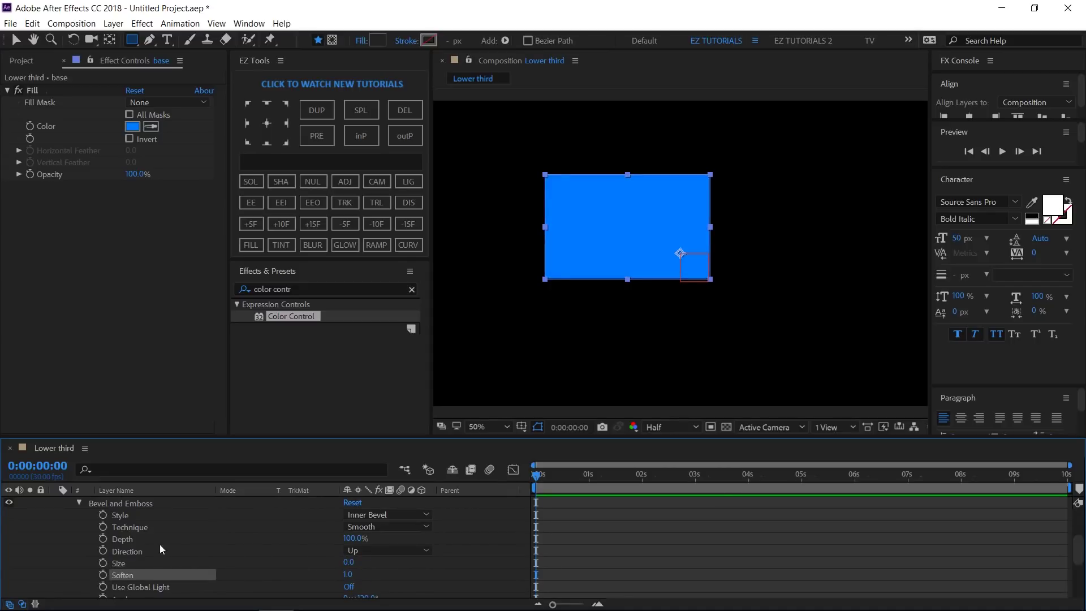
- Set the size of the base layer's rectangle path to 800 by 110
scroll(95, 568, up, 3)
click(67, 514)
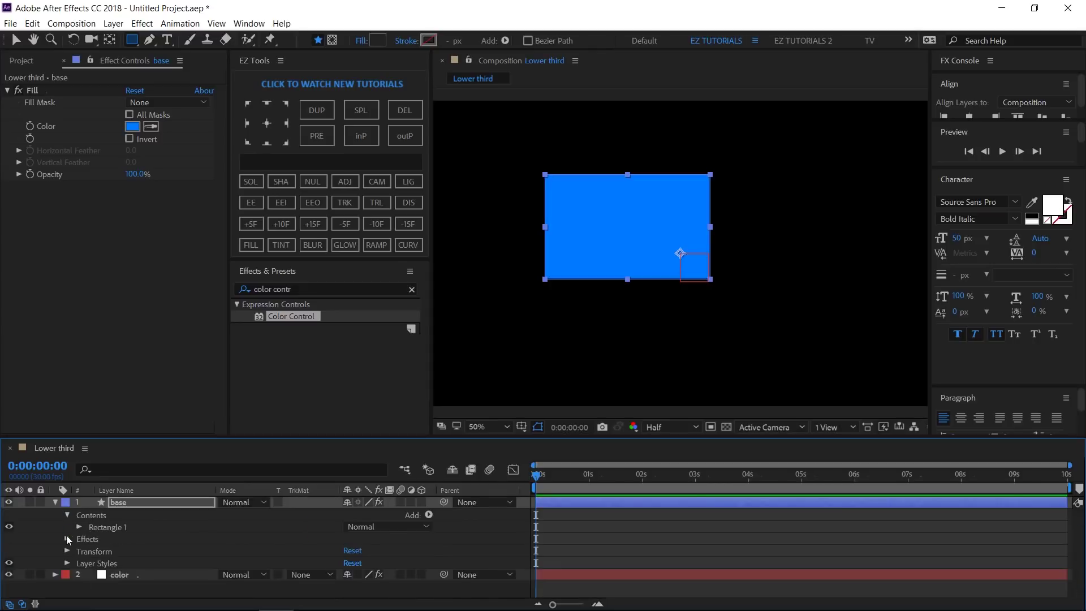
click(79, 528)
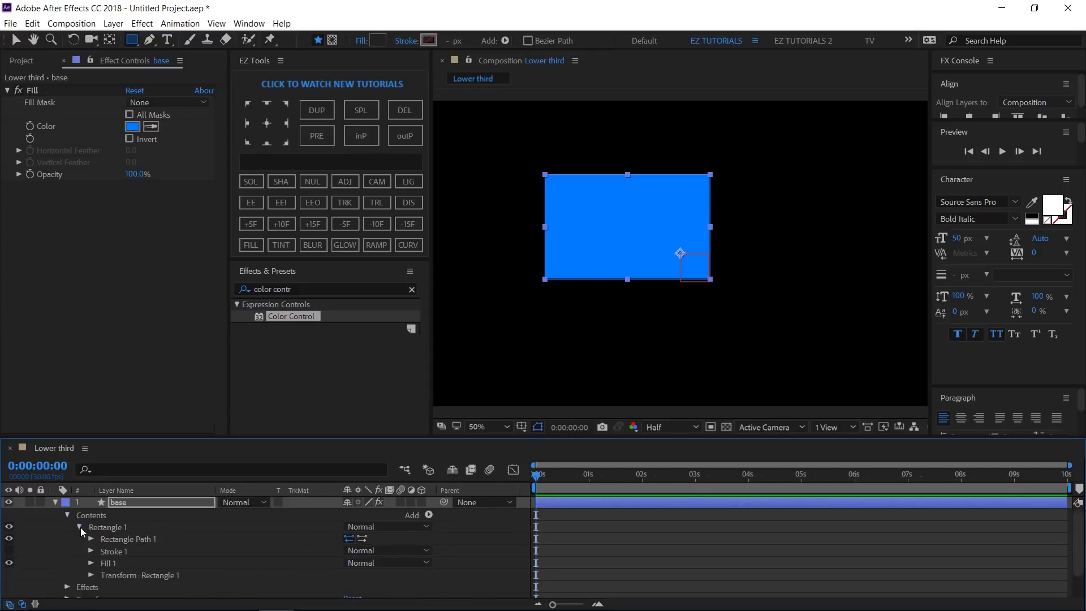
click(92, 538)
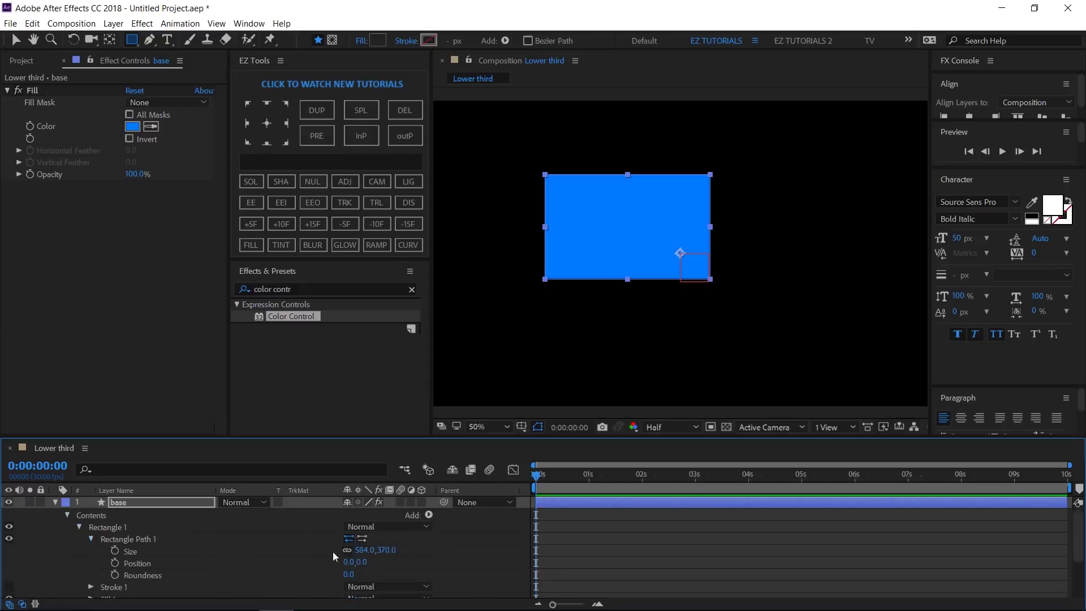
click(362, 550)
text(800)
key(Tab)
text(110)
key(Return)
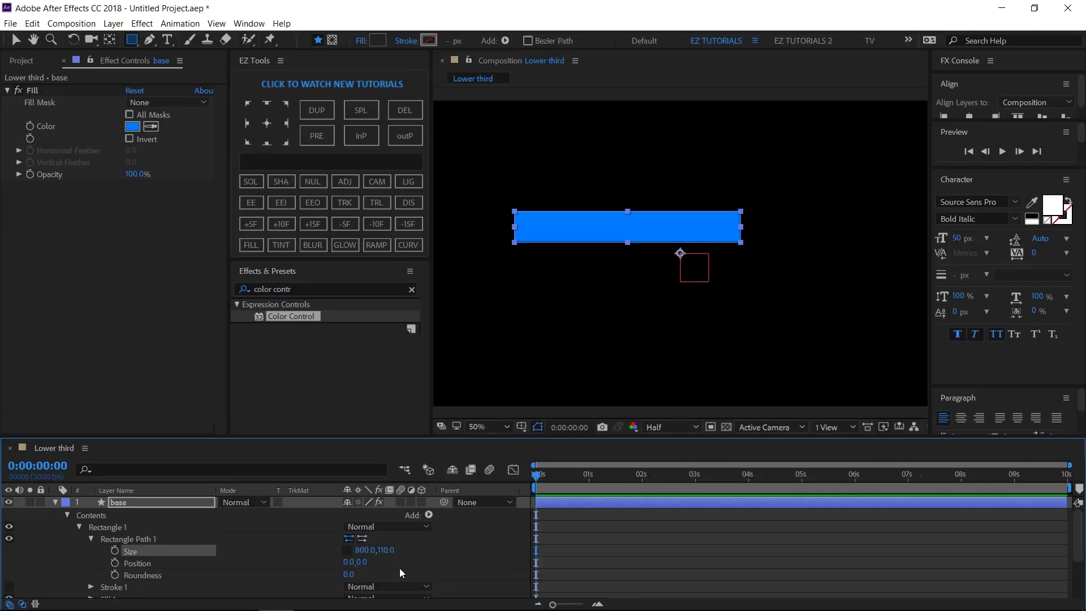
- Find the Transform distort effect and apply it to the base layer
click(280, 289)
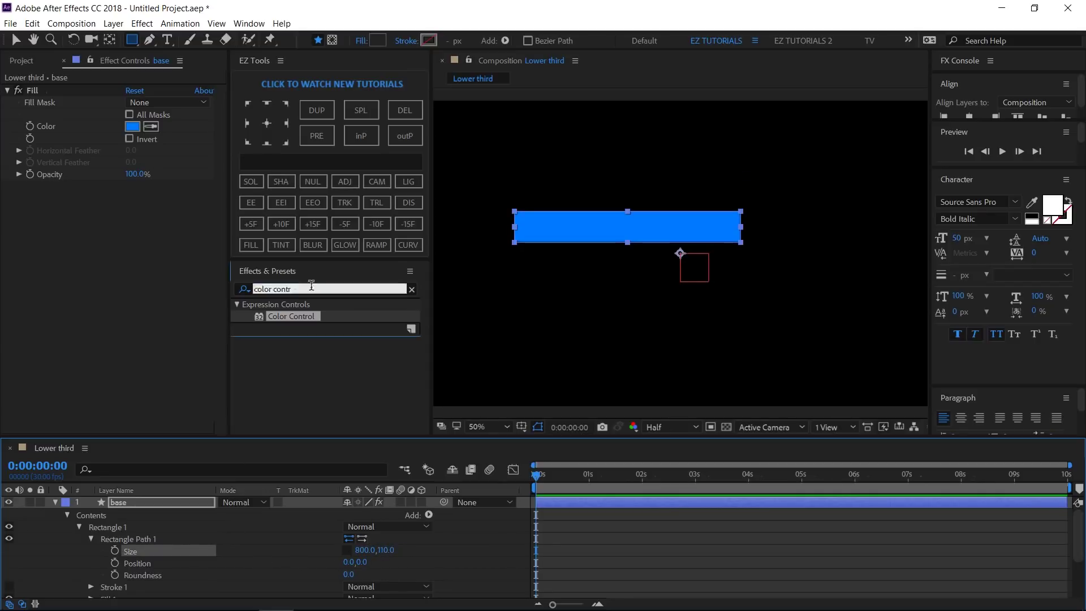
text(tran)
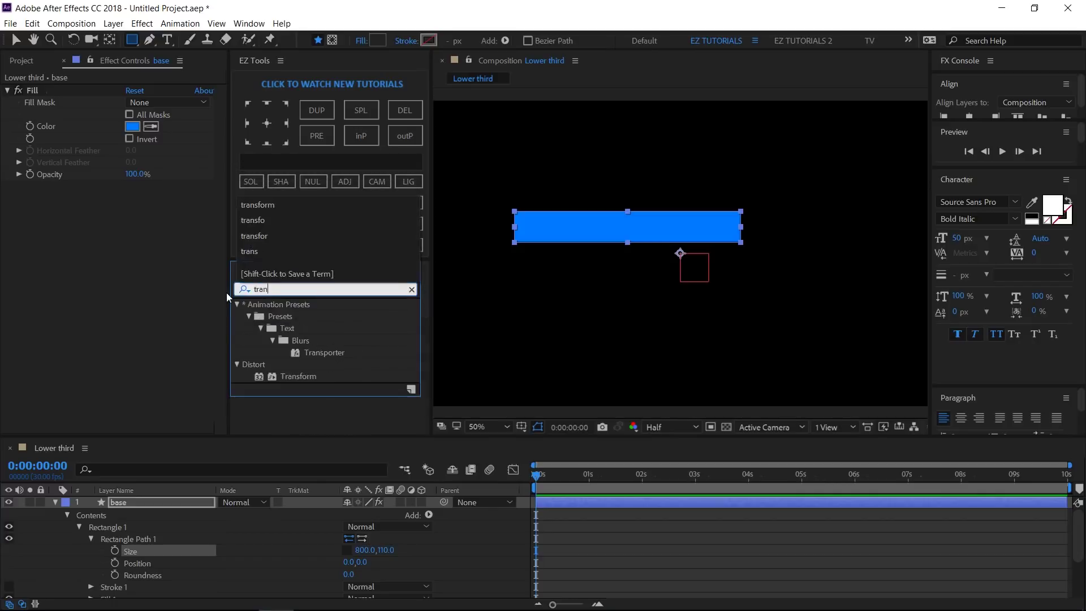
text(sfo)
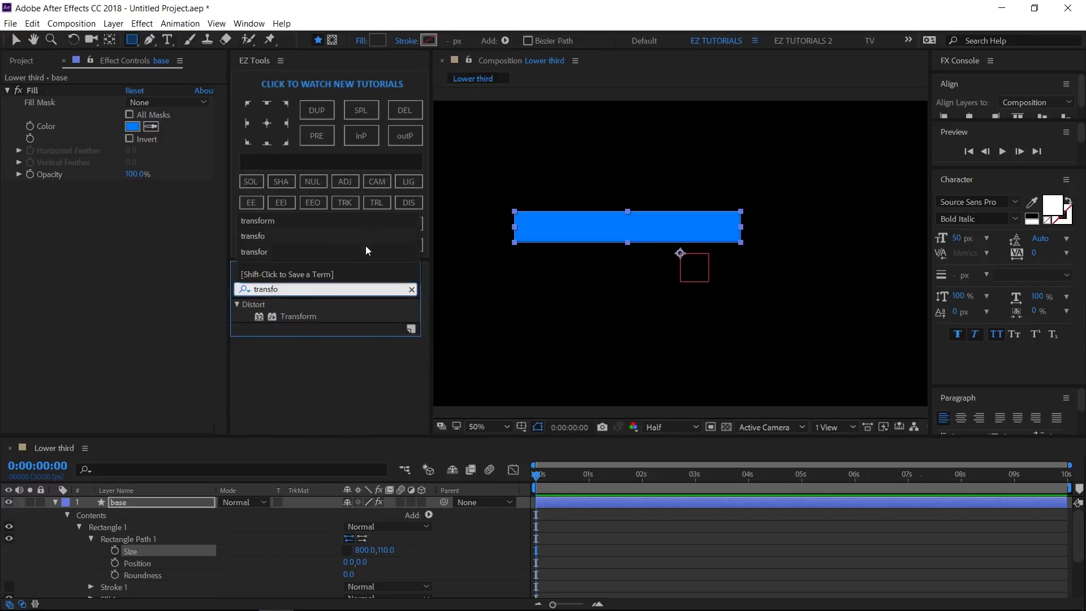
drag(294, 319, 175, 504)
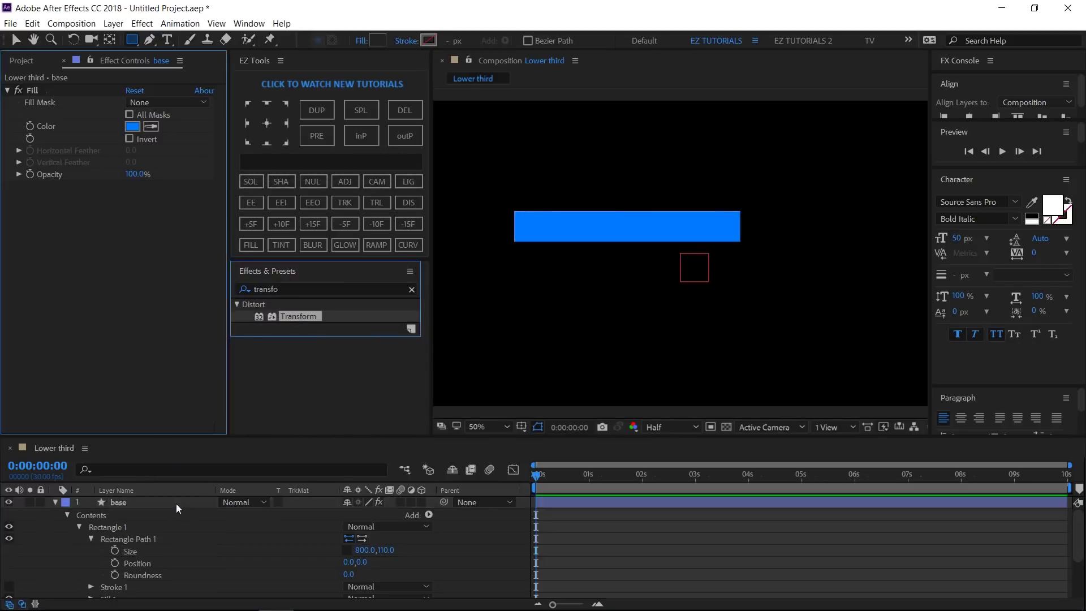
- Slant the base shape with the Transform effect, using a skew axis of 90° and a skew of 20, and collapse the layer
click(146, 270)
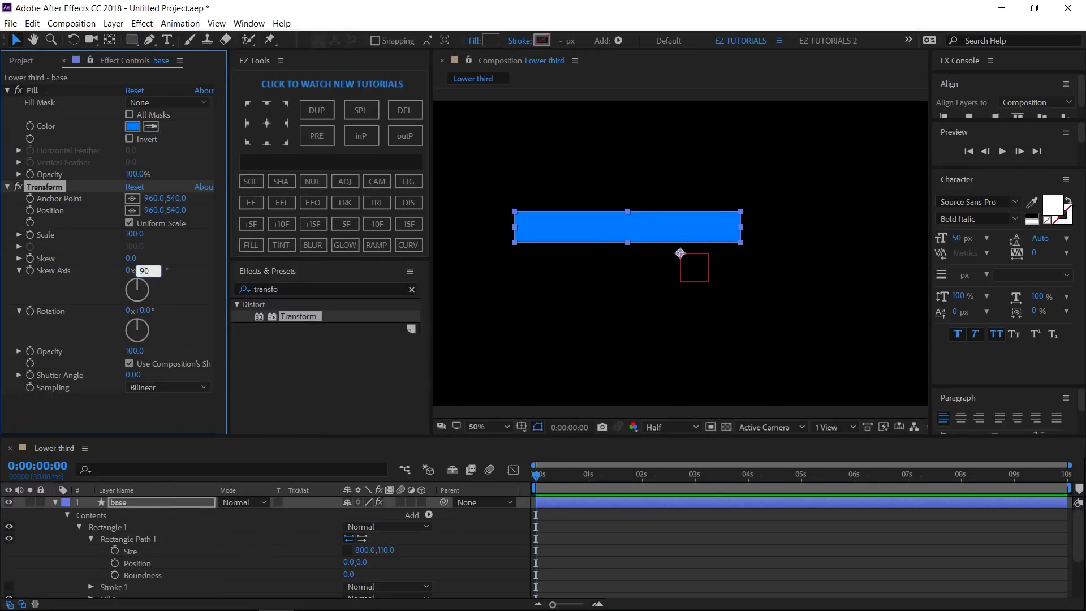
key(Return)
click(131, 258)
text(20)
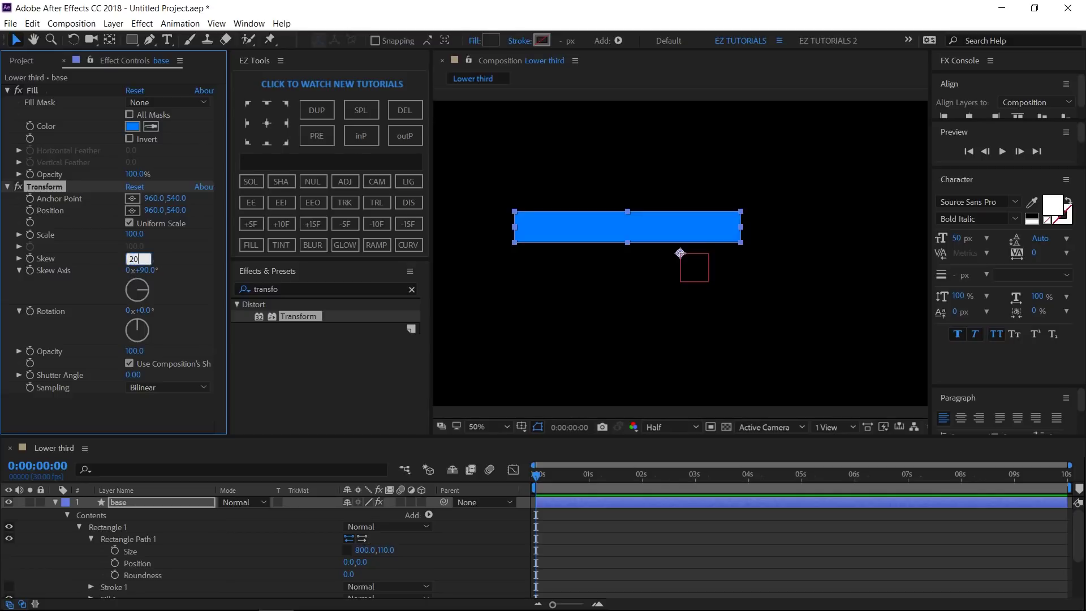
key(Return)
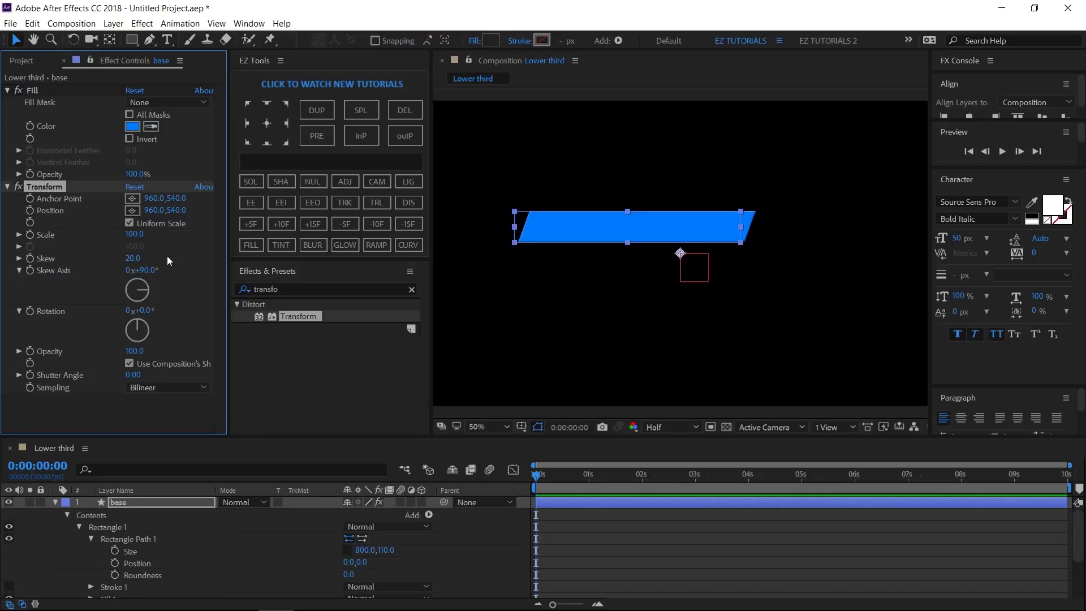
click(55, 502)
- Duplicate the base layer and rename the copy black
click(129, 501)
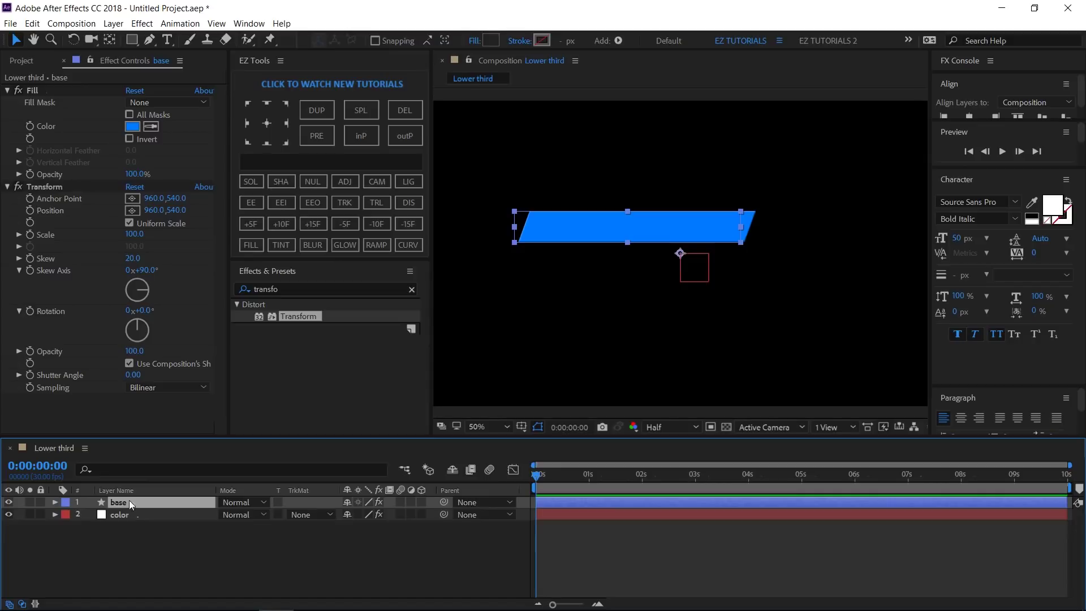
click(314, 109)
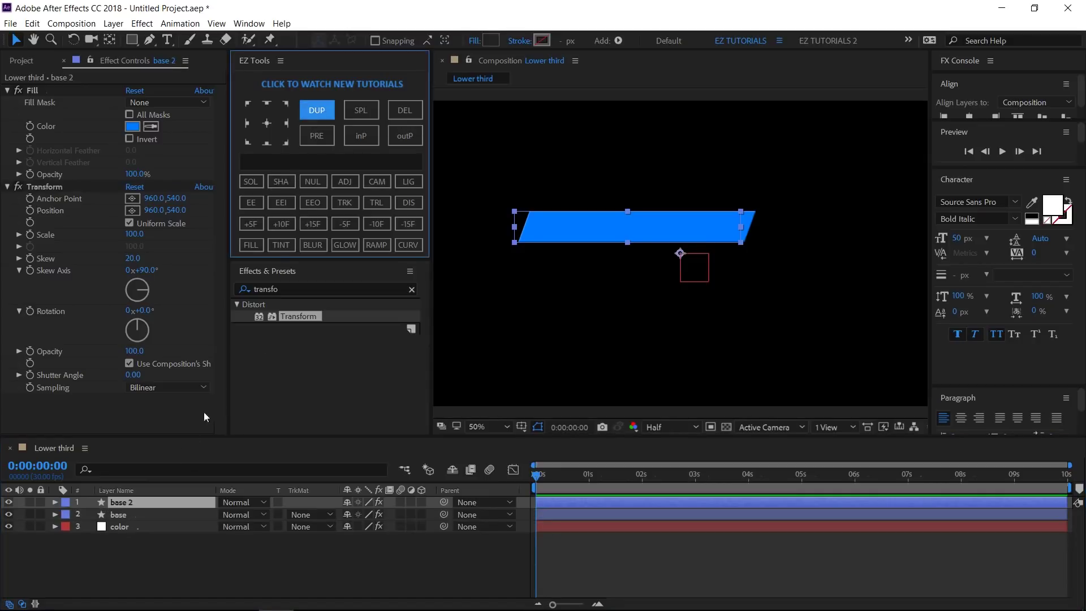
click(149, 503)
click(148, 503)
key(Return)
text(black)
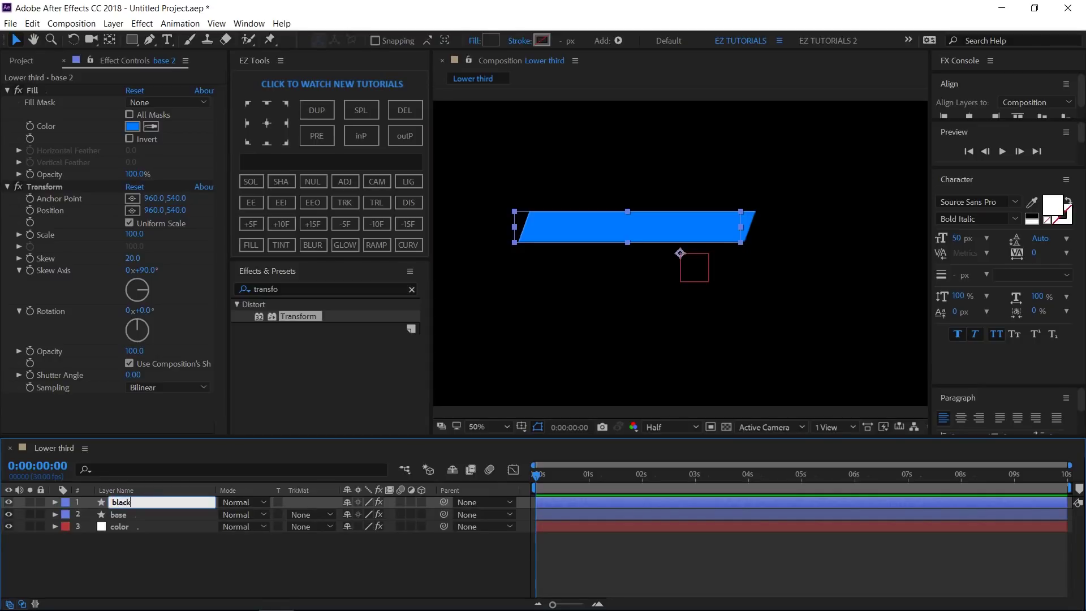
key(Return)
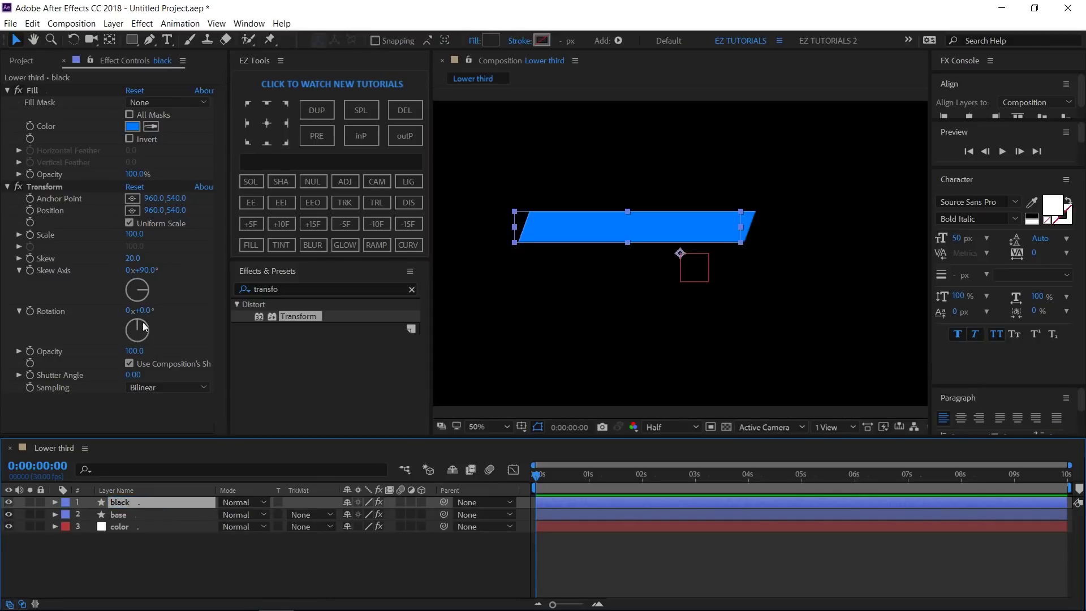
- Delete the Fill effect from the black layer and set its shape fill colour to 000000
click(35, 89)
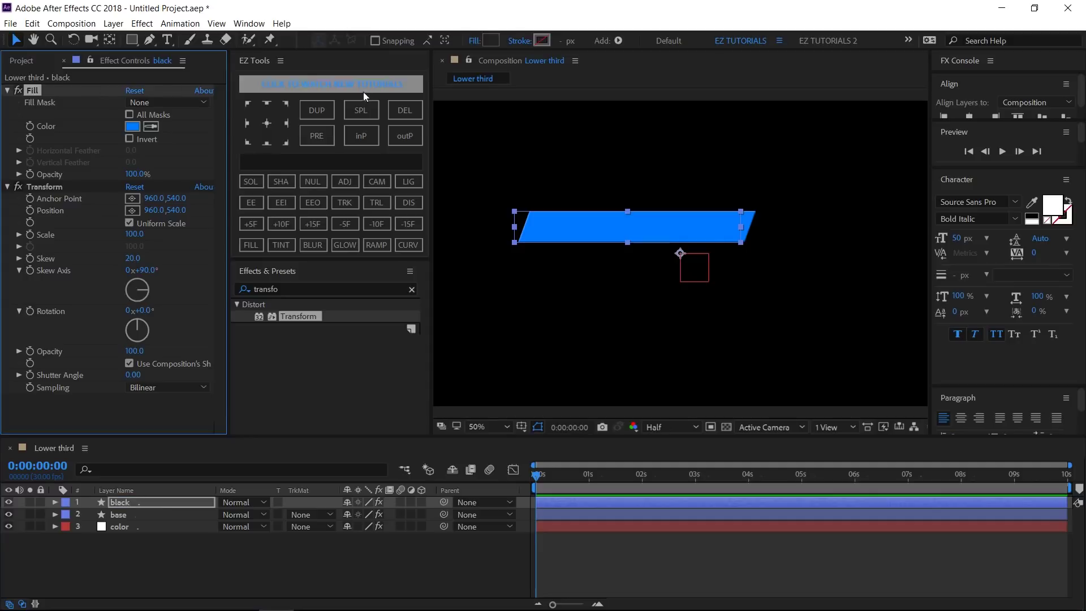
click(402, 112)
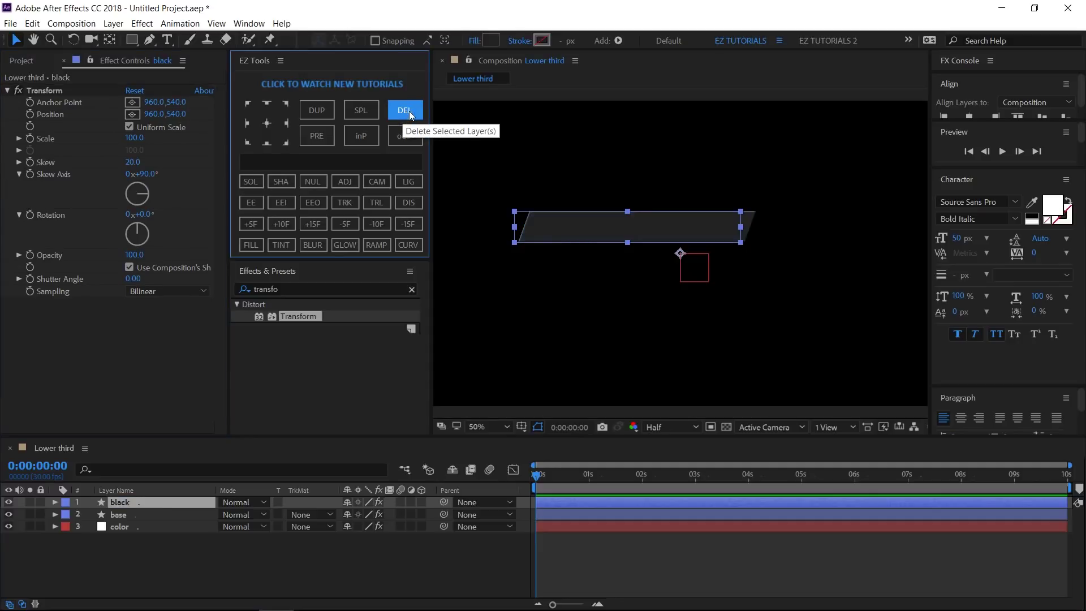
click(491, 41)
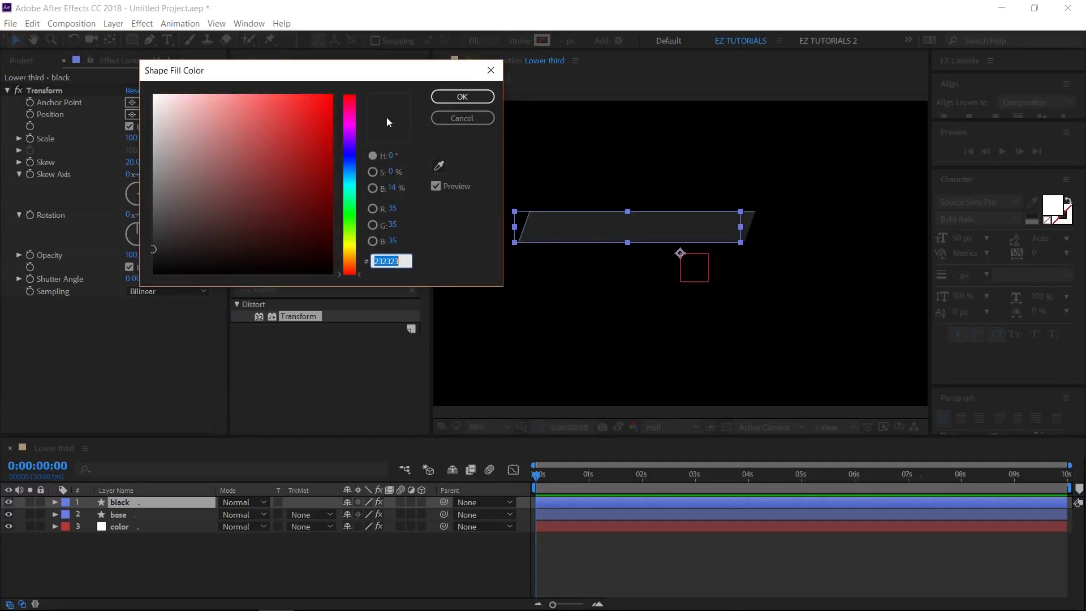
drag(187, 267, 151, 275)
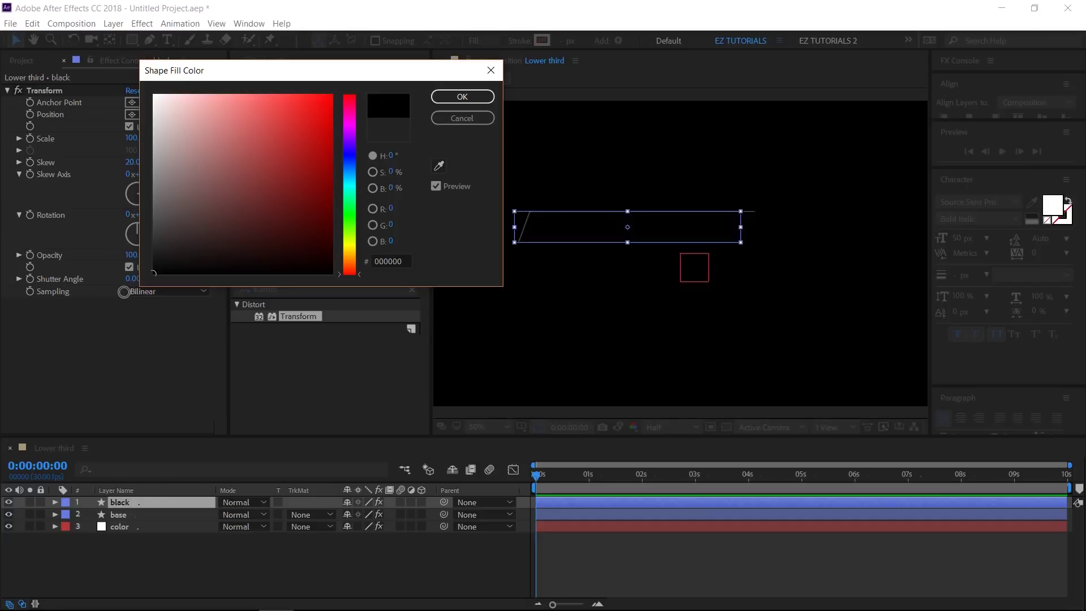
click(460, 96)
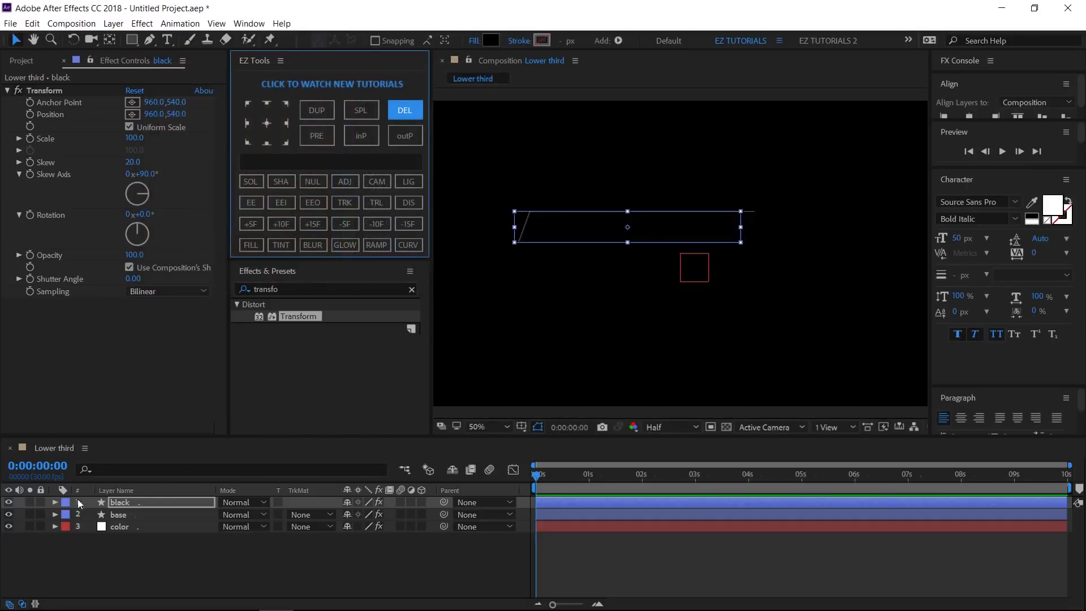
- Set the size of the black layer's rectangle path to 780 by 100, and collapse the layer
click(55, 502)
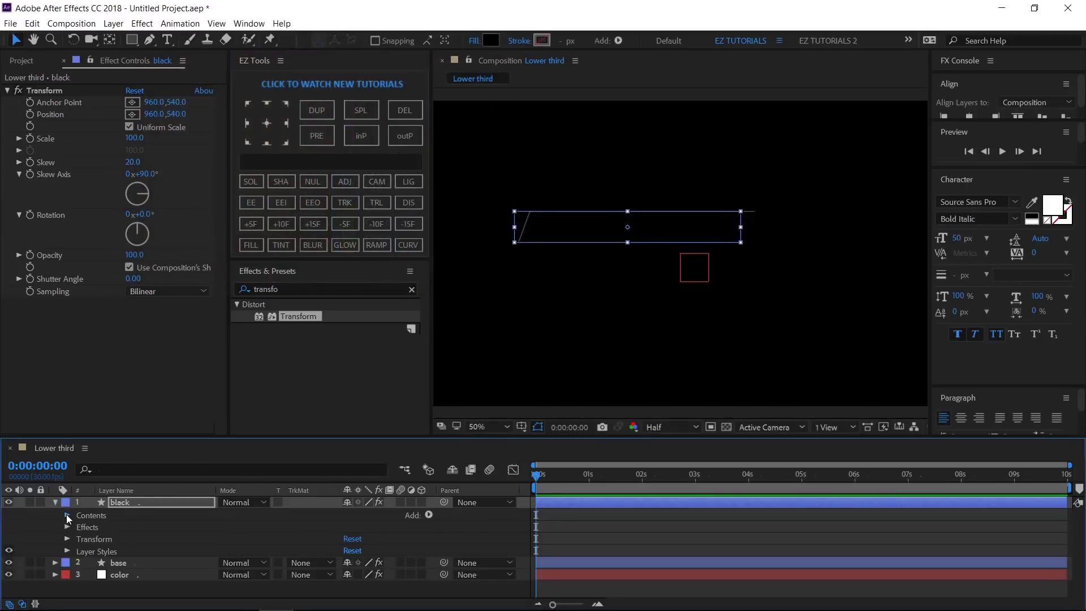
click(66, 514)
click(80, 527)
click(91, 539)
click(365, 552)
text(78)
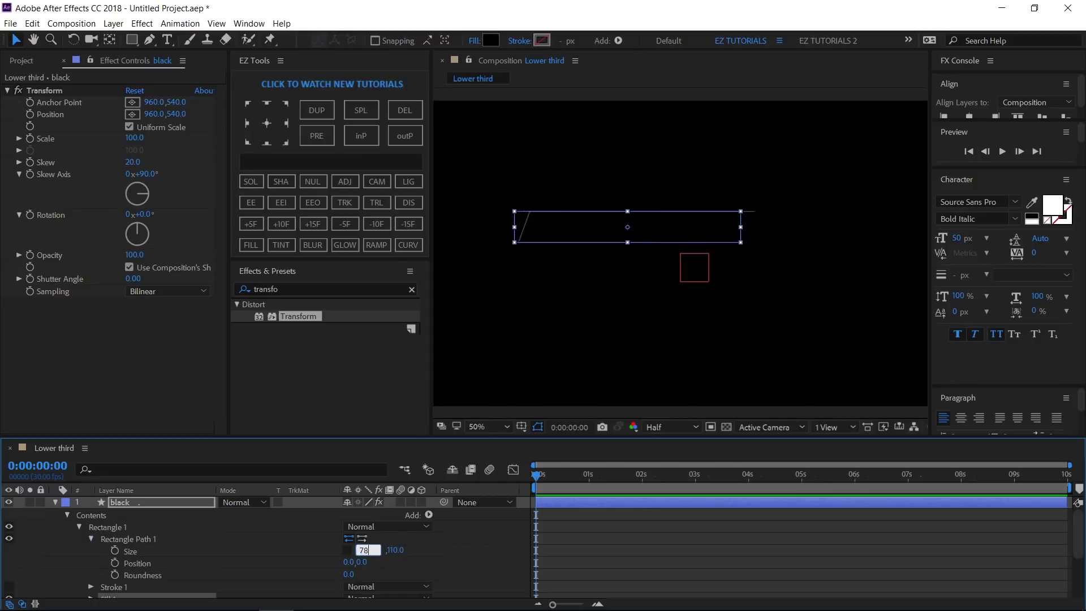
text(0)
key(Tab)
text(100)
key(Return)
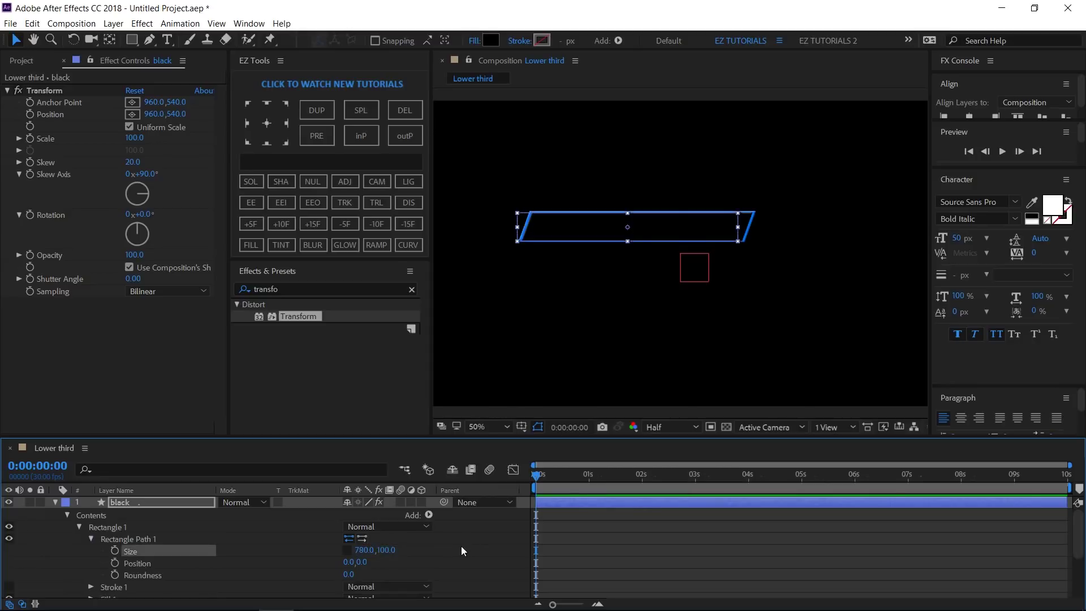
click(55, 502)
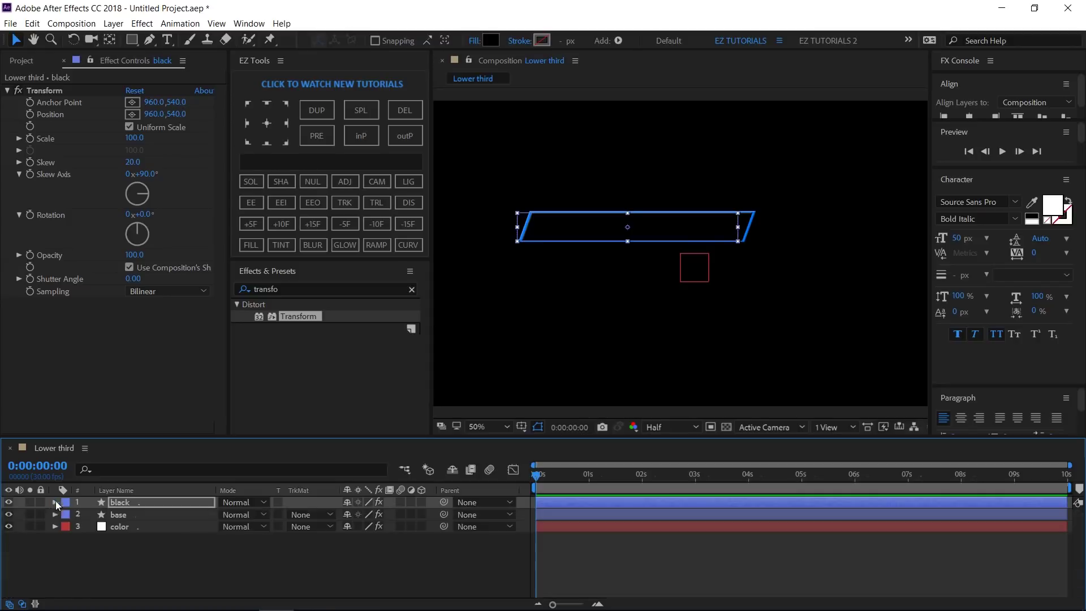
- Duplicate the black layer and rename the copy gray
click(117, 501)
click(314, 109)
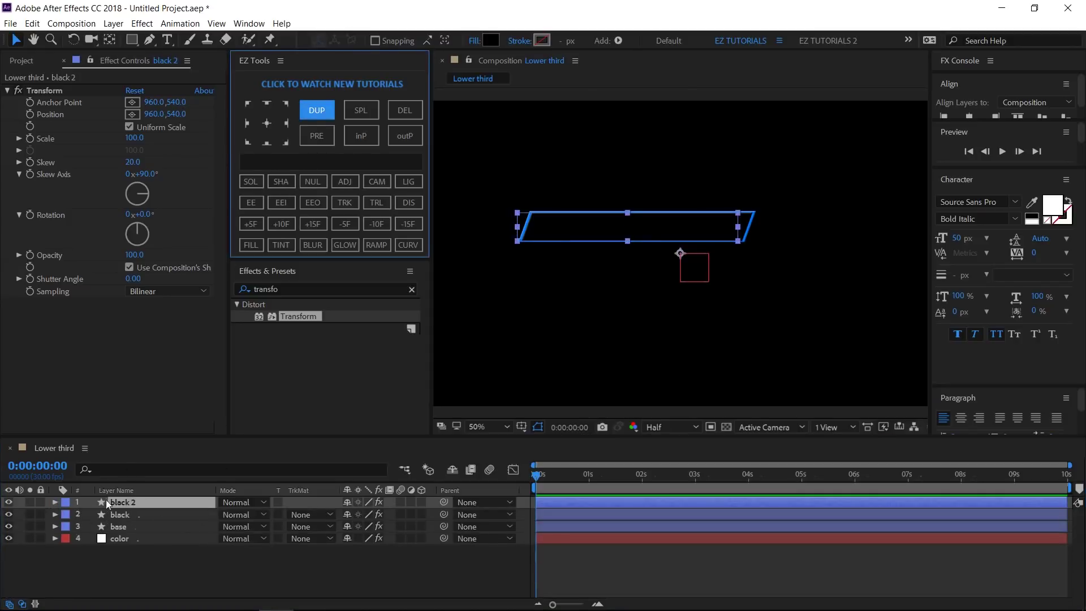
click(114, 502)
key(Return)
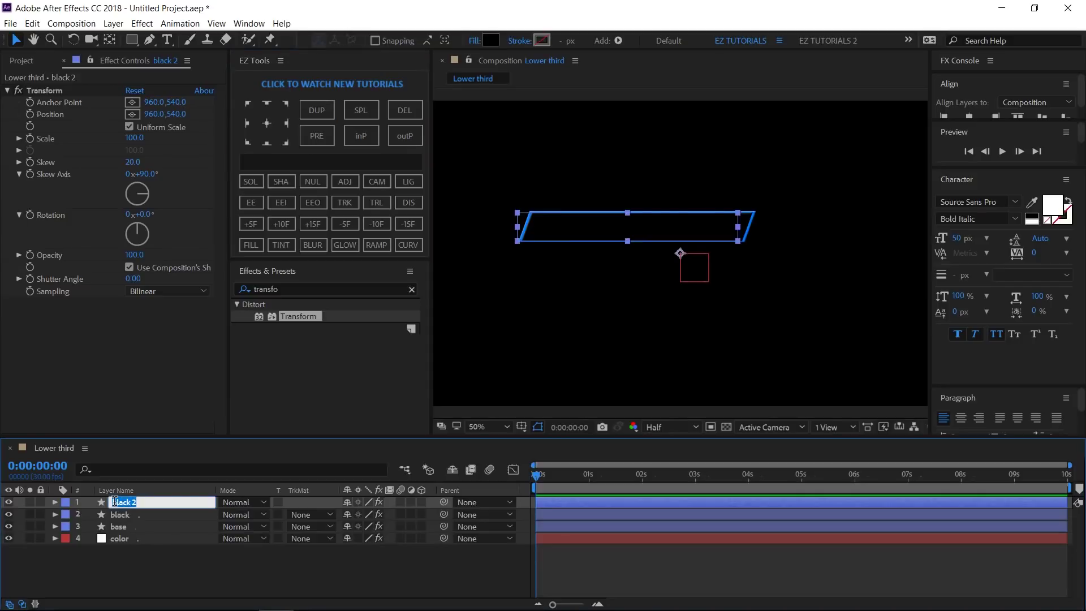
text(gray)
key(Return)
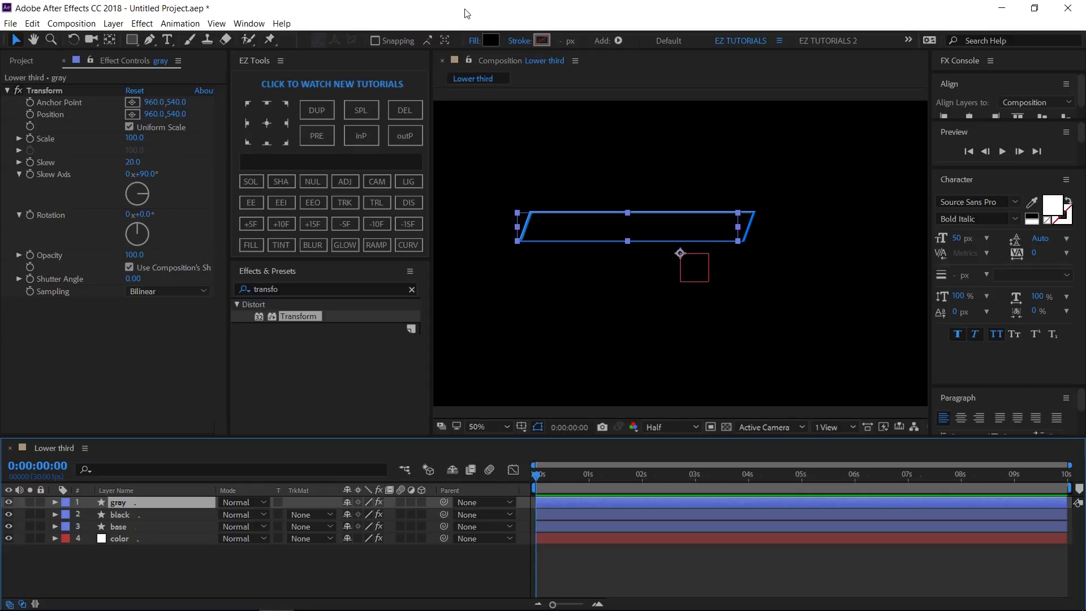
- Change the gray layer's shape fill to dark gray 232323 by sampling the colour dialog's background
click(490, 40)
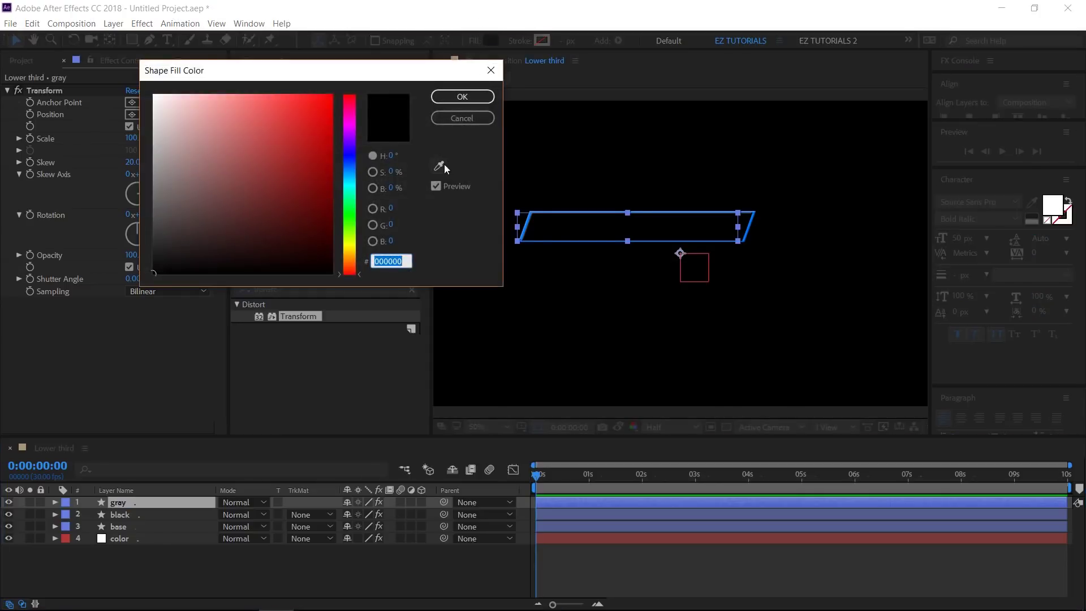
click(439, 165)
click(473, 137)
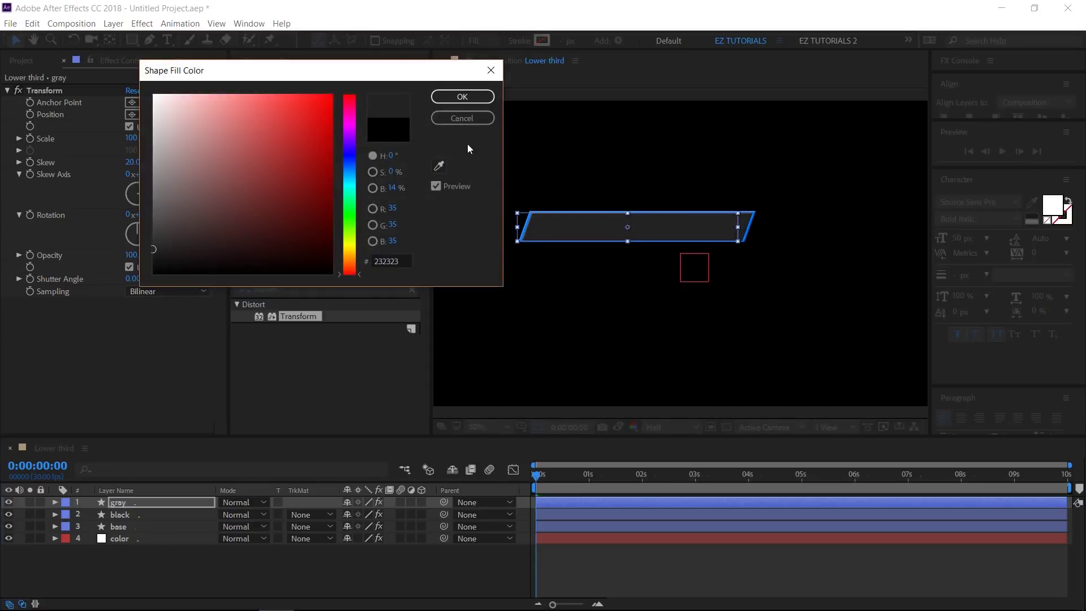
click(462, 97)
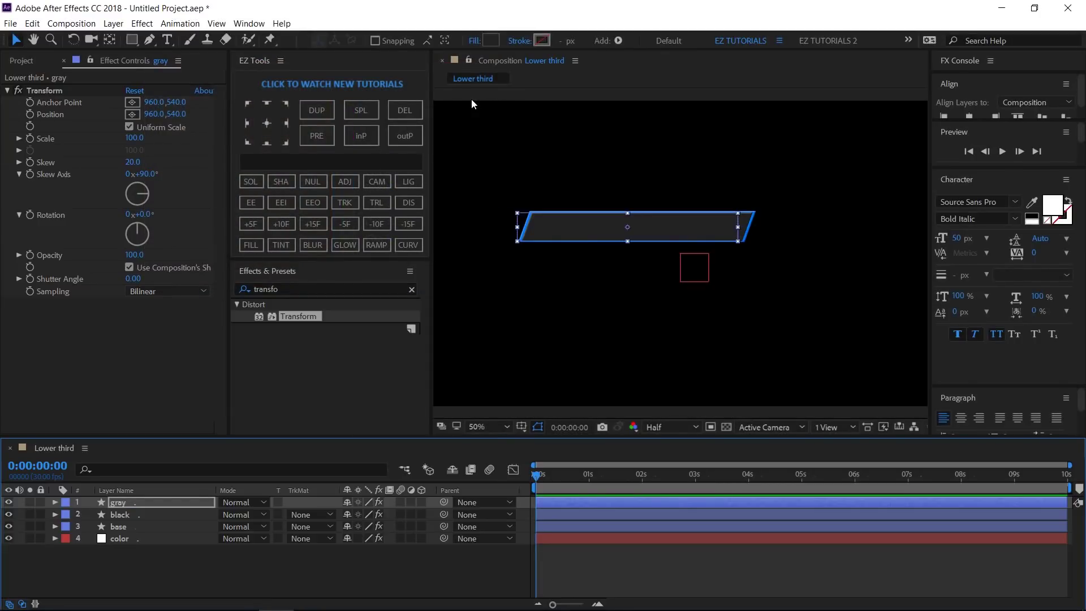
- Move the anchor points of the gray, black and base layers to the top-left corners of their shapes
shift+click(134, 528)
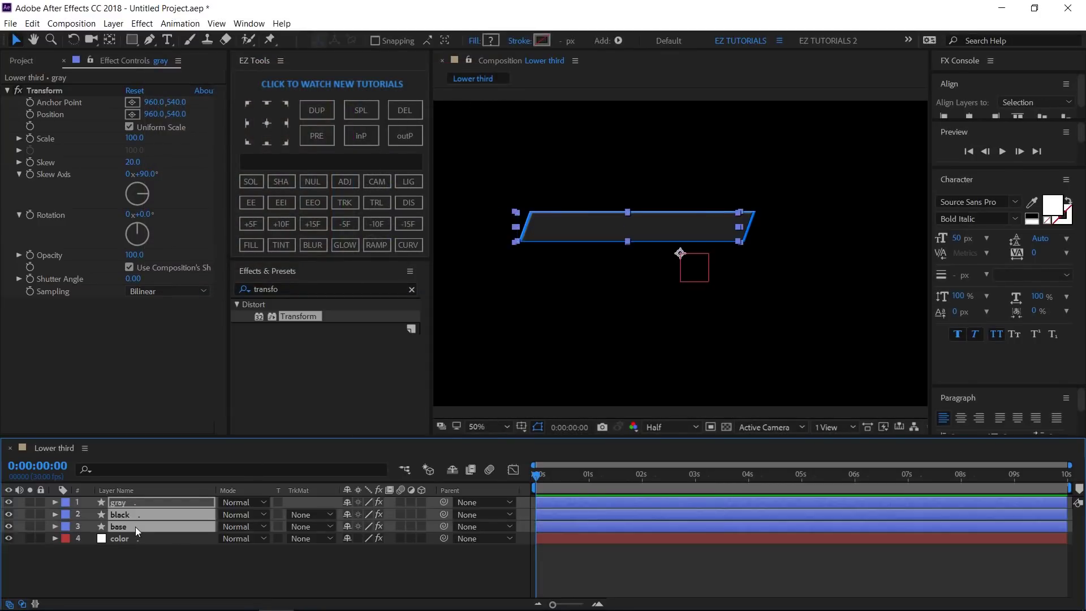
click(248, 106)
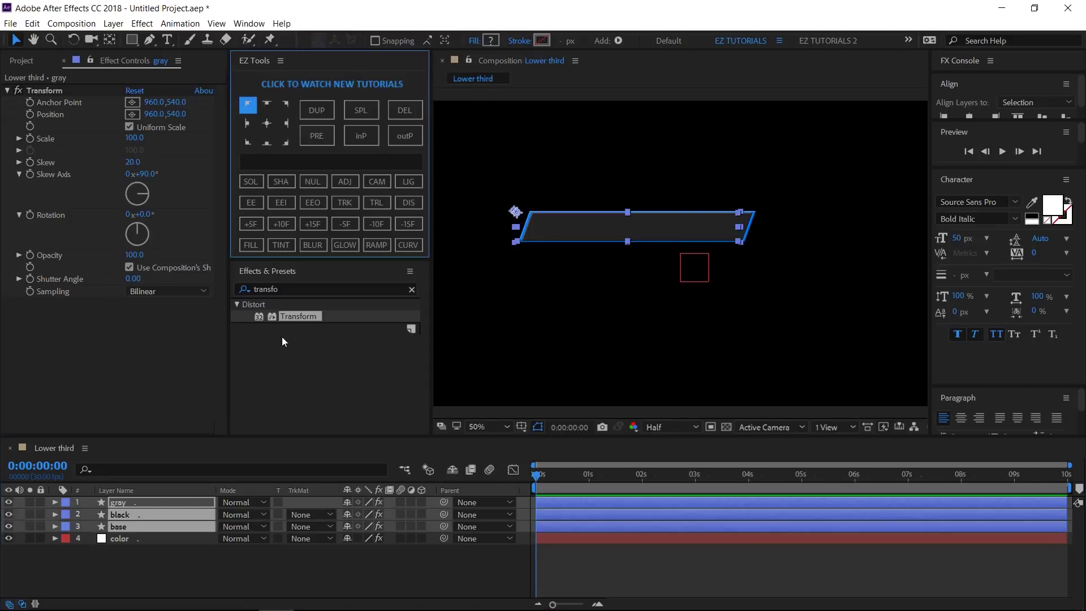
- Set the position of the gray, black and base layers to 580, 485, and collapse the layers
key(p)
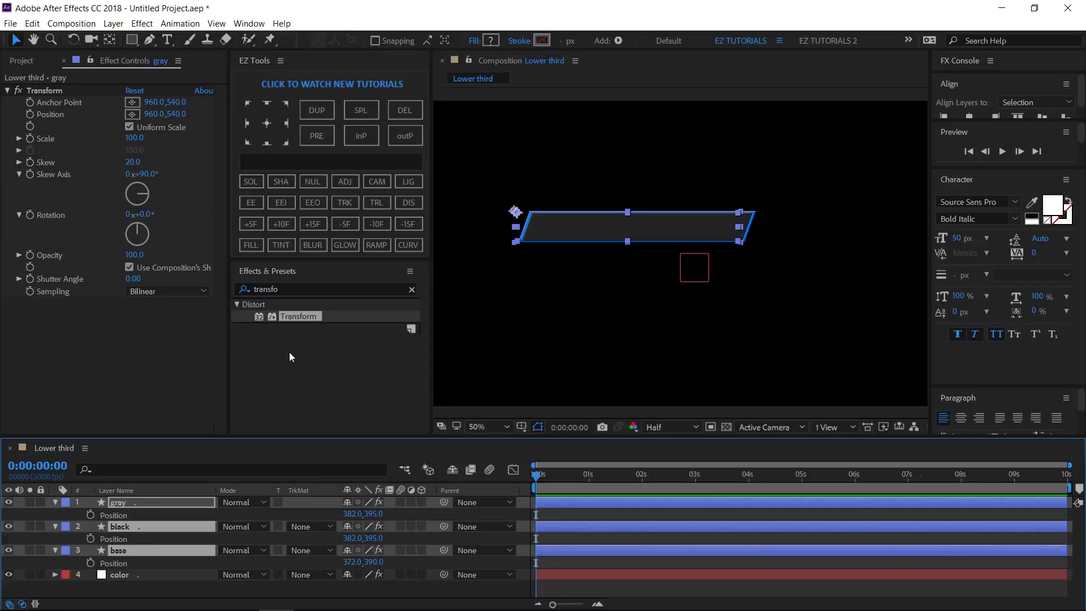
click(349, 513)
text(580)
key(Tab)
text(485)
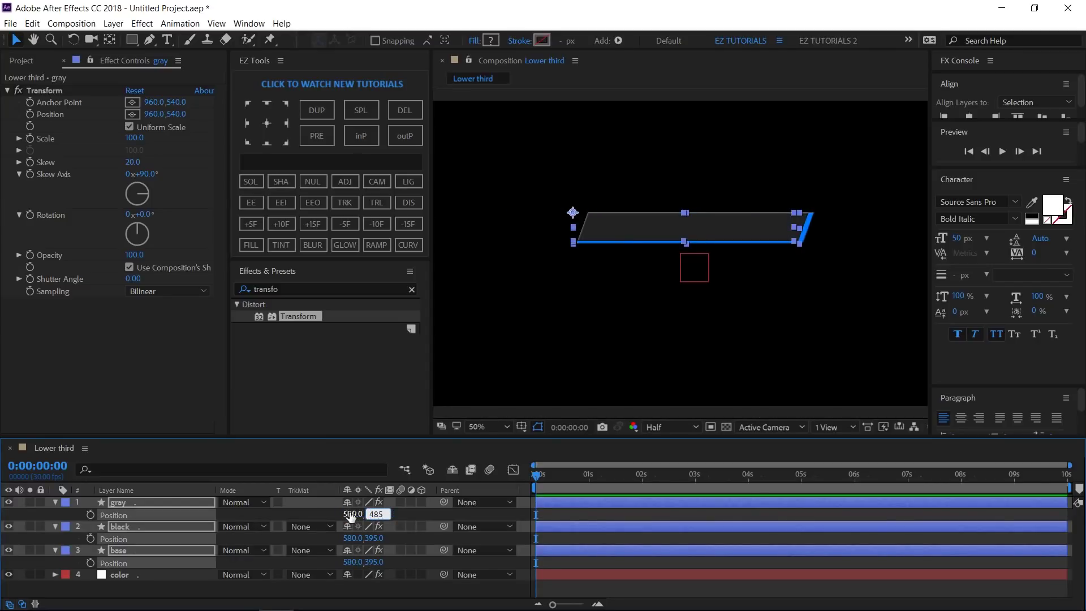
key(Return)
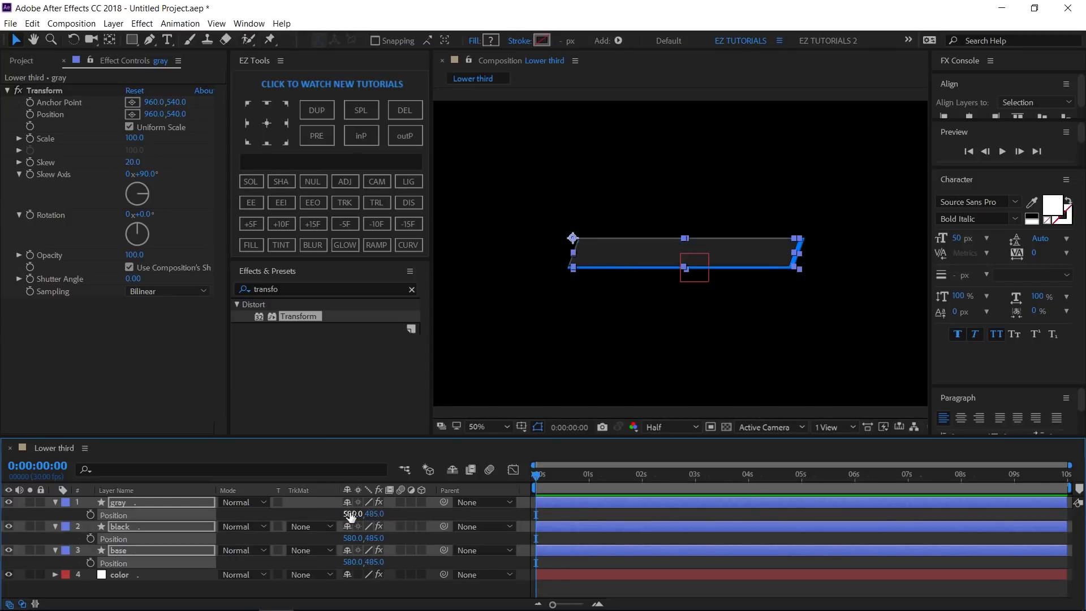
click(55, 503)
click(88, 560)
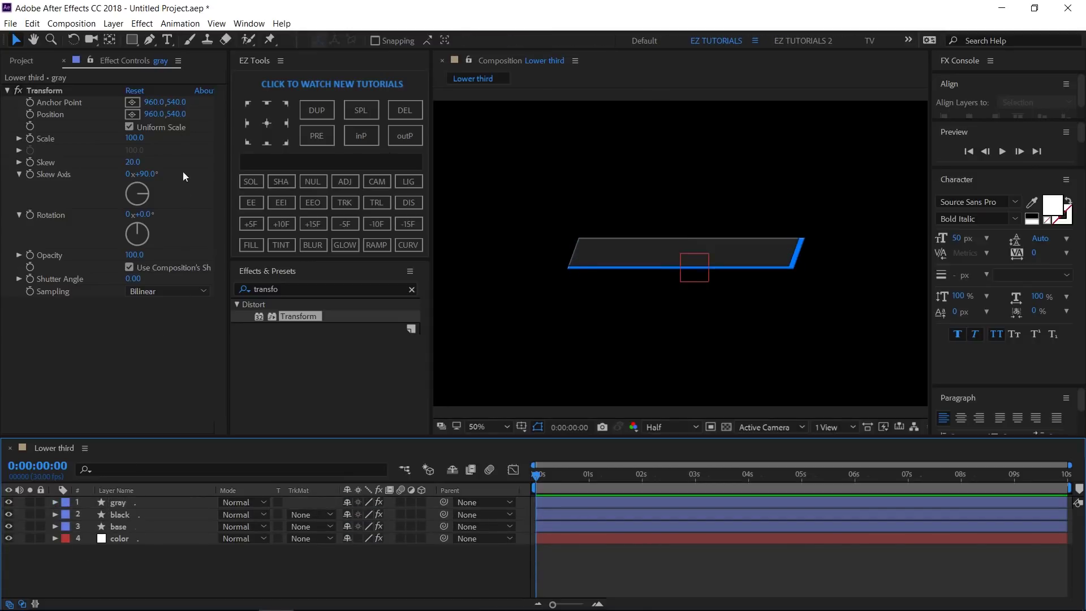
- Add a left-aligned text layer reading "after effects tips & tricks" above the bar
click(172, 40)
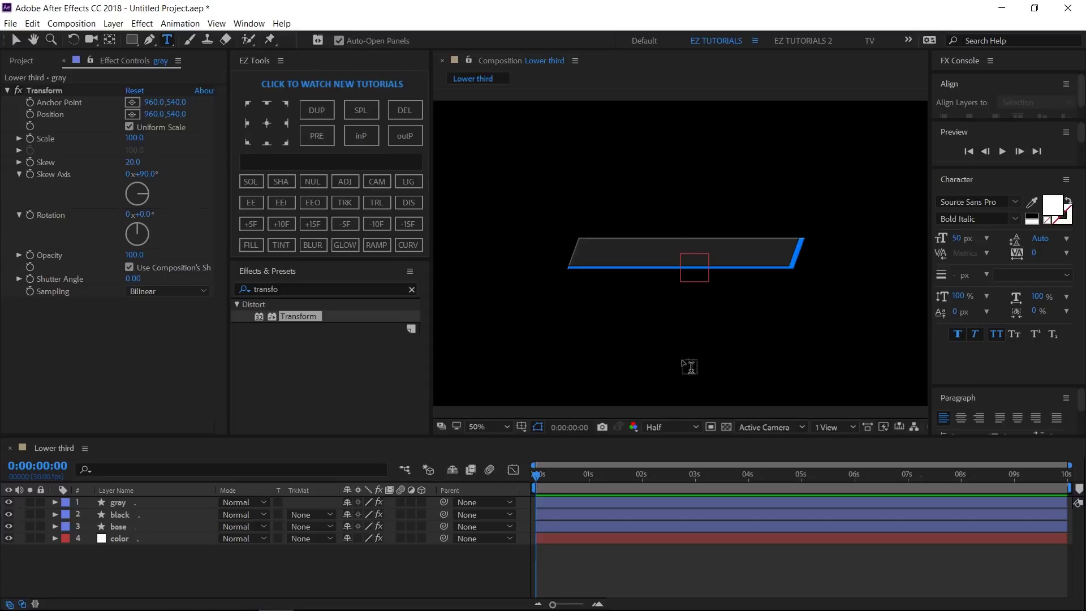
click(944, 419)
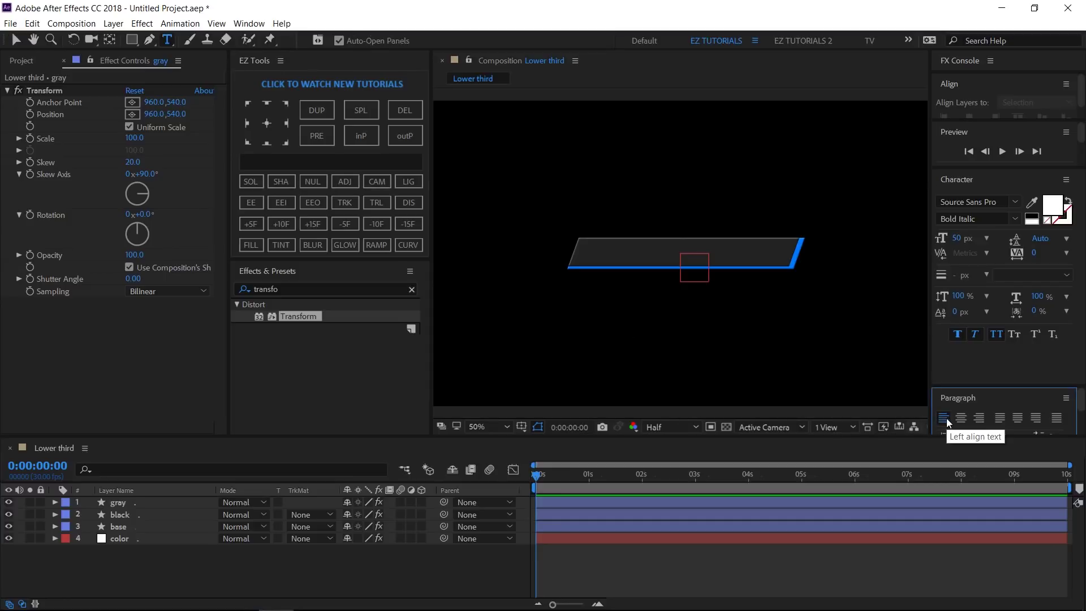
click(600, 179)
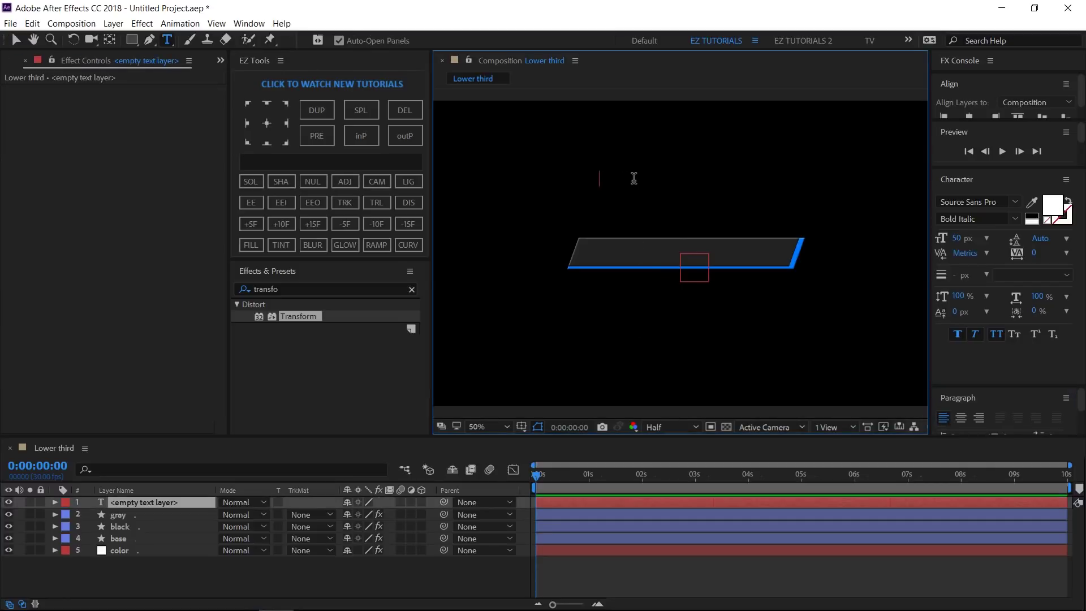
text(after eff)
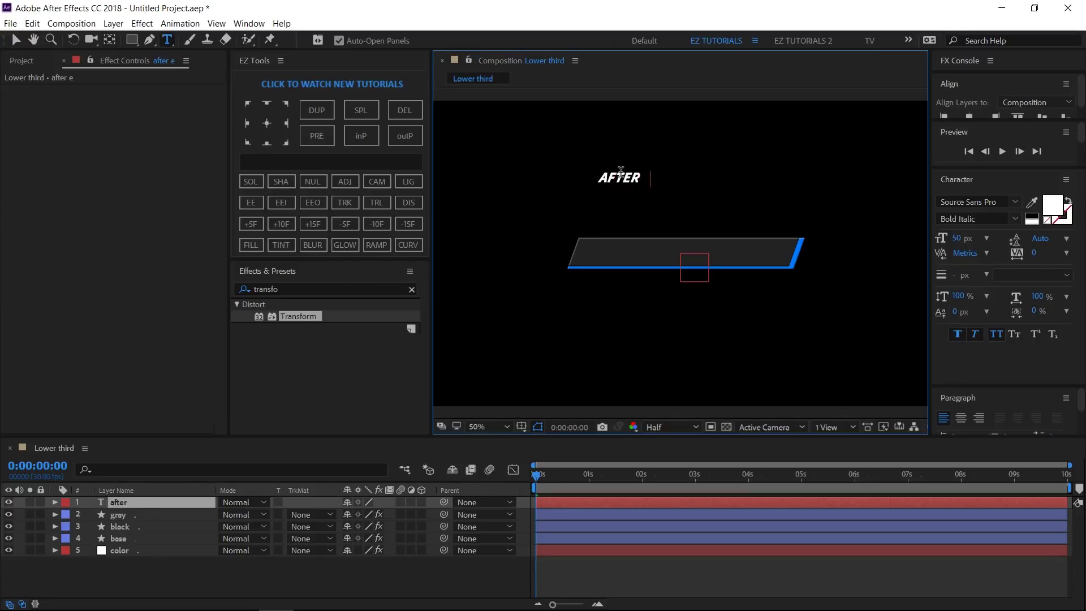
text(ects)
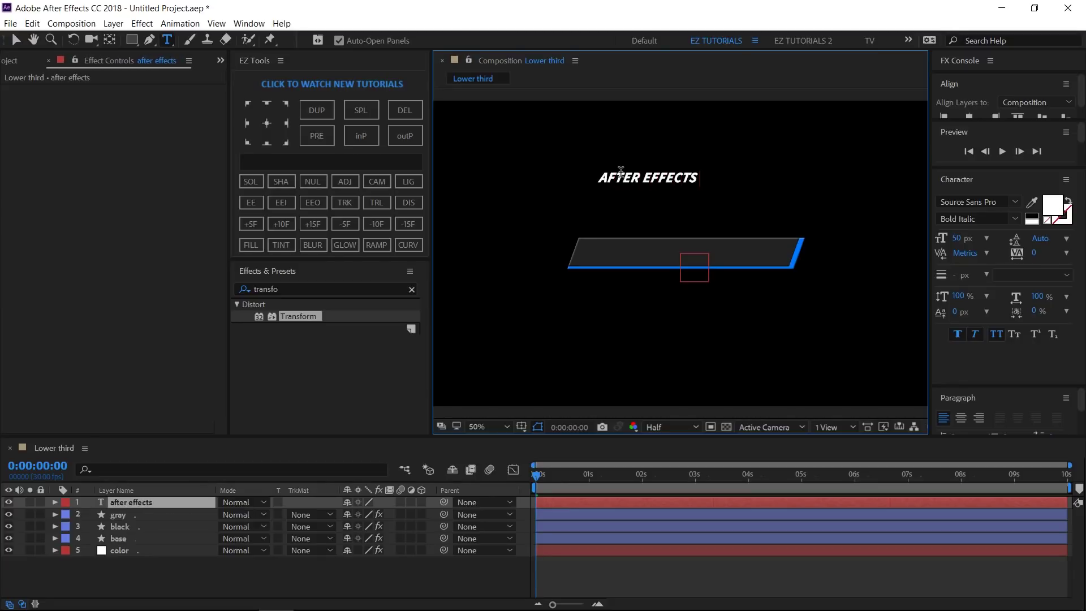
text( tips)
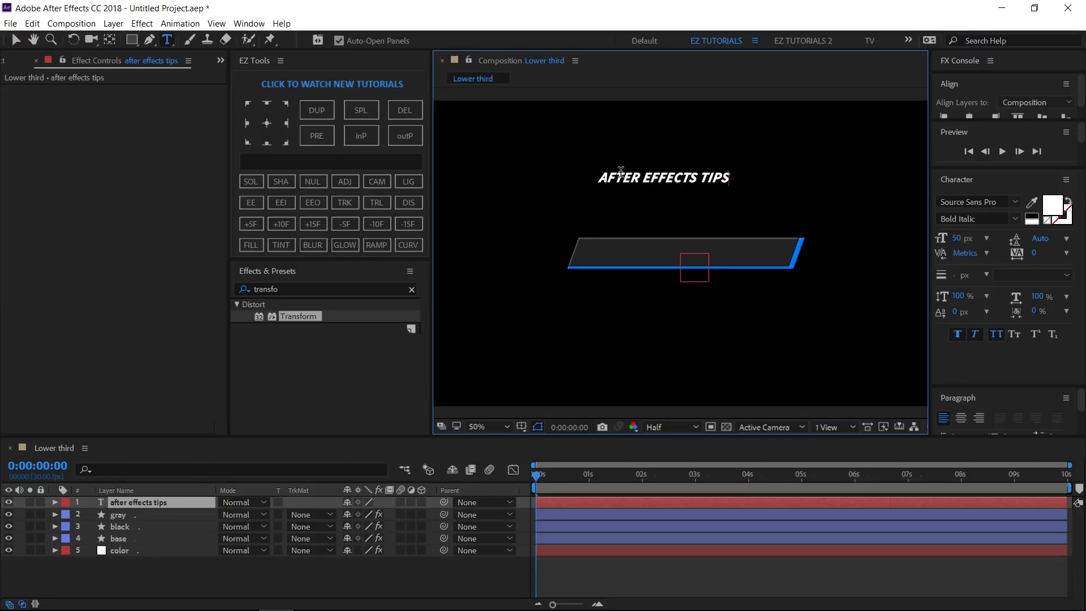
text( & trick)
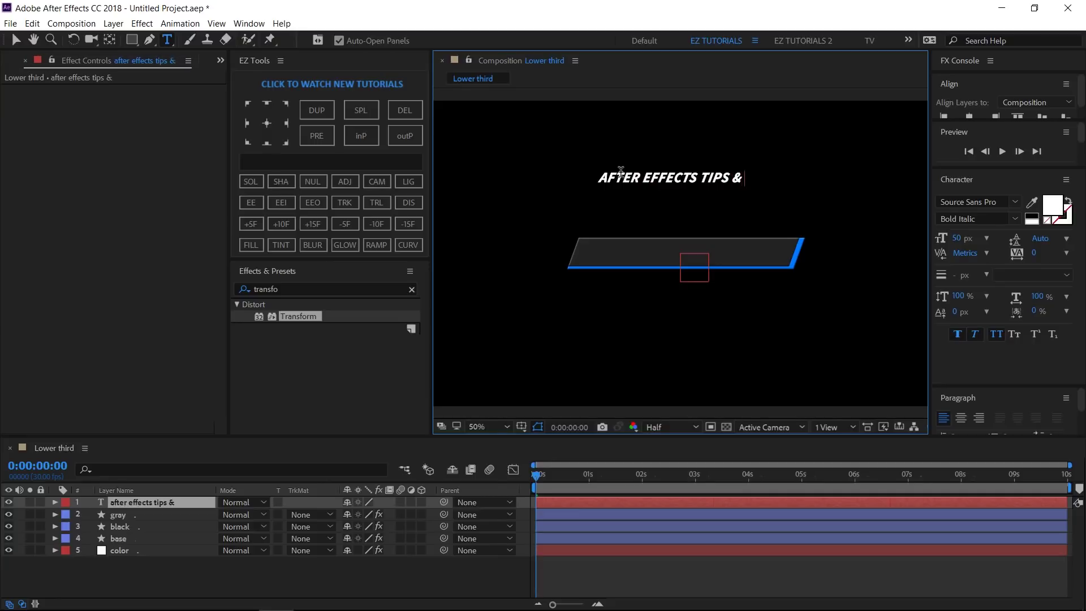
text(s)
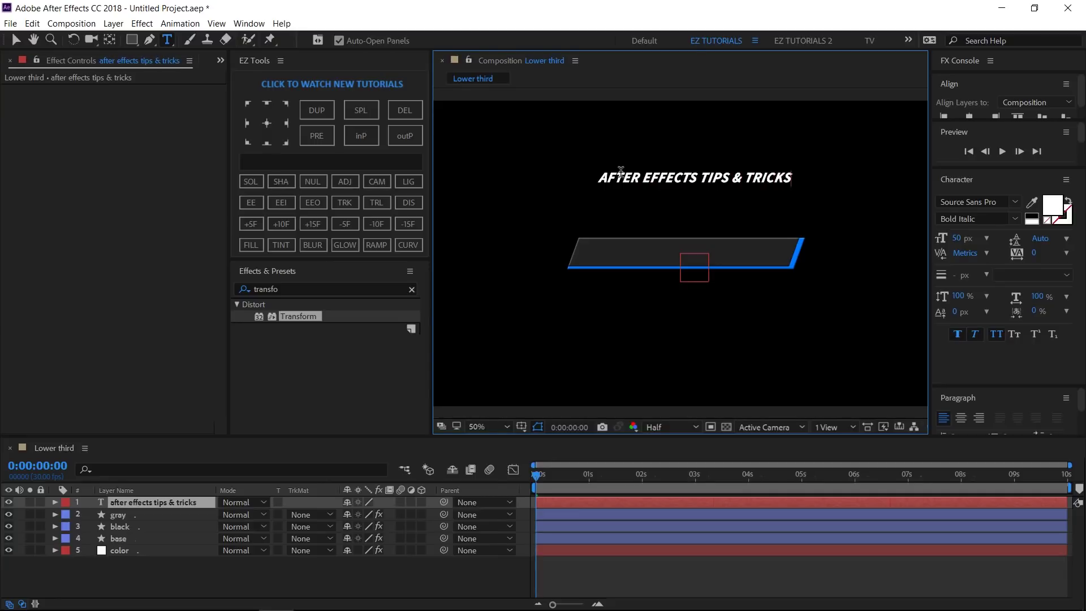
click(15, 40)
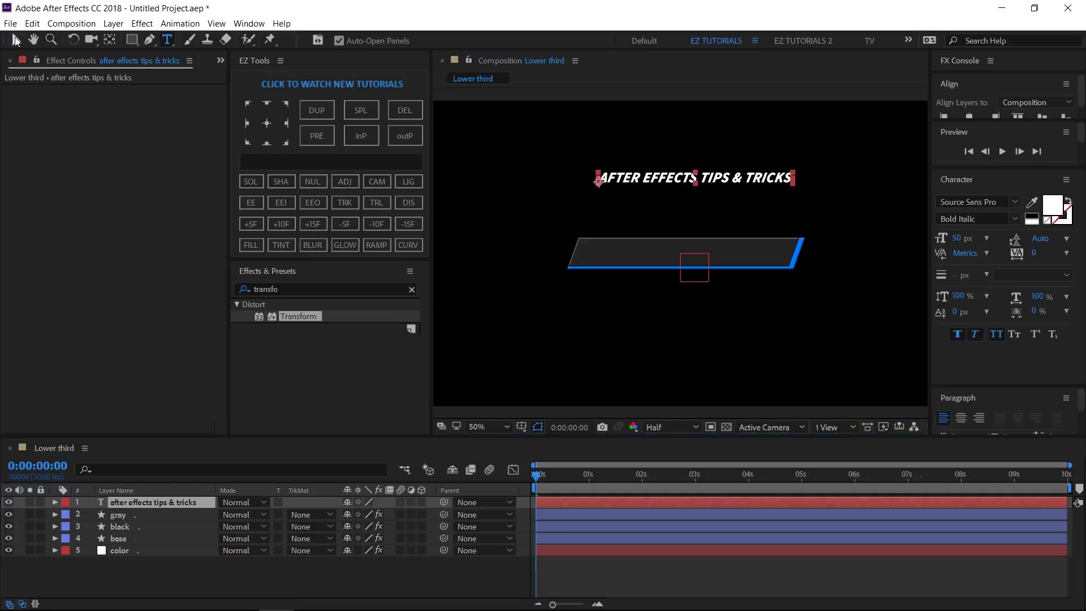
- Move the text layer's anchor point to its left-centre edge and set its position to 630, 535
key(p)
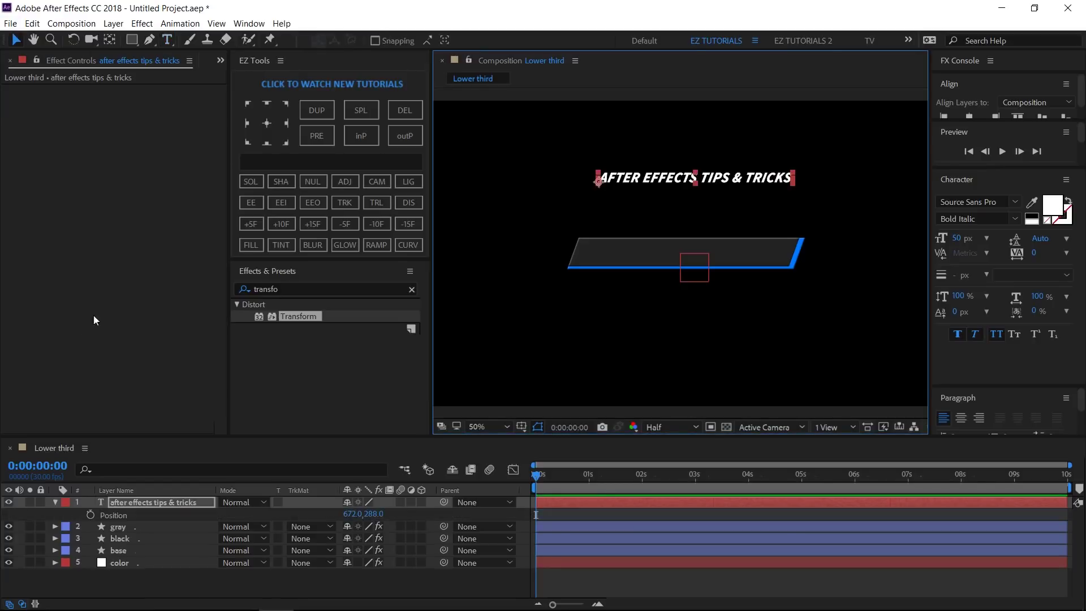
click(246, 123)
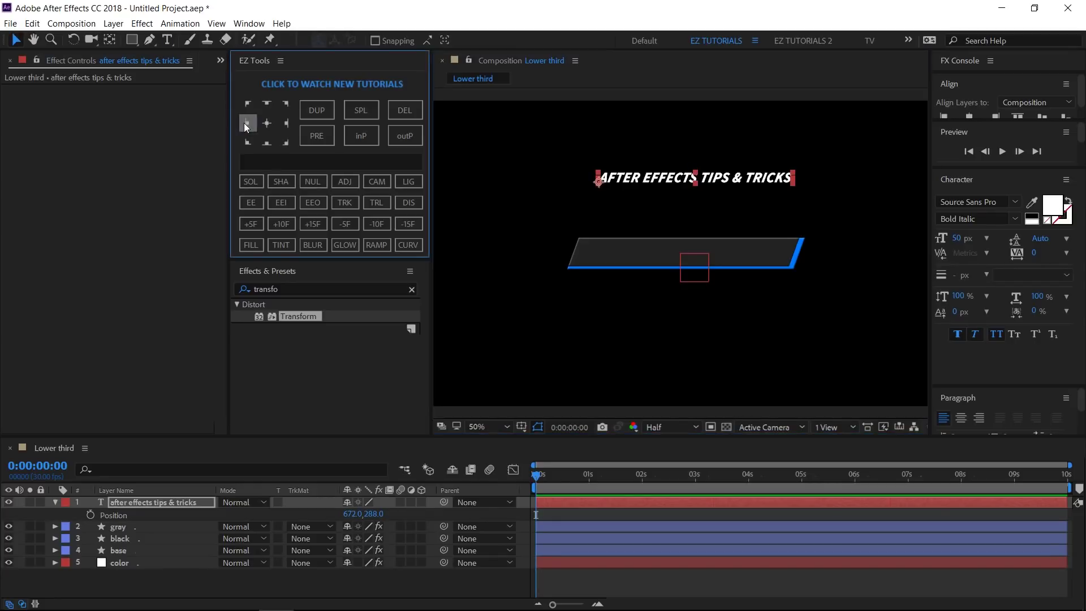
click(359, 514)
text(630)
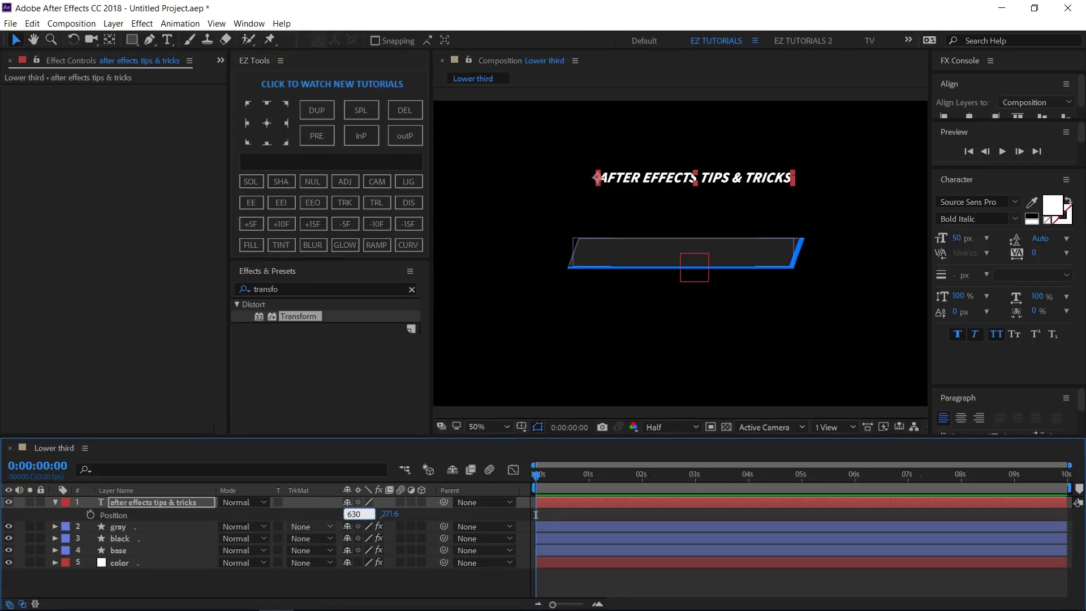
key(Tab)
text(535)
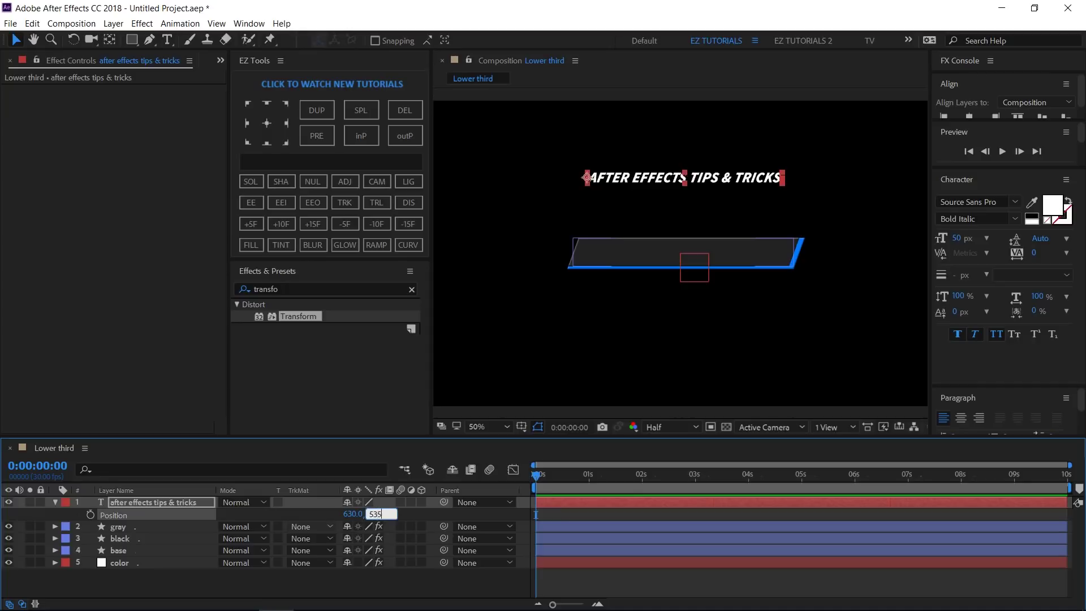
key(Return)
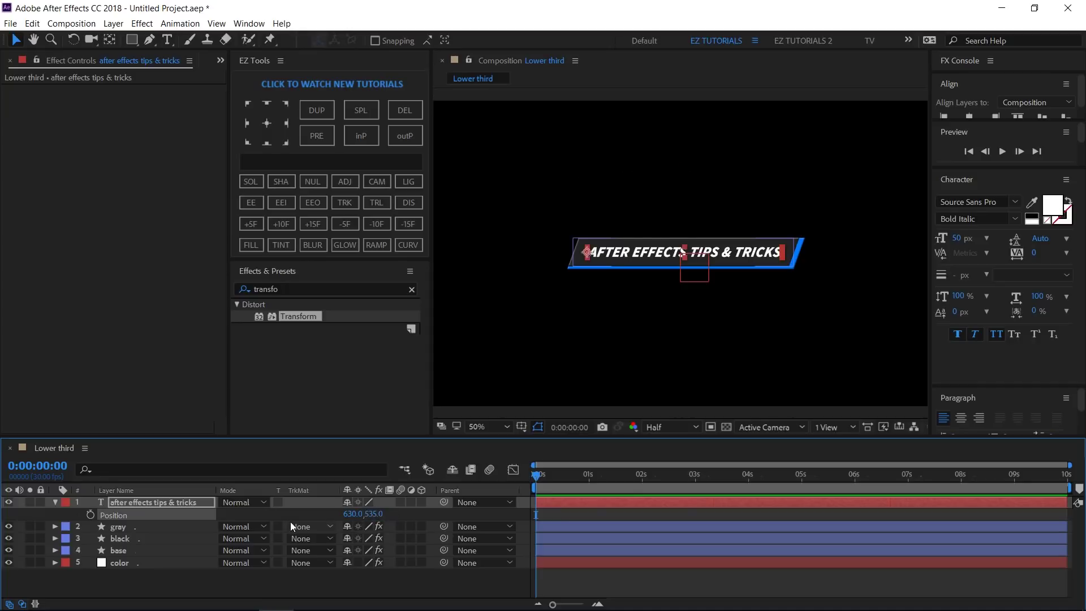
click(54, 504)
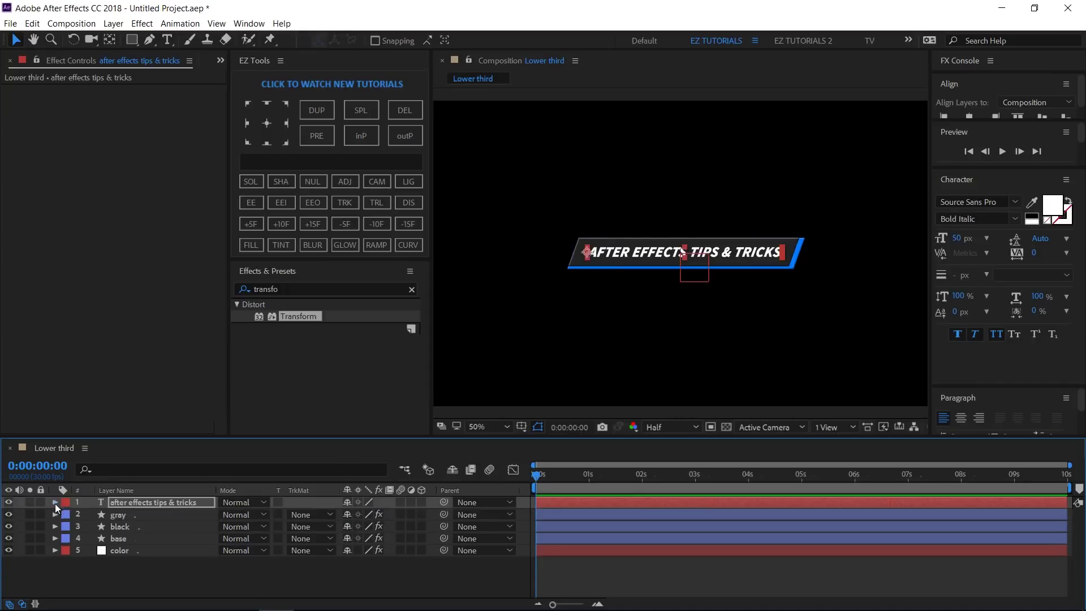
- Duplicate the base layer, move the copy to the top of the layer stack and rename it bar 1
click(116, 540)
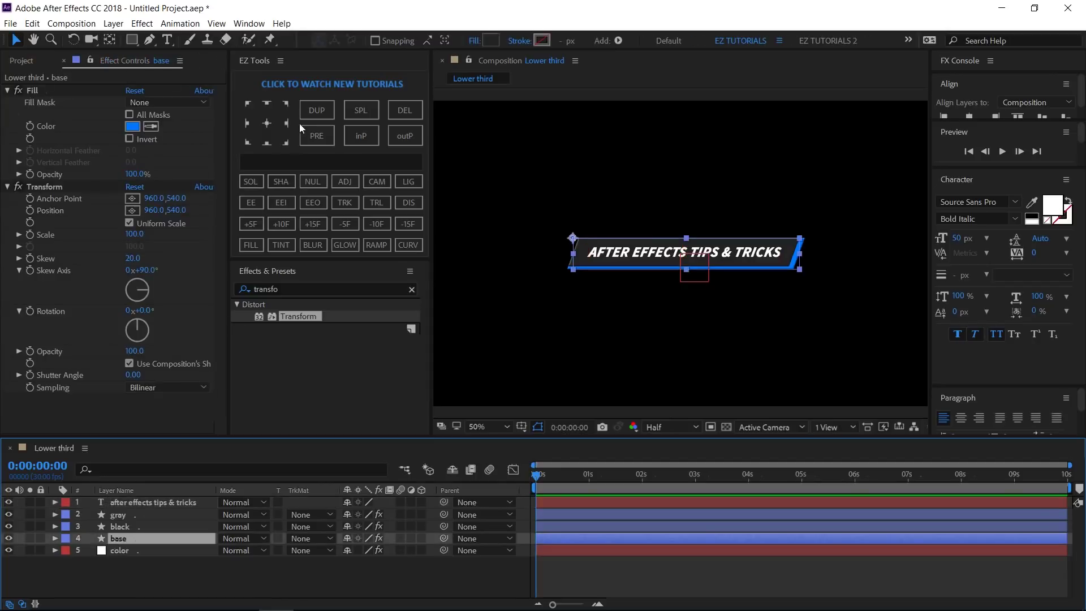
click(315, 111)
drag(144, 535, 141, 499)
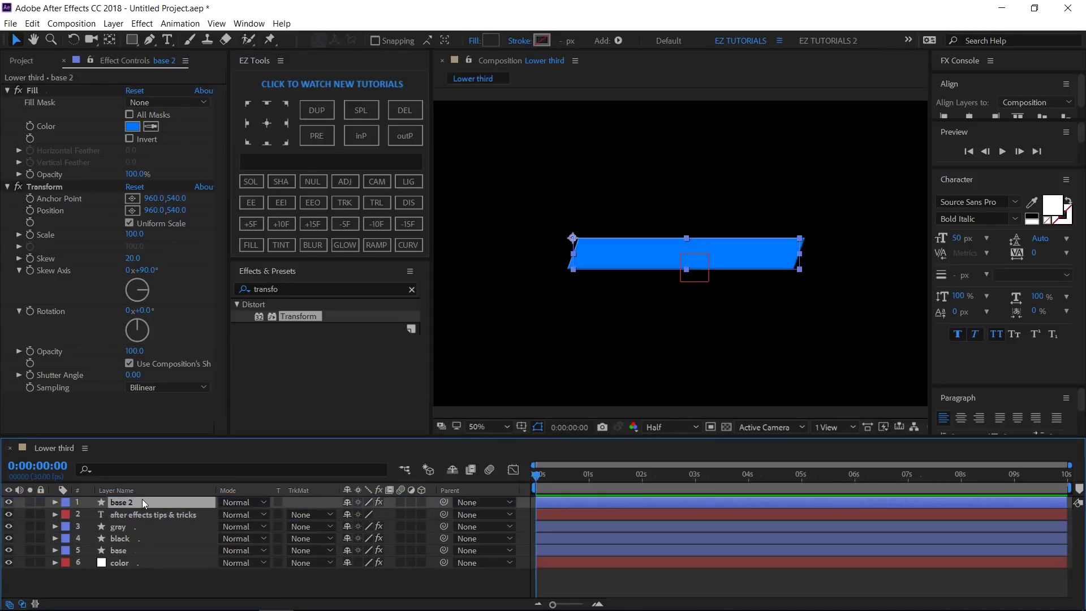
key(Return)
text(bar 1)
key(Return)
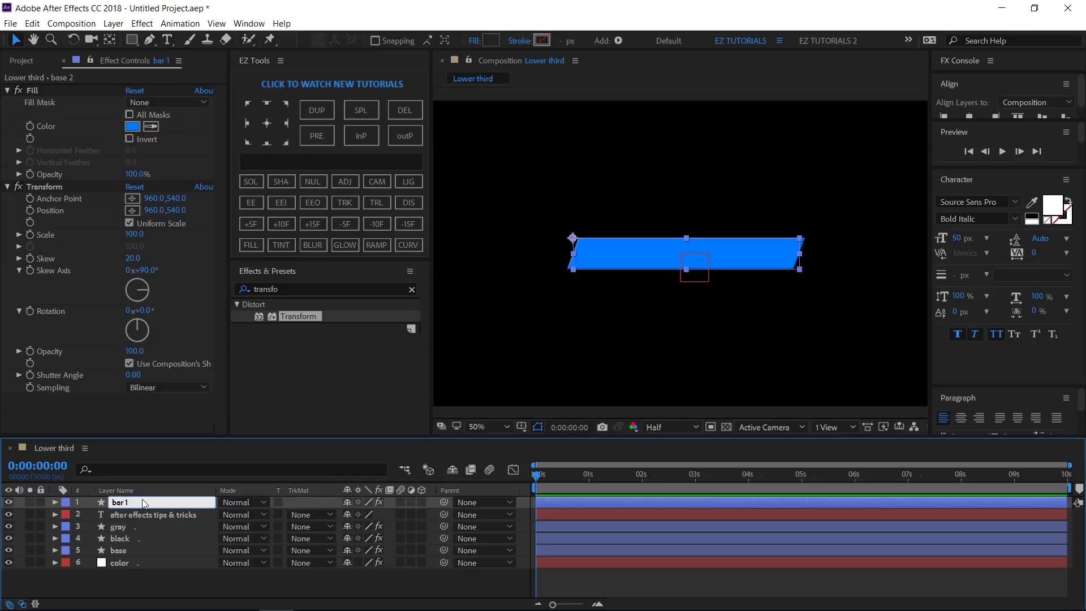
- Set the width of bar 1's rectangle path to 20
click(54, 502)
click(66, 514)
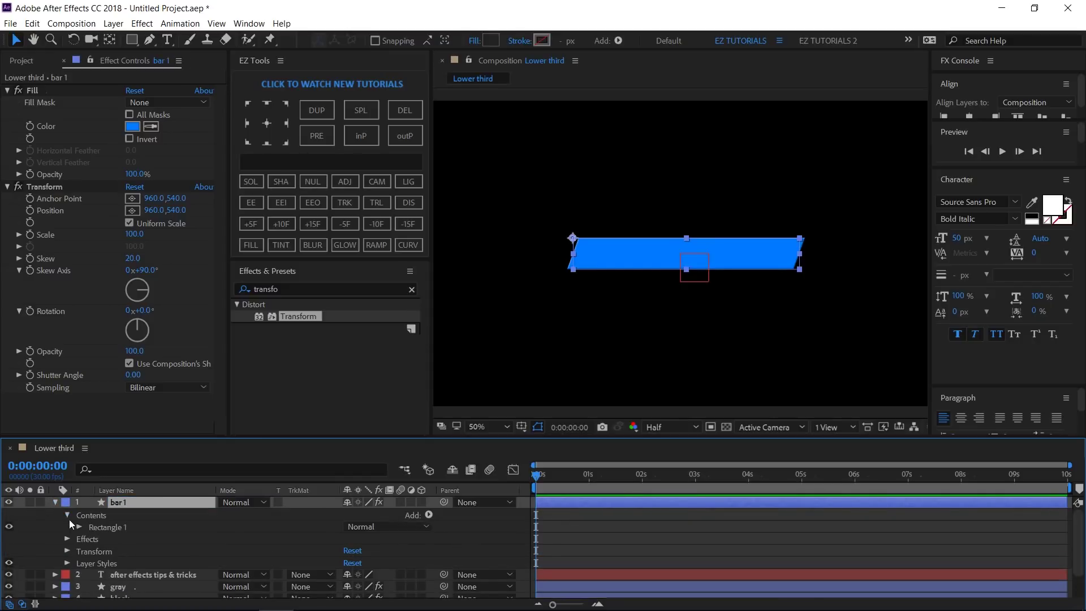
click(79, 528)
click(92, 538)
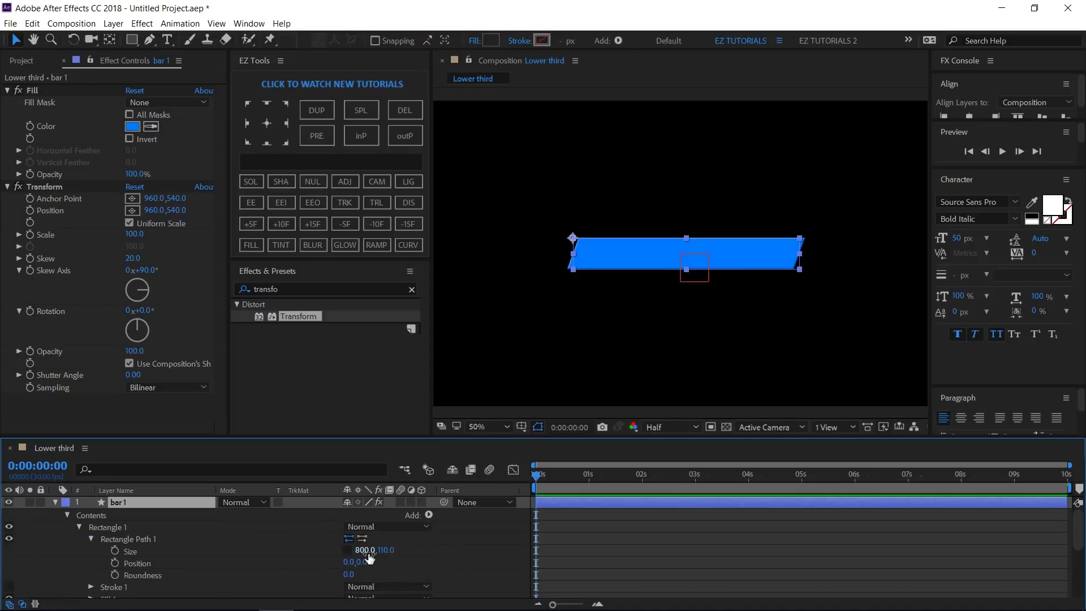
text(20)
key(Return)
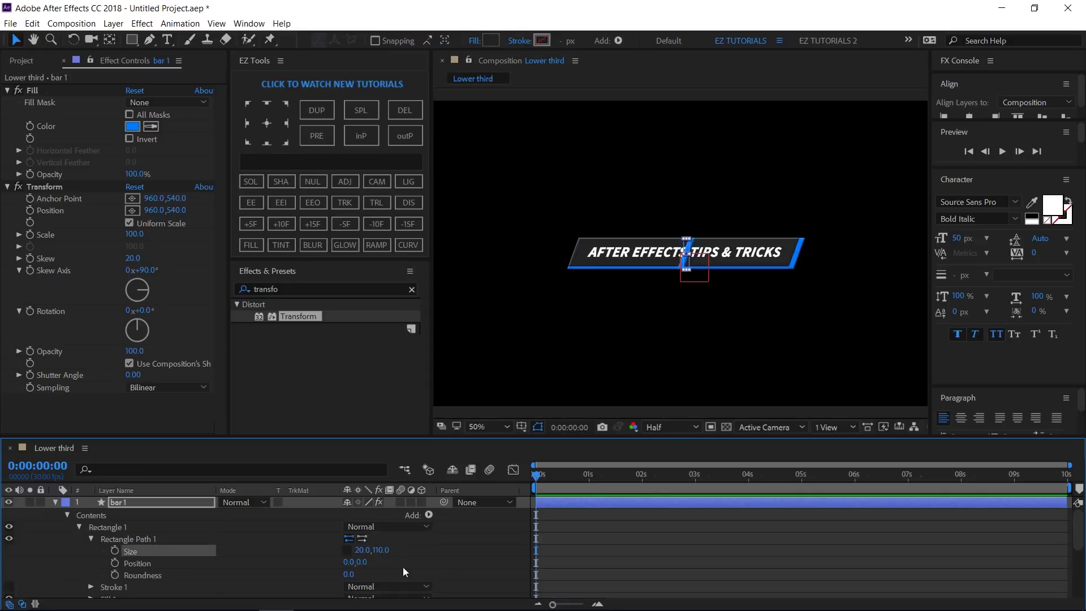
- Set the X position of the bar 1 layer to 155
key(p)
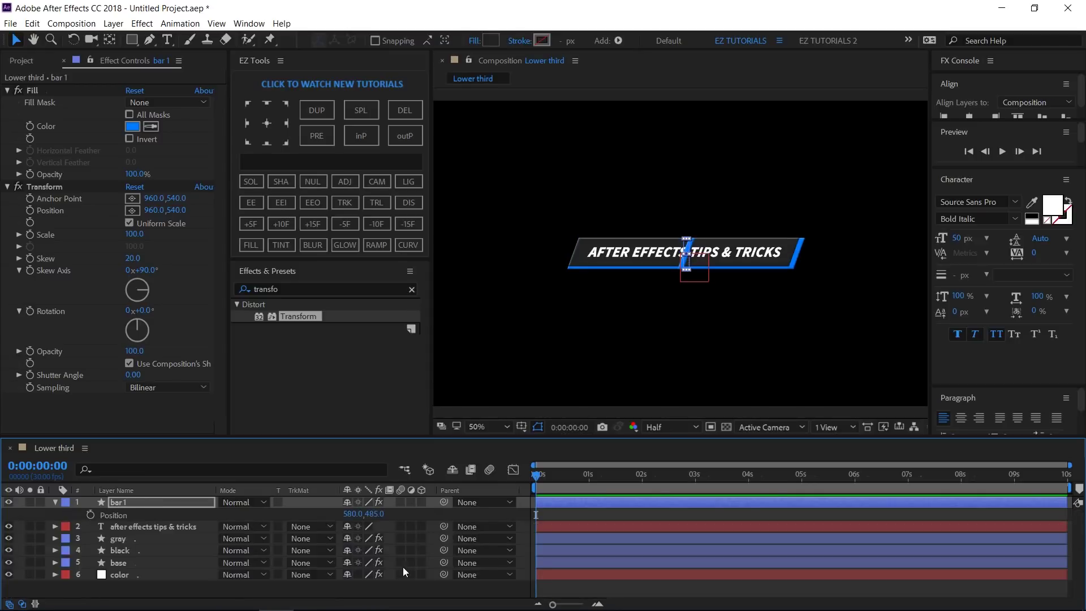
click(351, 513)
text(155)
key(Return)
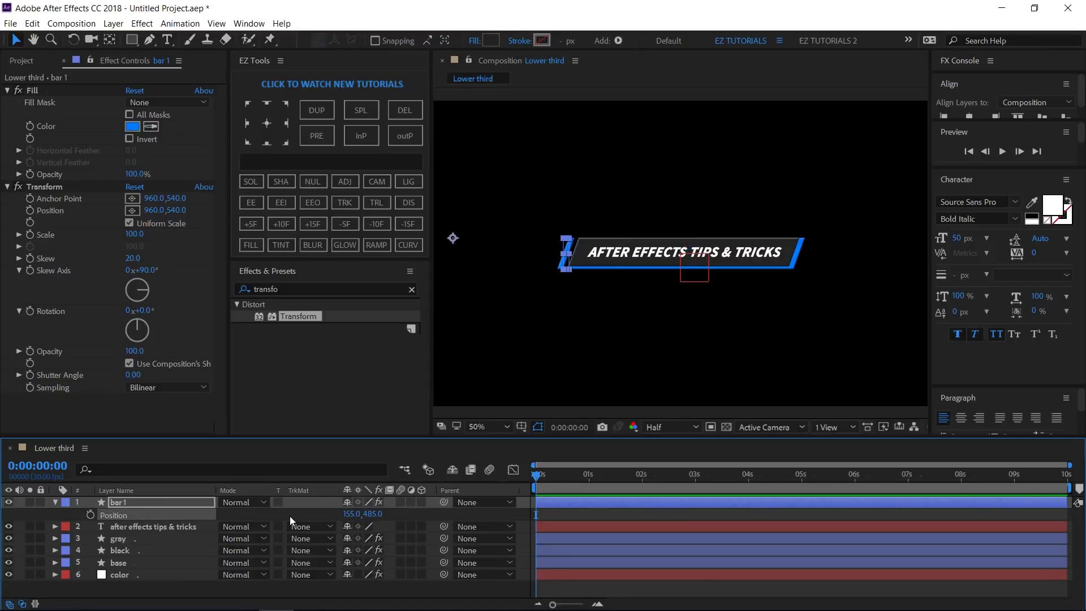
- Duplicate the bar 1 layer and set the copy's X position to 120
click(200, 501)
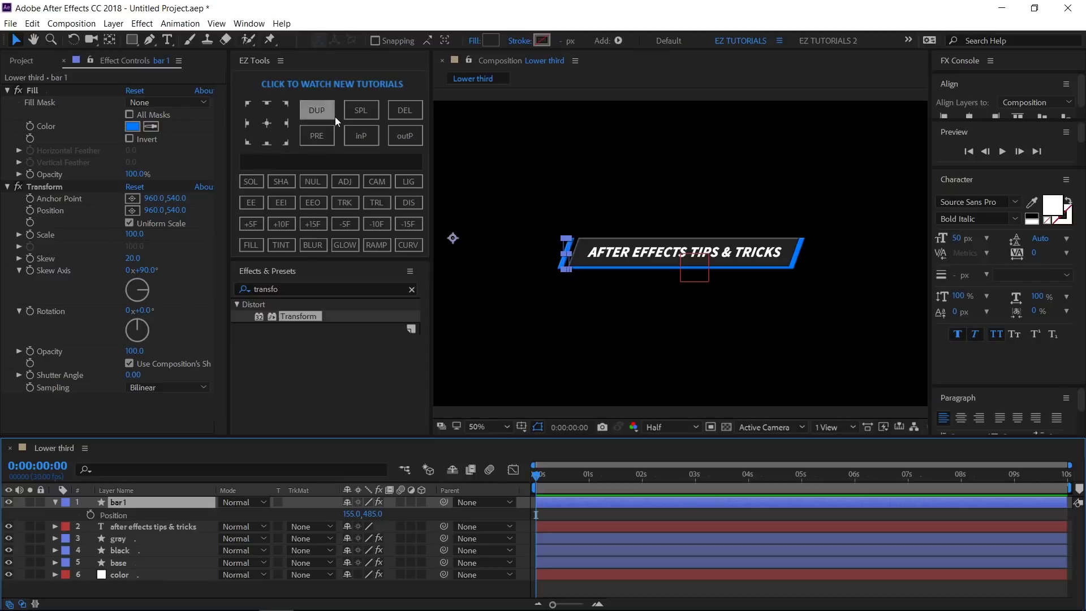
click(324, 107)
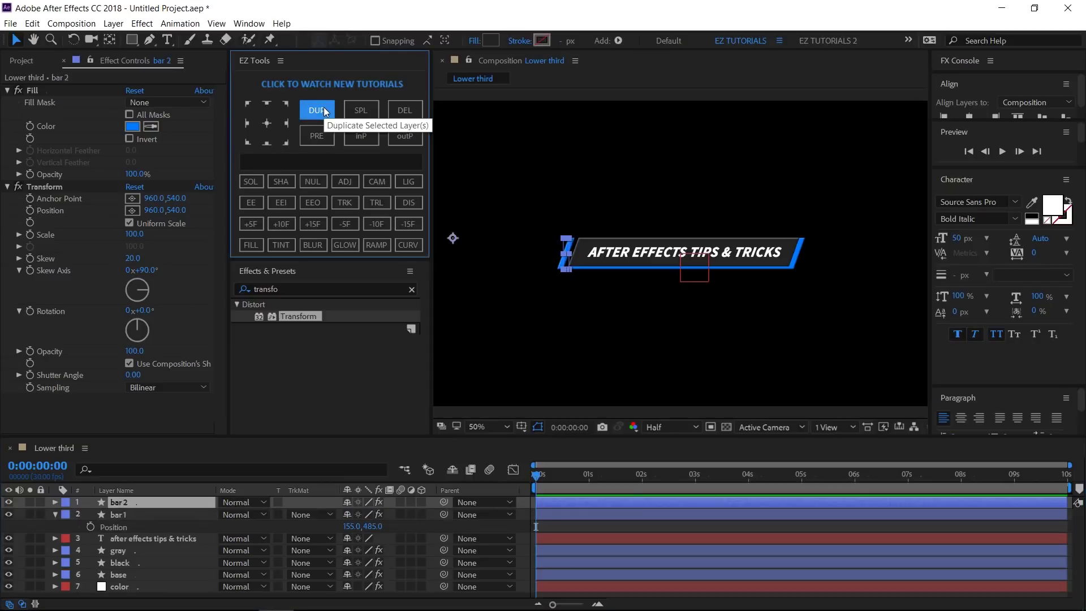
key(p)
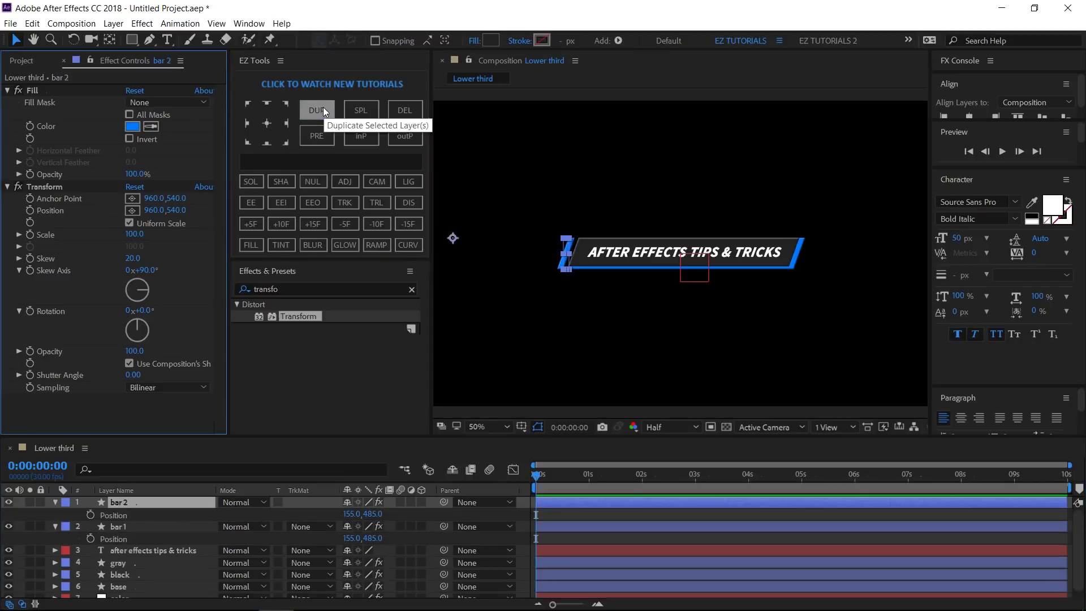
click(348, 514)
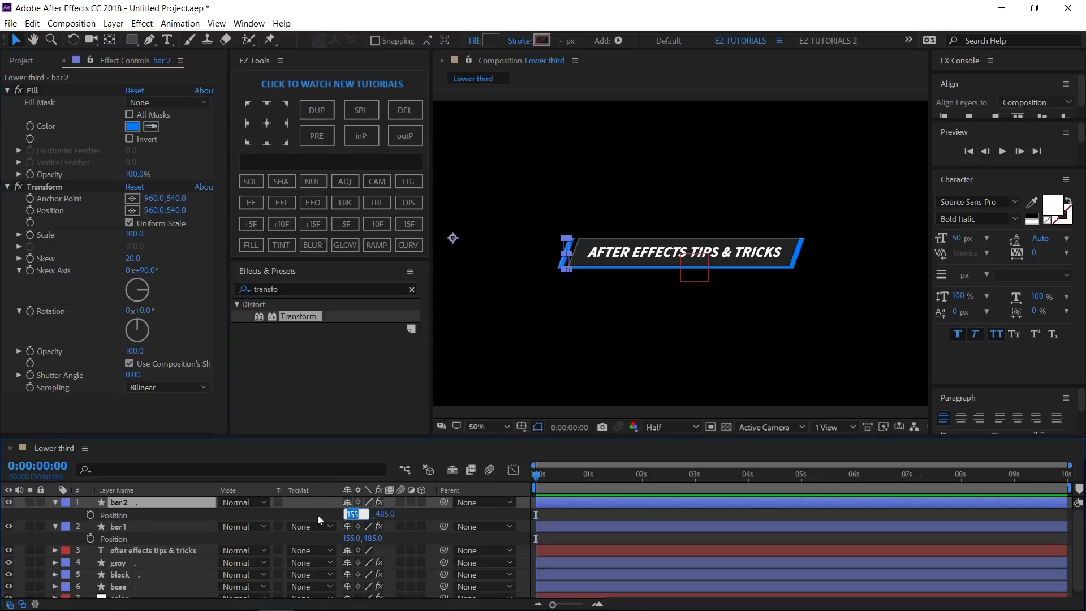
text(120)
key(Return)
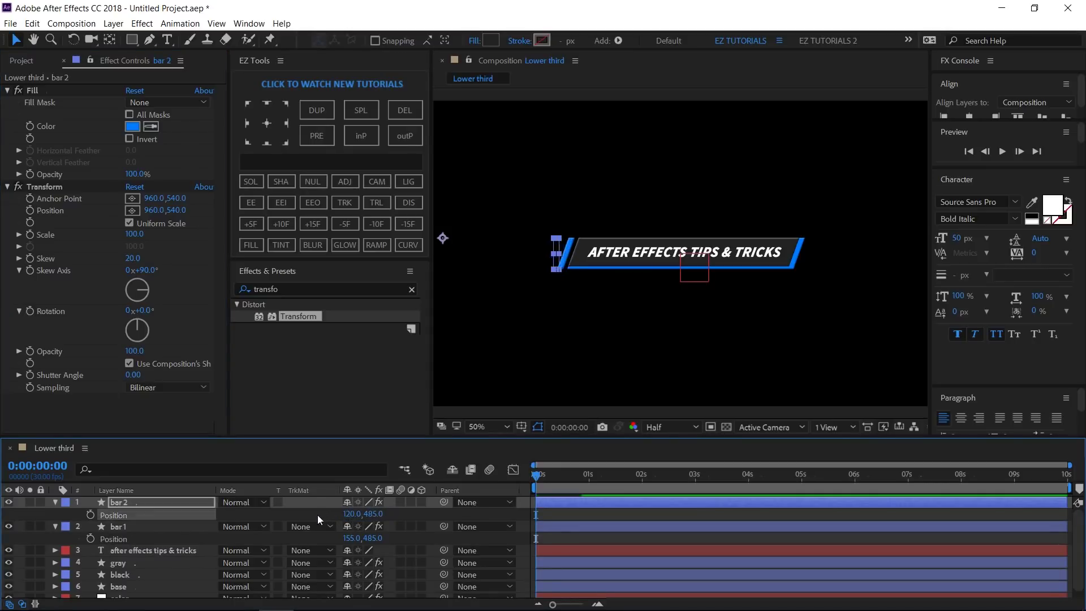
- Duplicate the bar 2 layer and set the copy's X position to 85
click(318, 106)
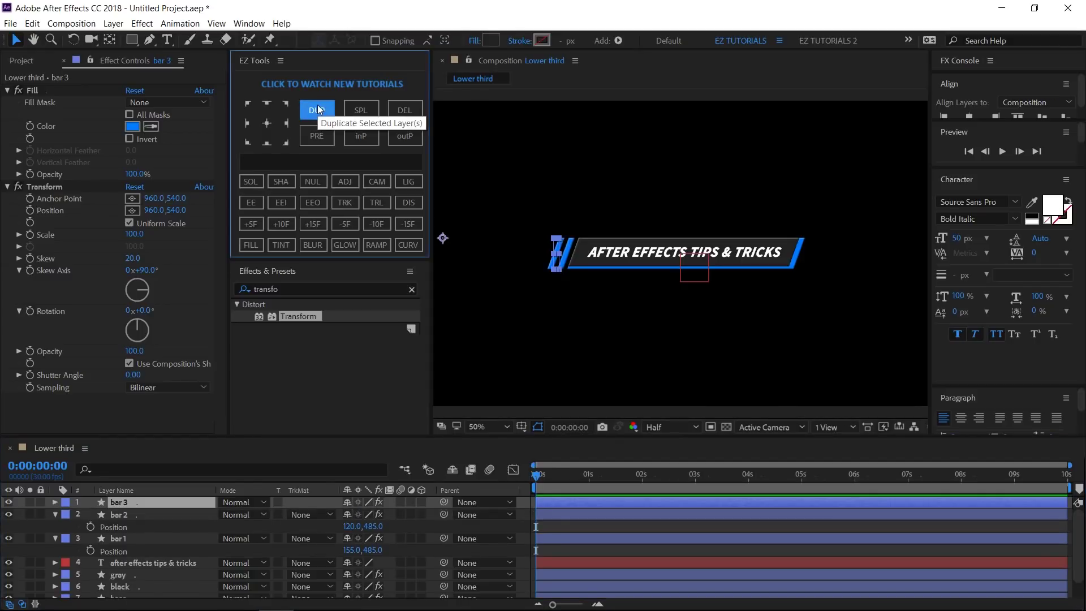
key(p)
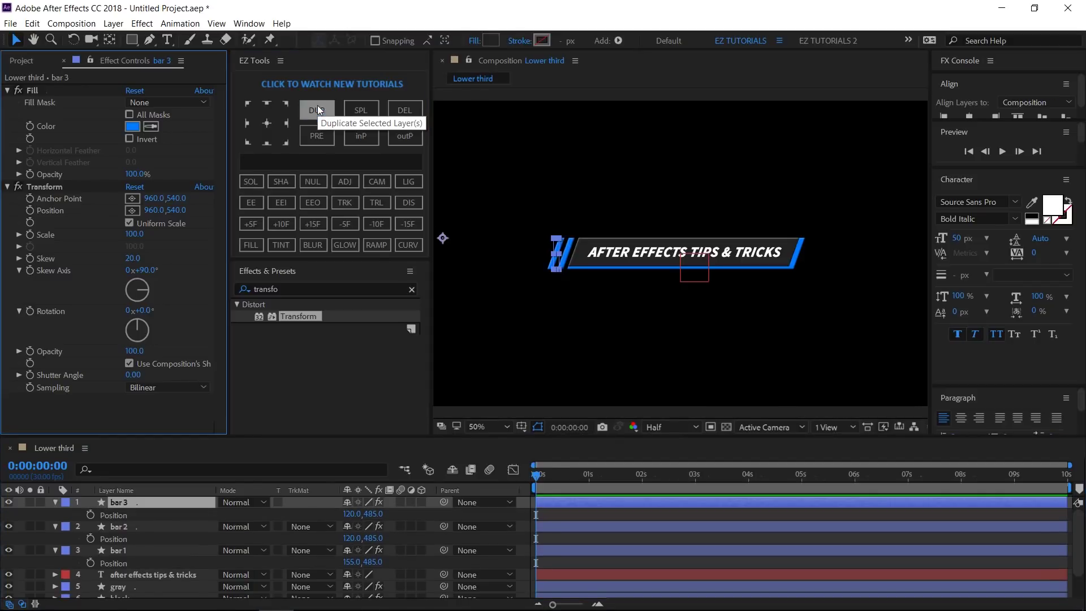
click(350, 514)
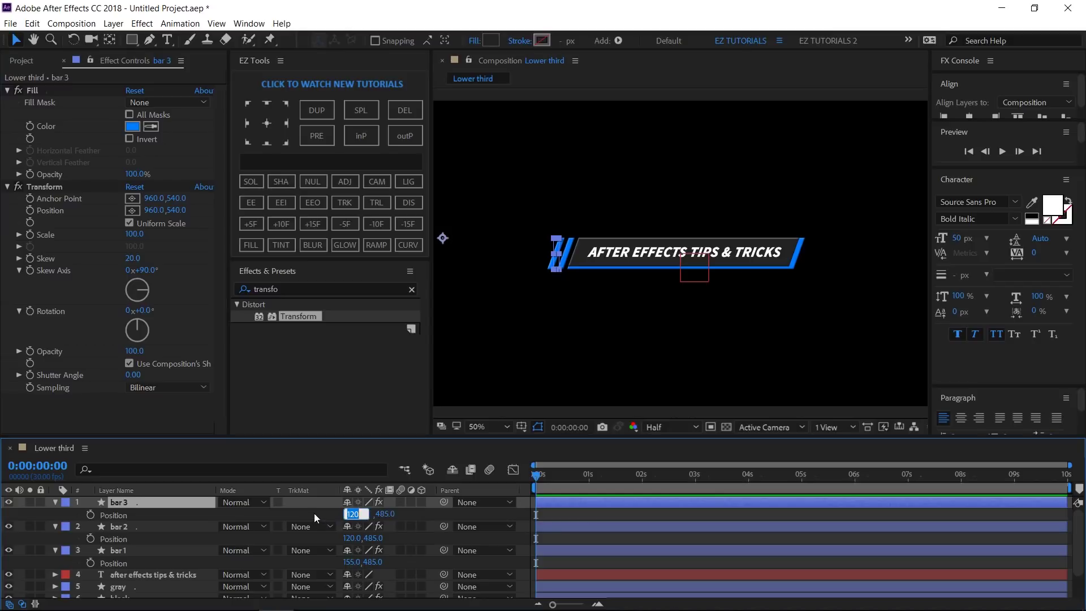
text(85)
key(Return)
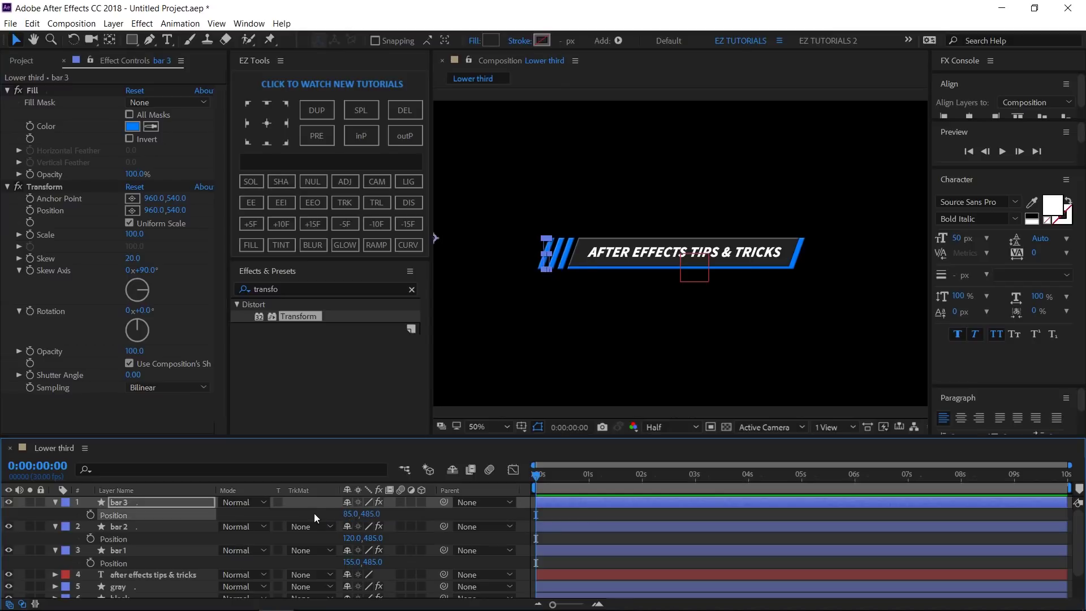
- Add Position keyframes to bar 3, bar 2 and bar 1 at frame 15
click(308, 223)
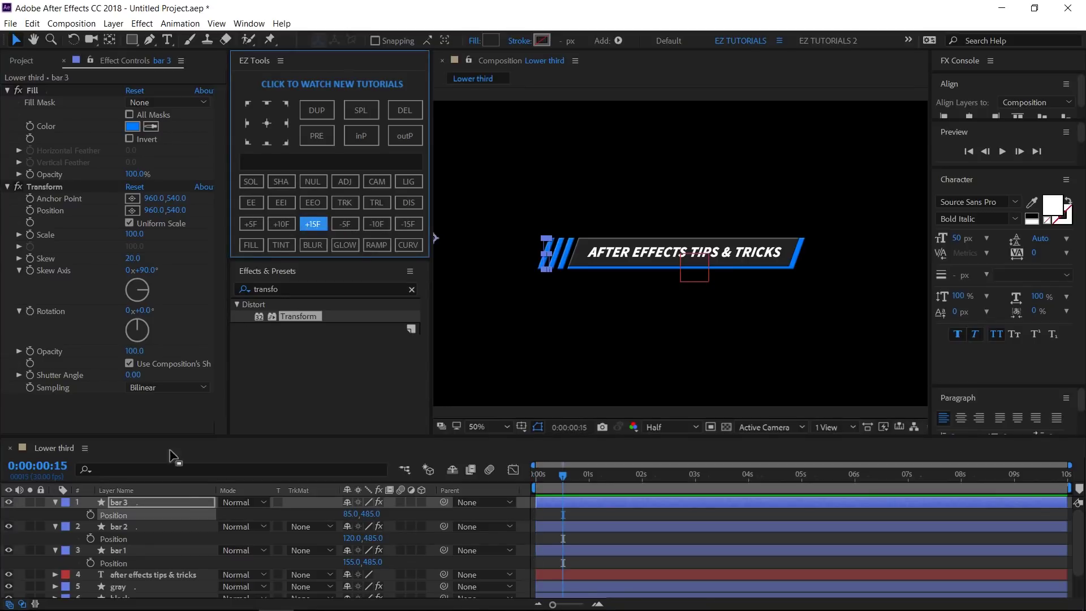
click(91, 514)
click(91, 539)
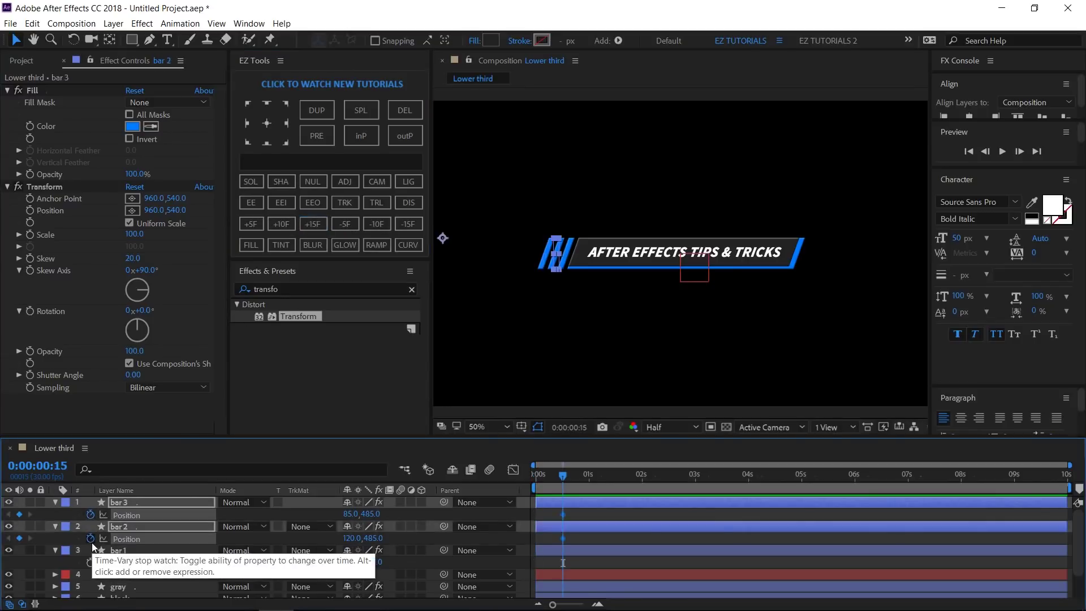
click(91, 562)
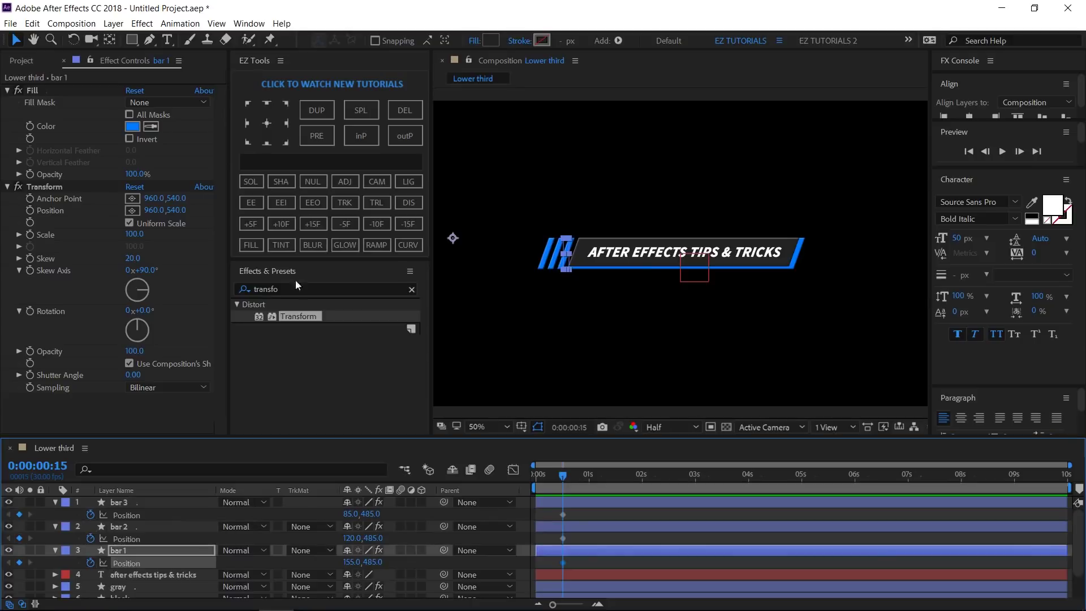
- At frame 0, set the X position of bar 3, bar 2 and bar 1 to -900
click(399, 222)
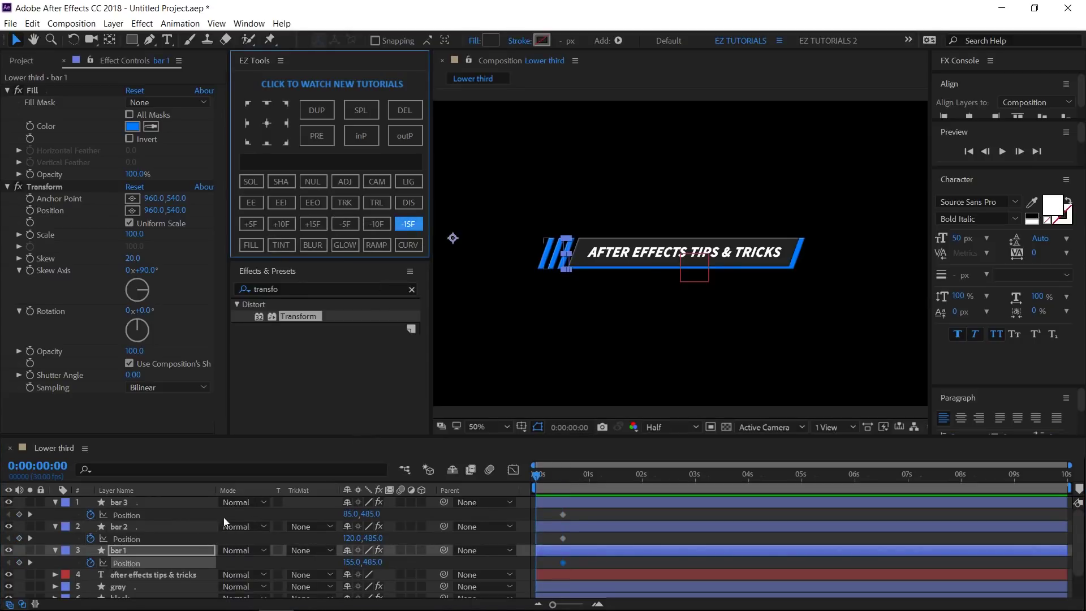
click(354, 513)
text(-900)
key(ctrl+a)
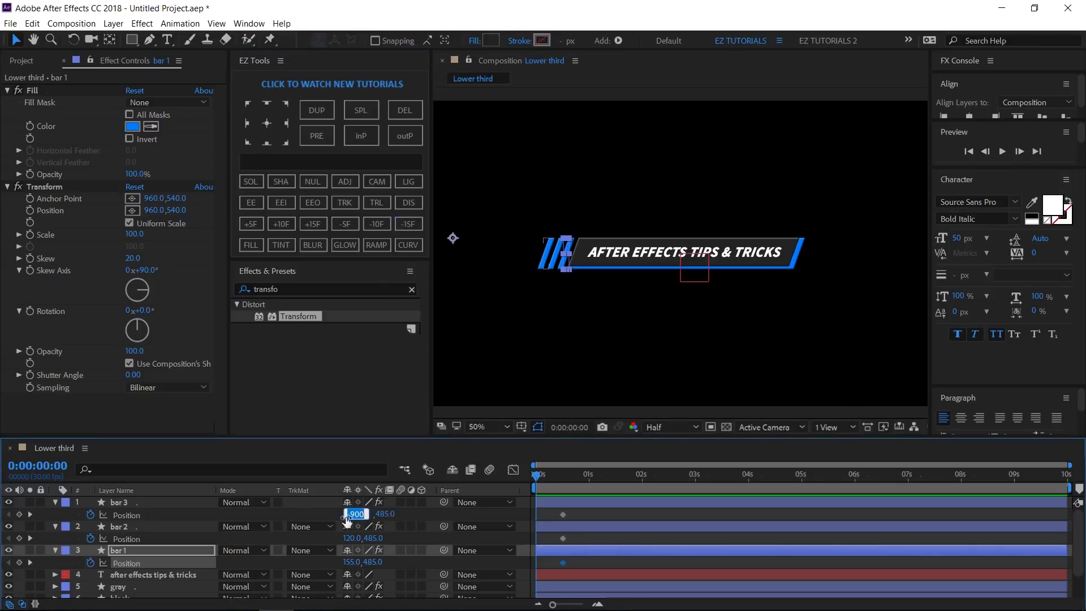
key(ctrl+c)
click(354, 538)
key(ctrl+v)
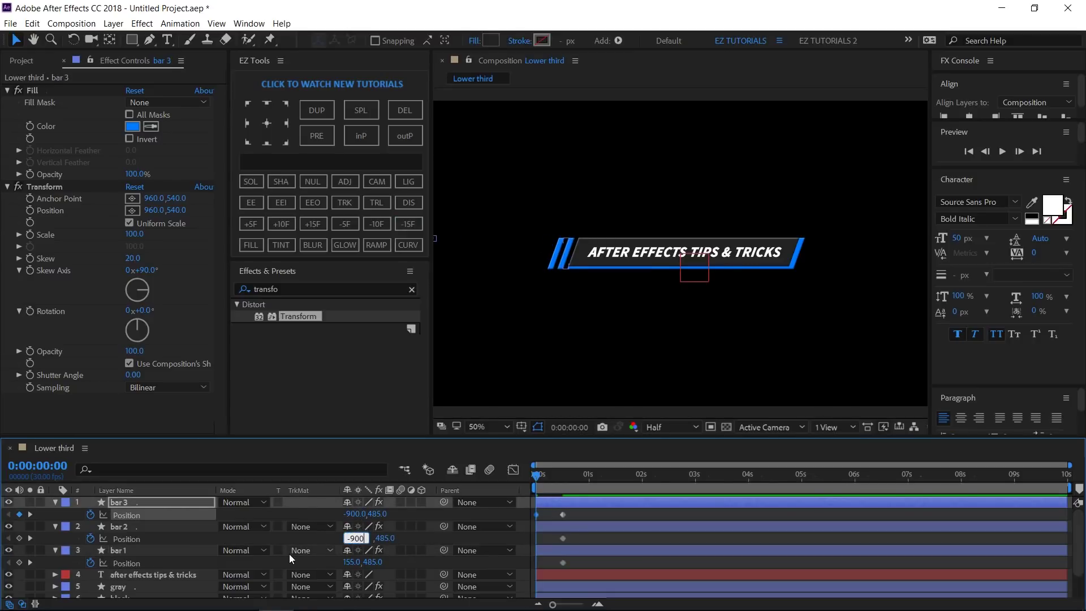
click(351, 562)
key(ctrl+v)
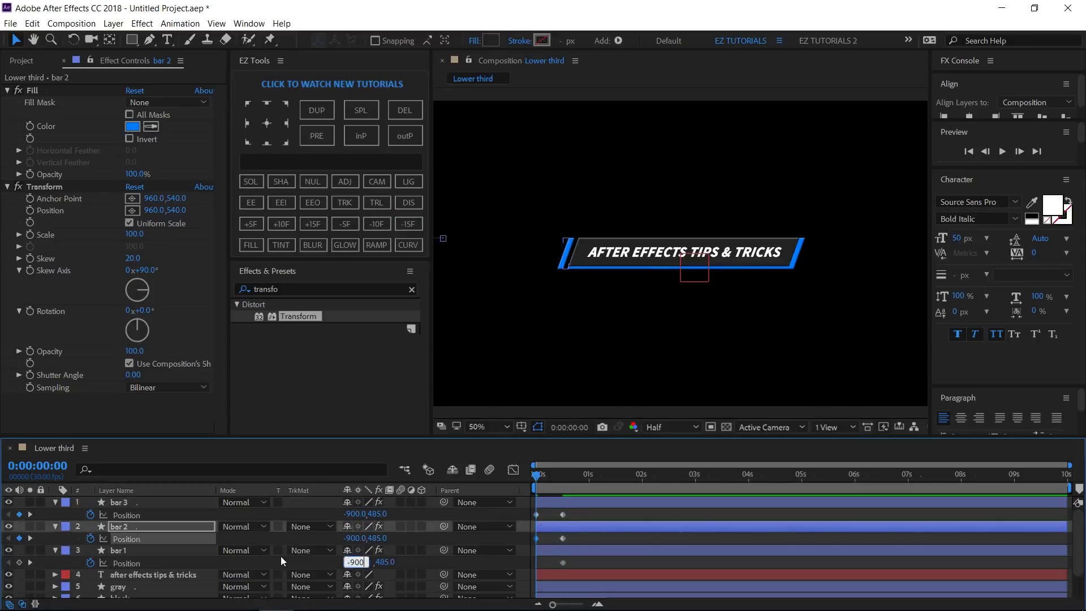
key(Return)
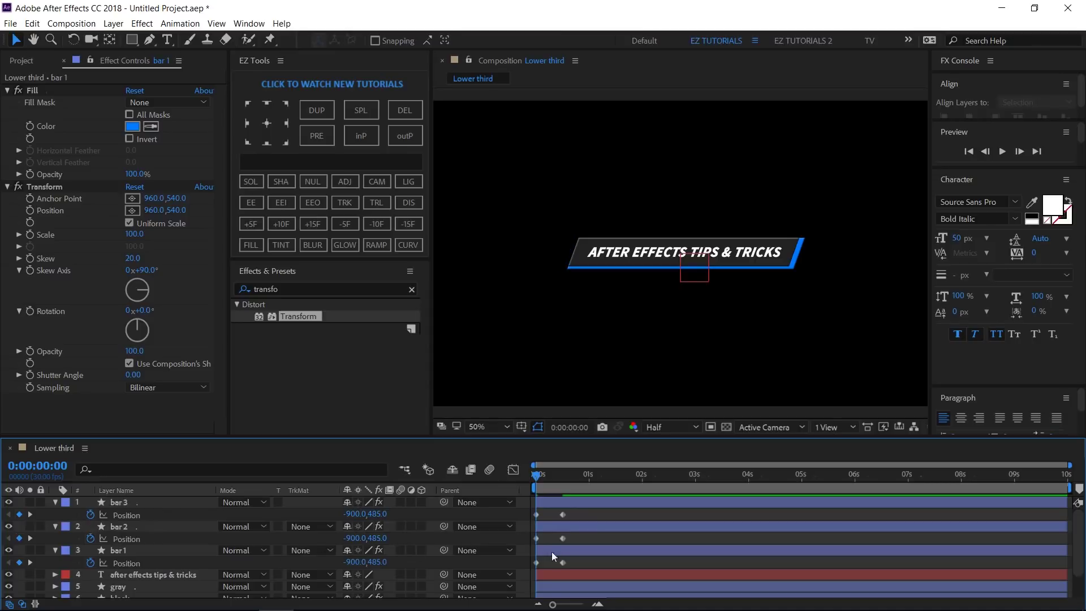
- Apply Easy Ease to the Position keyframes of all three bars and open their speed graph
drag(572, 509, 533, 573)
click(251, 203)
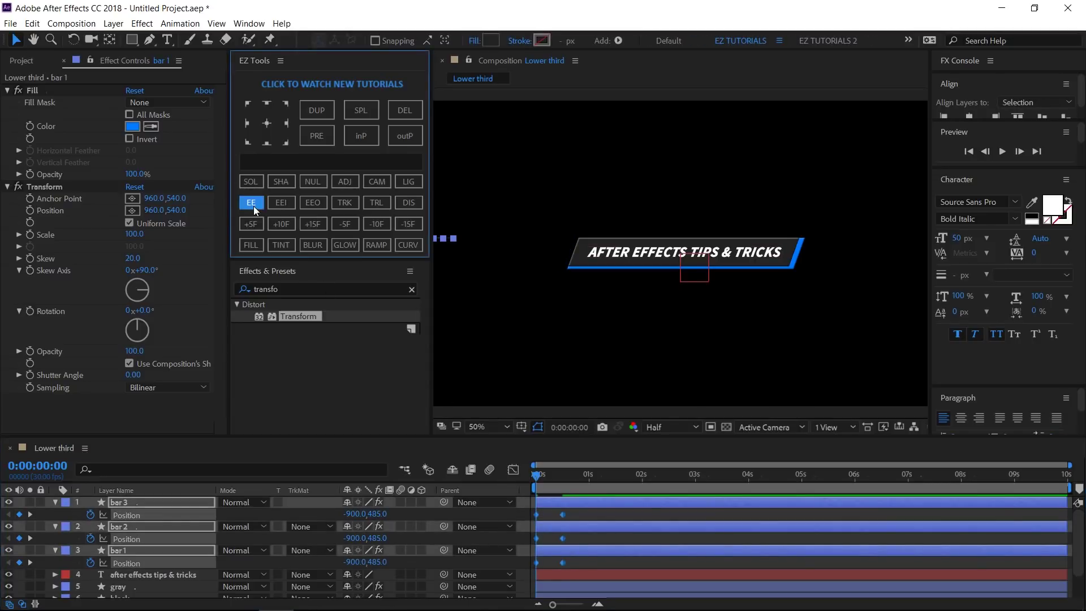
click(514, 471)
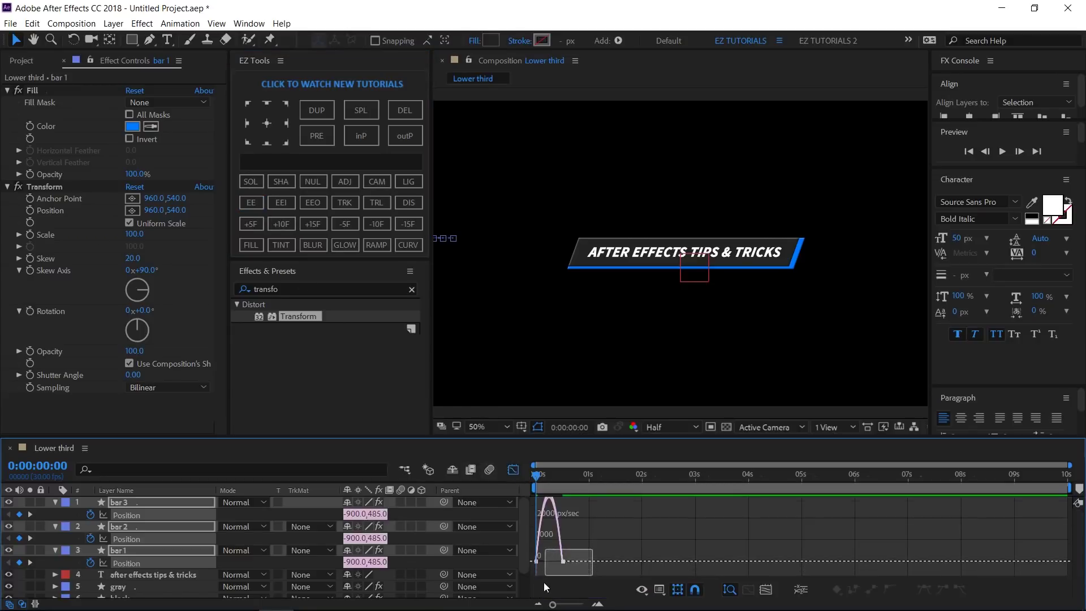
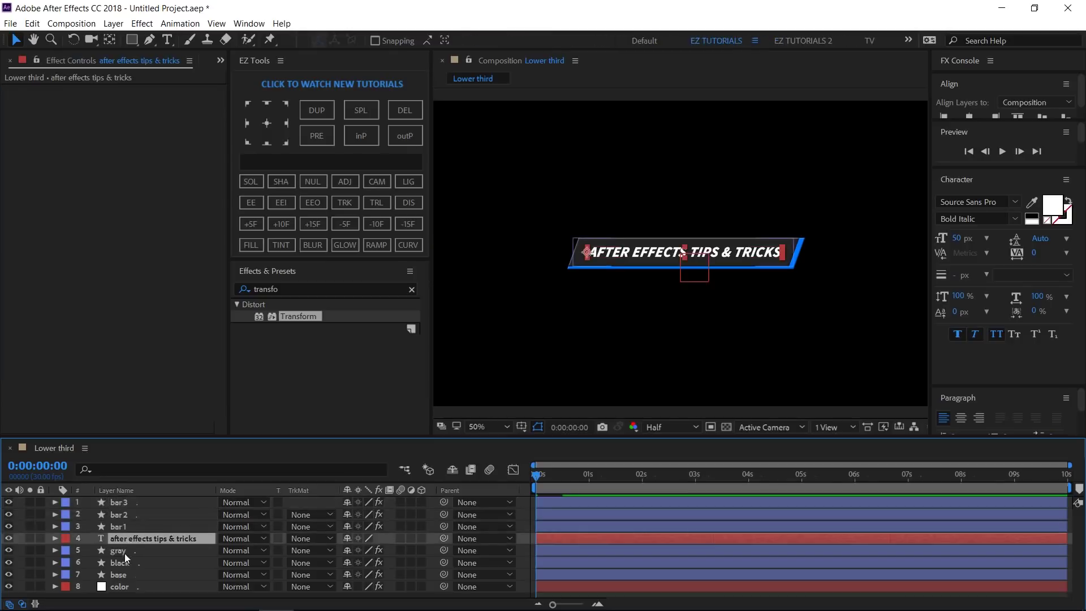
- Add Position keyframes to the title text, gray, black and base layers at 1 second
shift+click(120, 572)
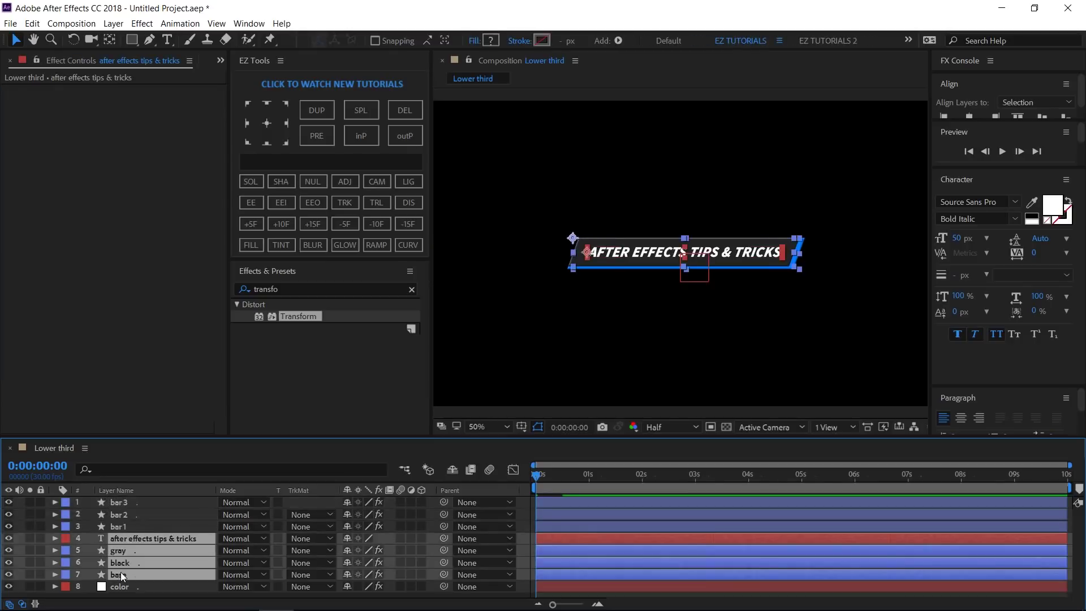
key(p)
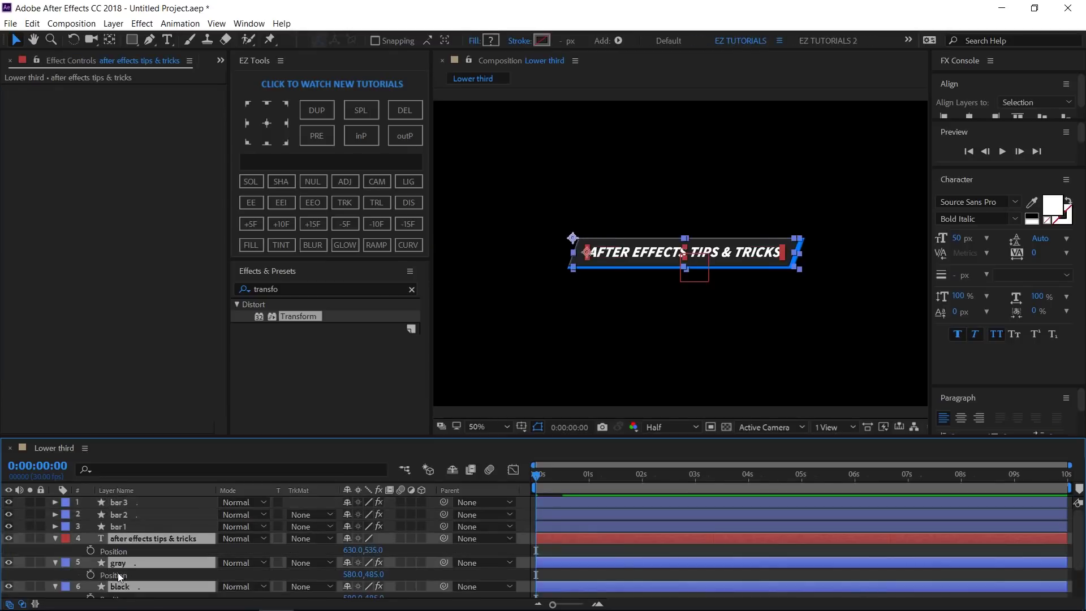
scroll(155, 531, down, 1)
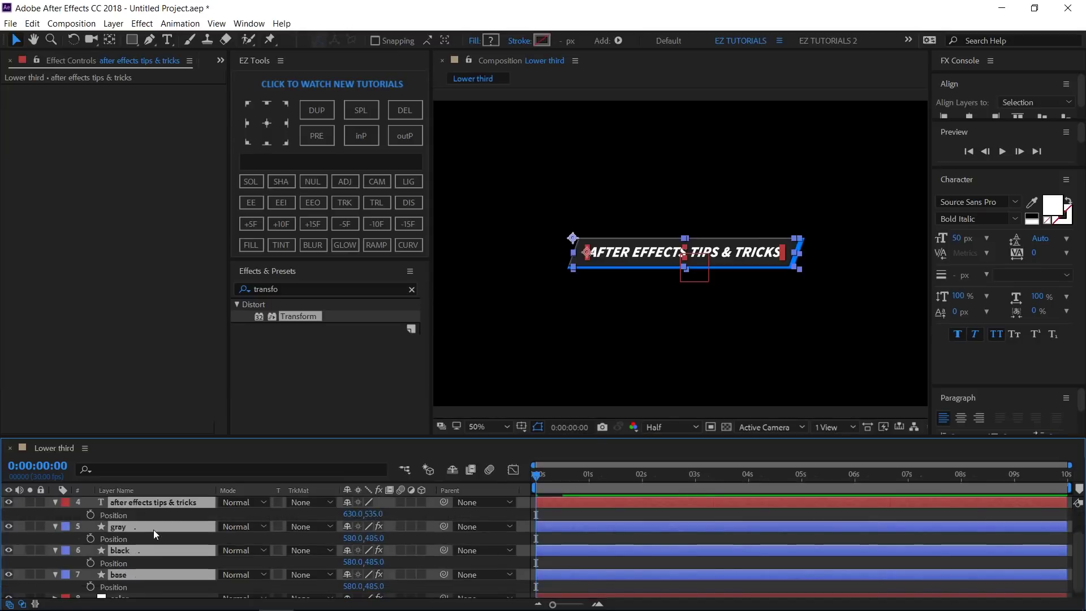
click(588, 481)
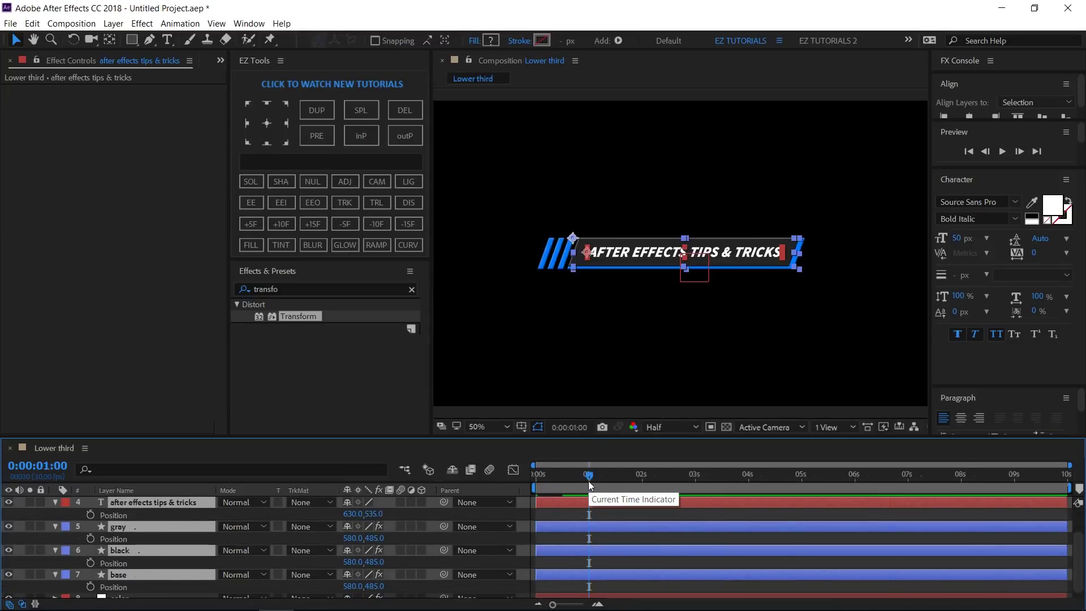
click(91, 514)
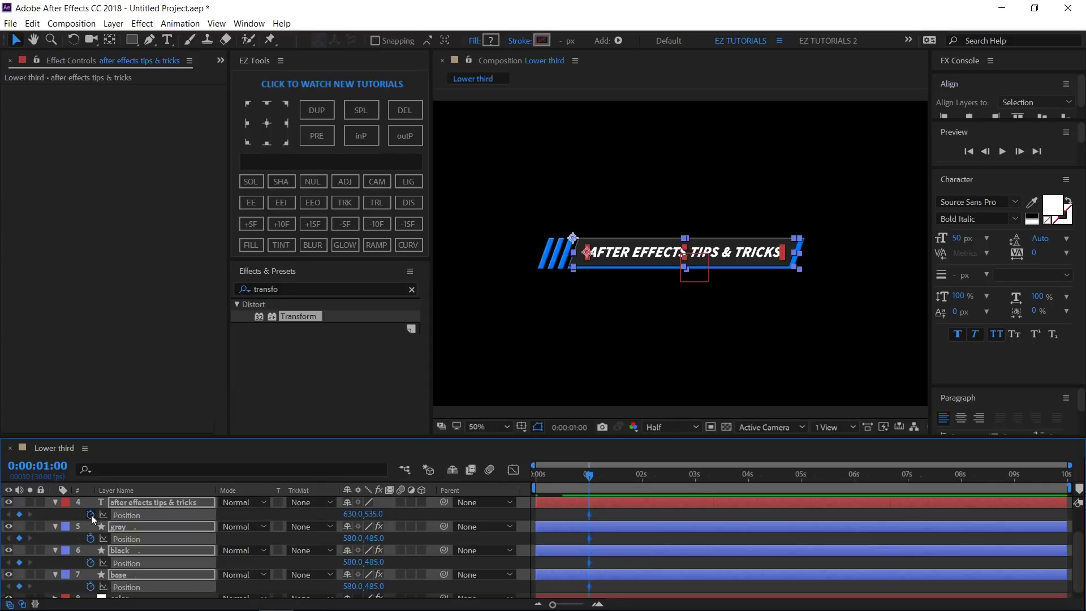
- At frame 0, set the X position of the title text, gray, black and base layers to -900
click(543, 474)
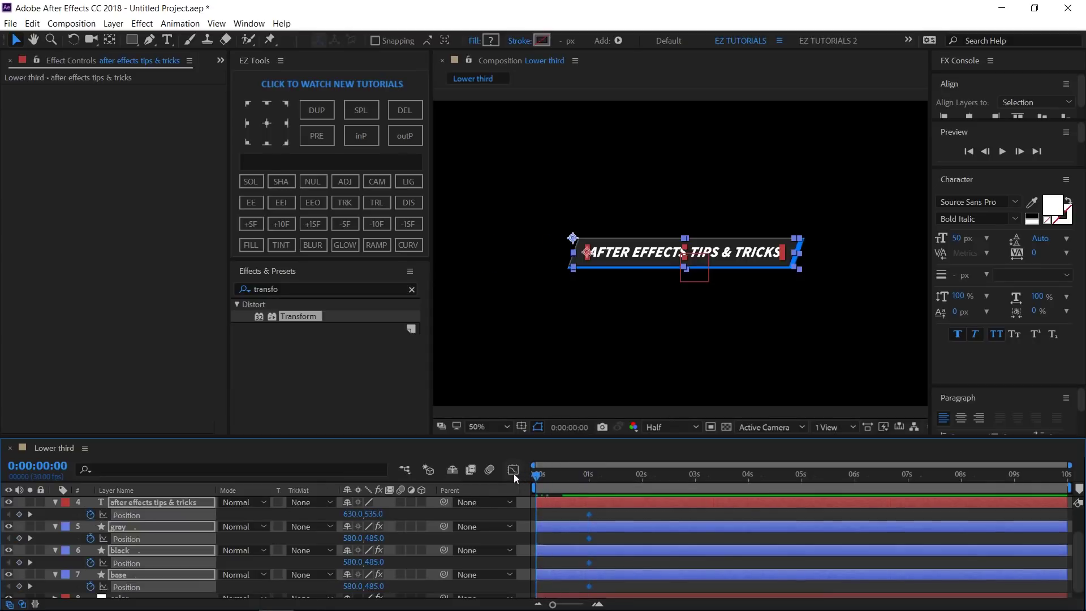
click(389, 516)
click(352, 513)
text(-900)
click(354, 538)
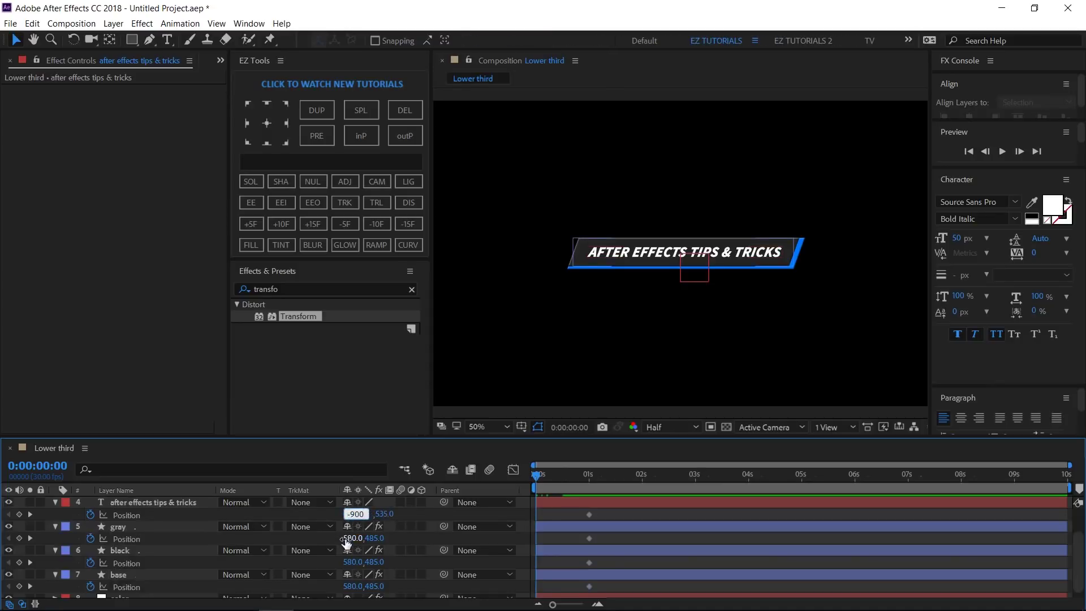
text(-900)
click(349, 561)
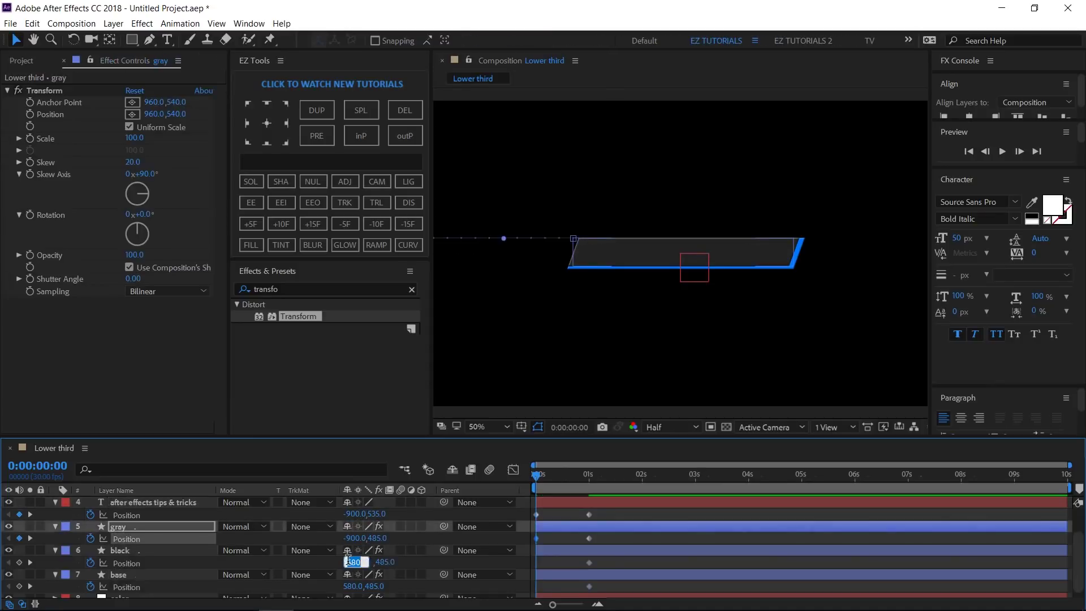
text(-900)
click(350, 586)
text(-900)
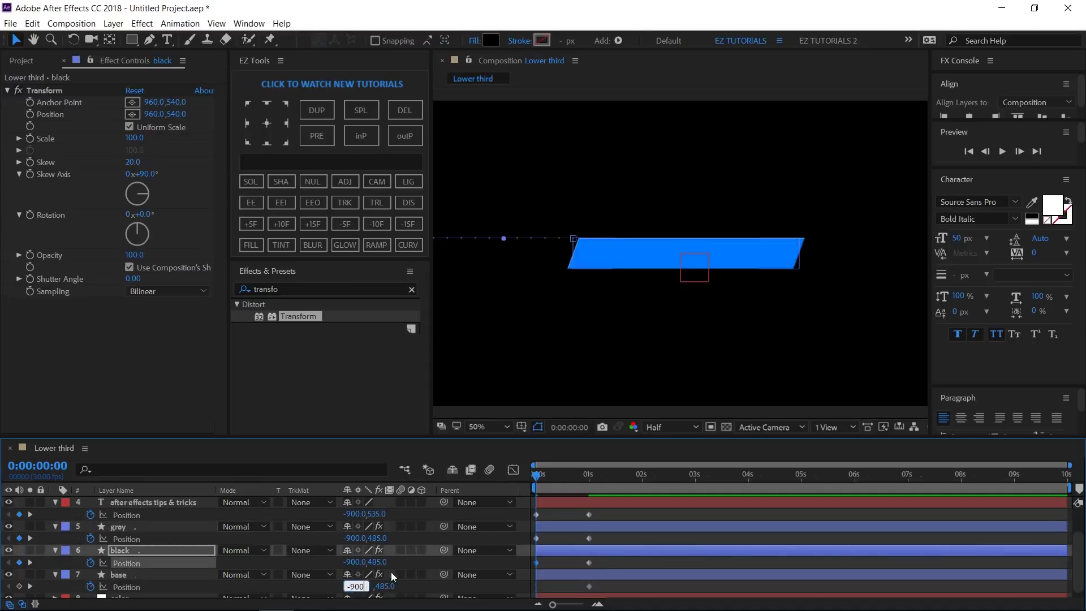
click(422, 585)
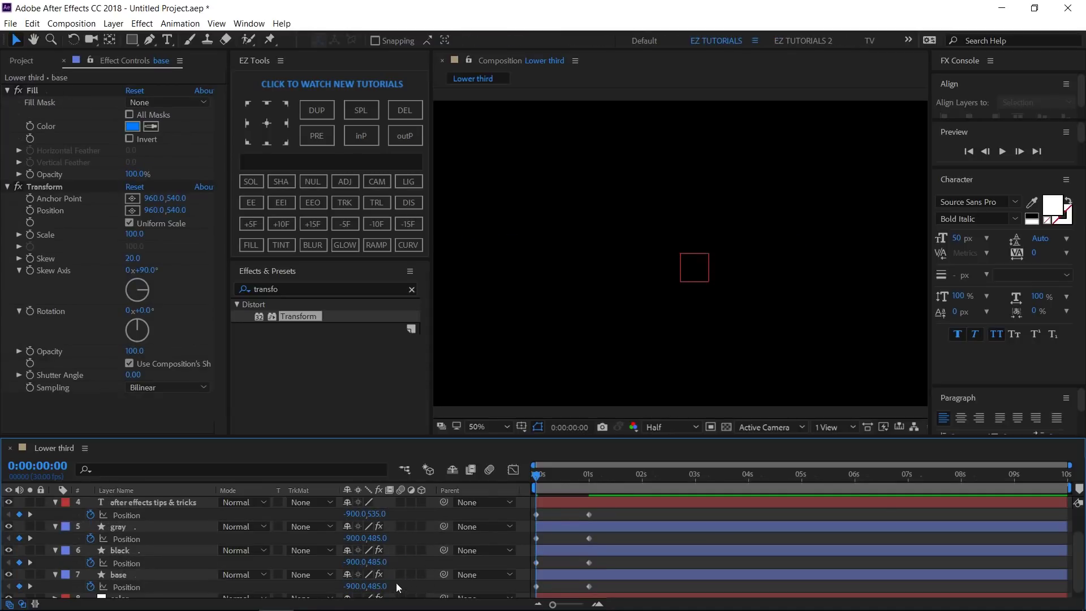
- Easy-ease the Position keyframes of the title, gray, black and base layers, shaping the speed graph into an early peak with a long slowdown
drag(602, 513, 537, 596)
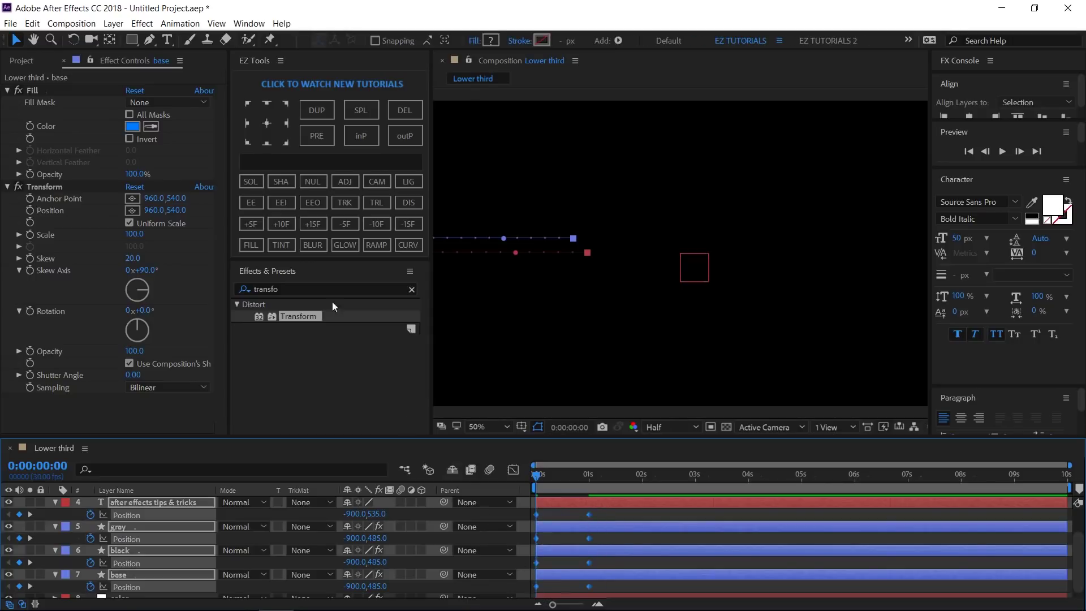
click(251, 201)
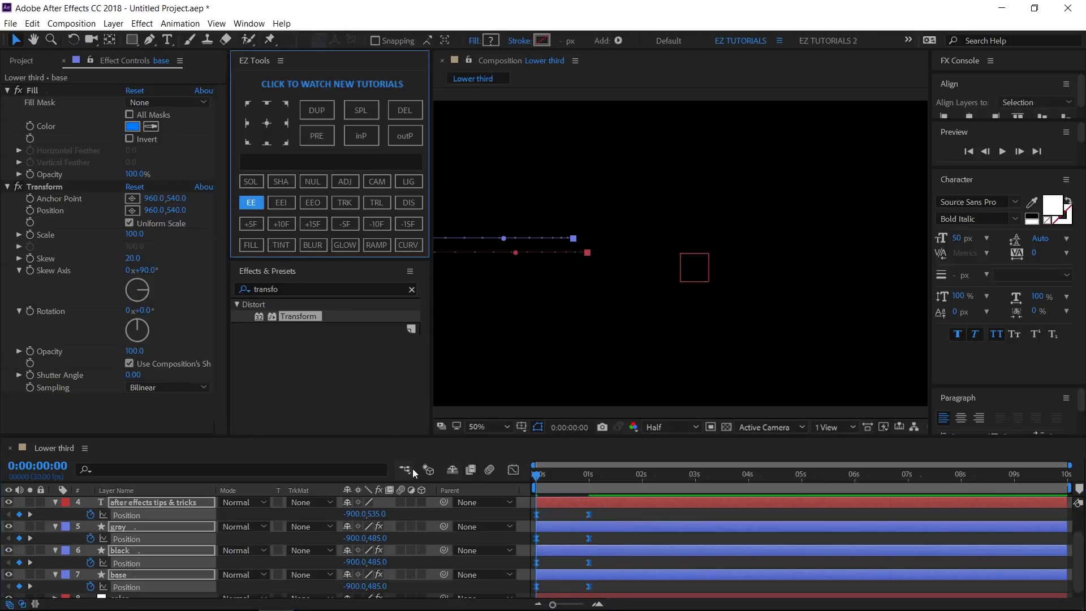
click(515, 469)
drag(623, 558, 555, 571)
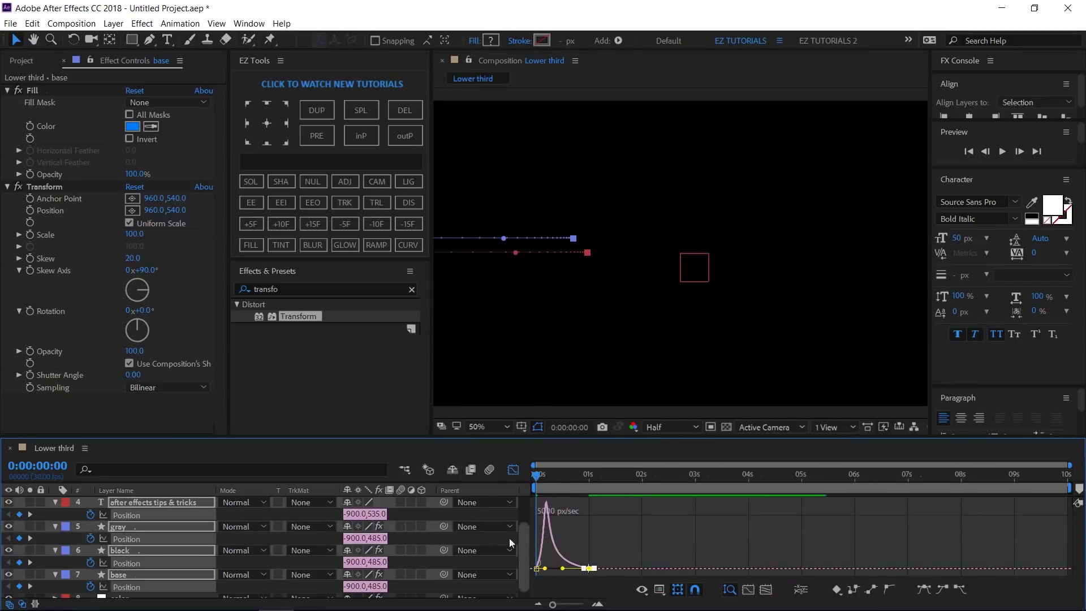
click(510, 473)
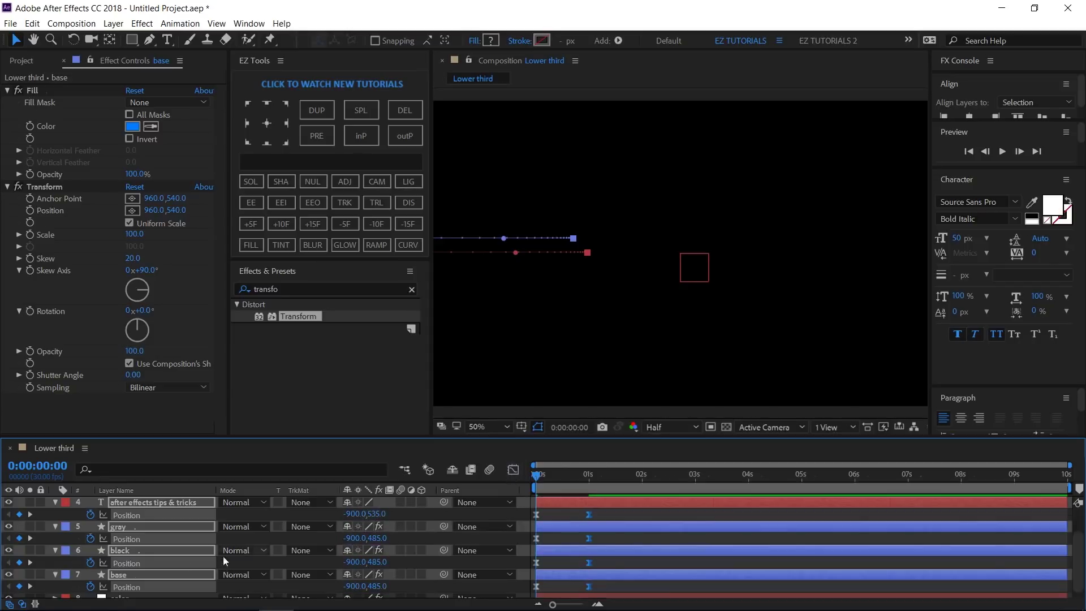
scroll(63, 536, up, 3)
click(55, 538)
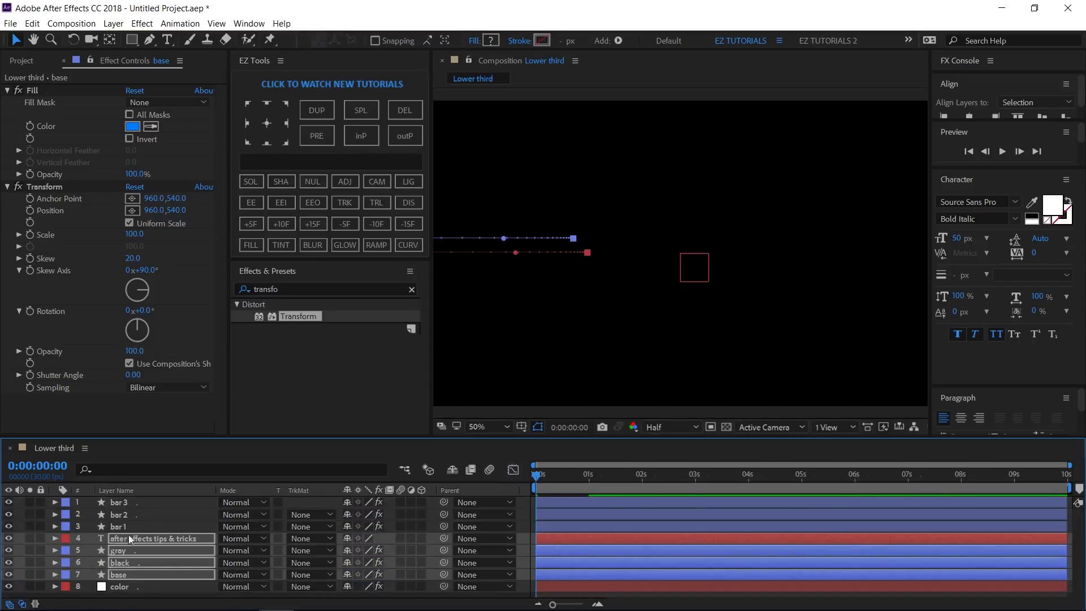
drag(541, 477, 477, 488)
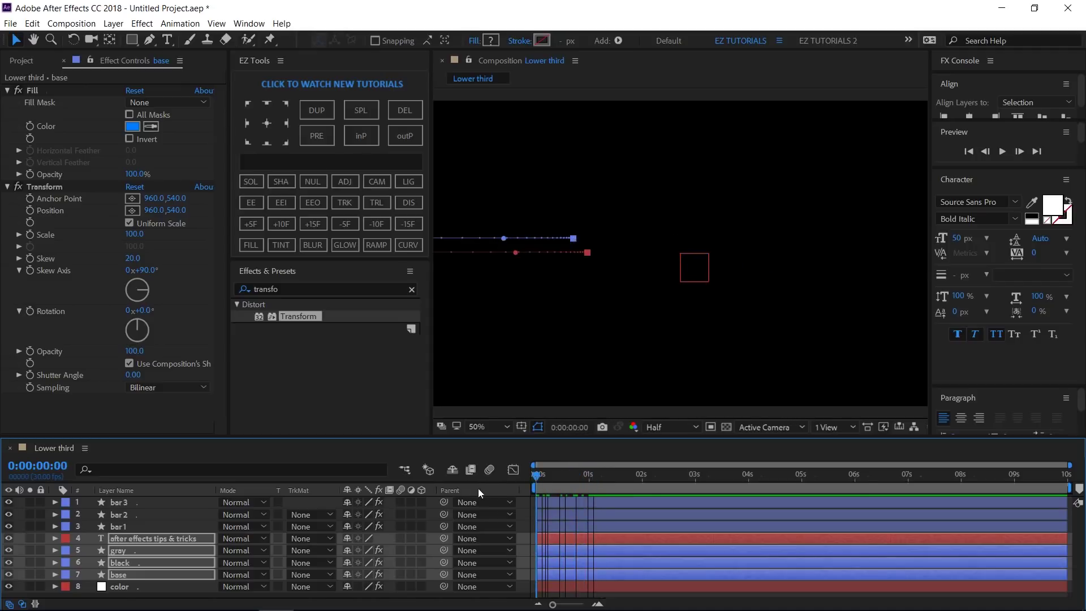
- Shift the title text, gray and black layers so that they start at frame 5
click(130, 527)
click(118, 562)
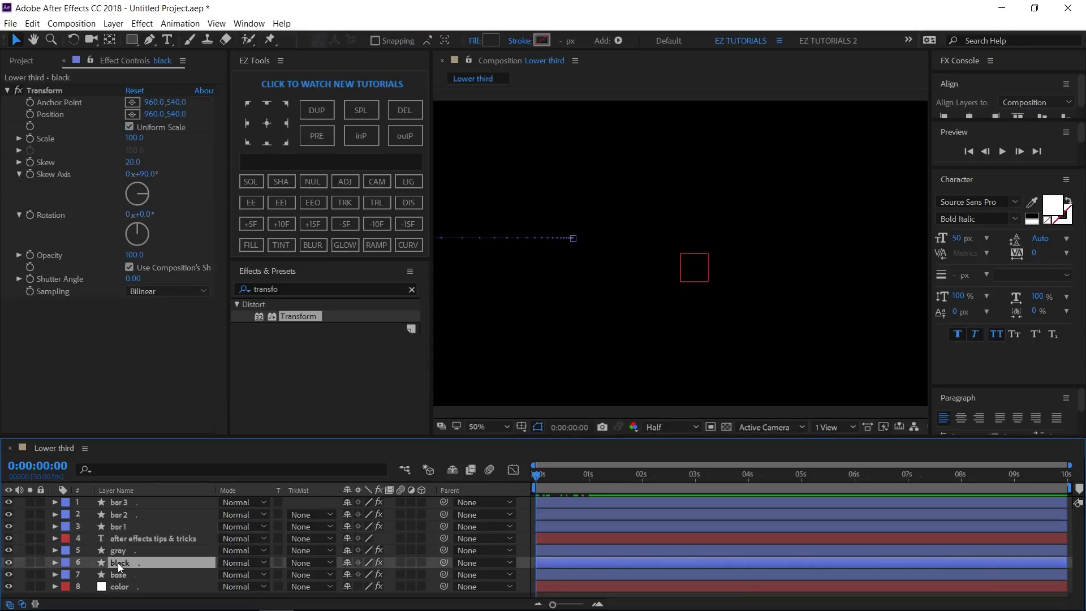
shift+click(120, 538)
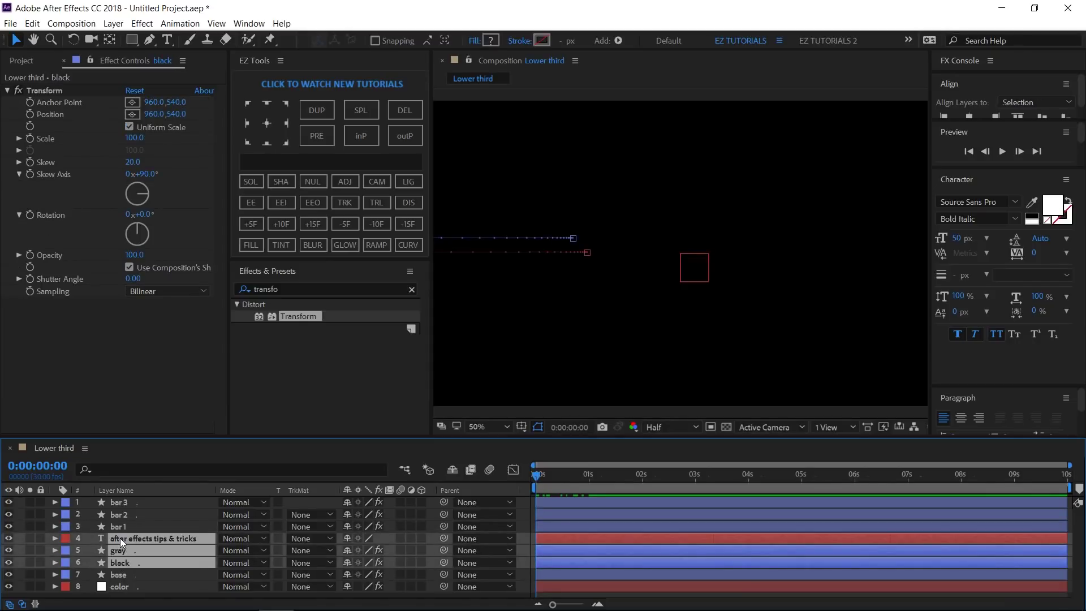
click(253, 225)
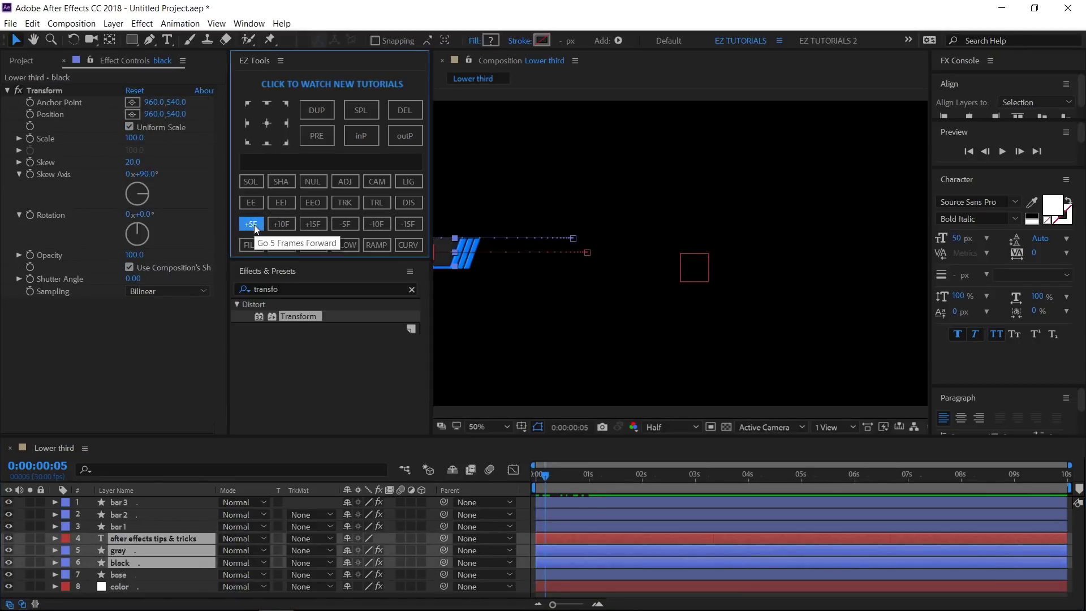
click(356, 137)
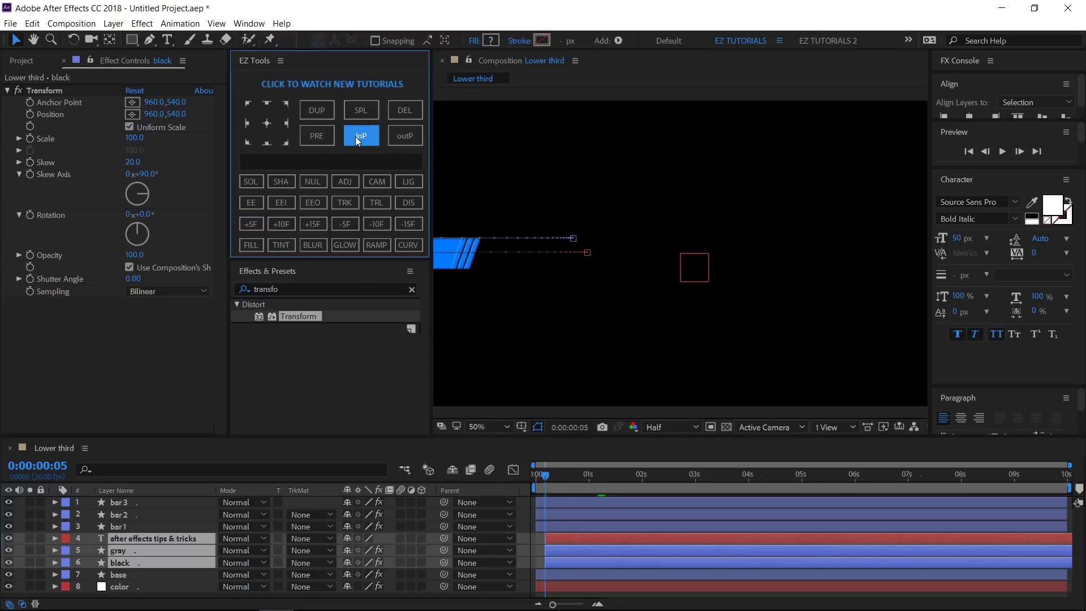
- Shift the gray layer to start at frame 10 and the title text layer to start at frame 15
ctrl+click(128, 563)
click(256, 224)
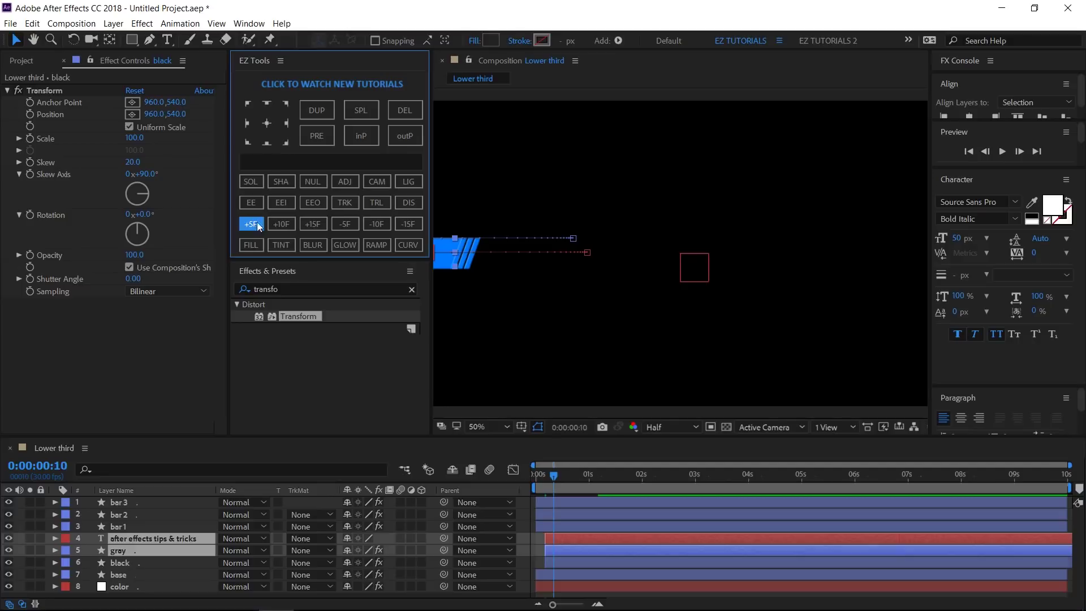
click(367, 138)
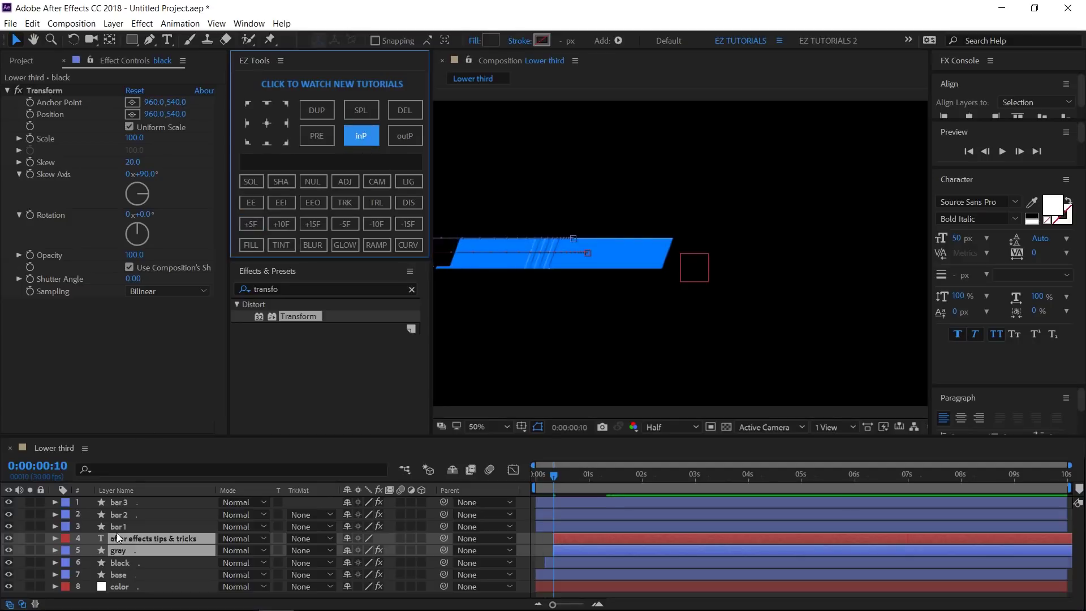
ctrl+click(115, 551)
click(248, 224)
click(361, 136)
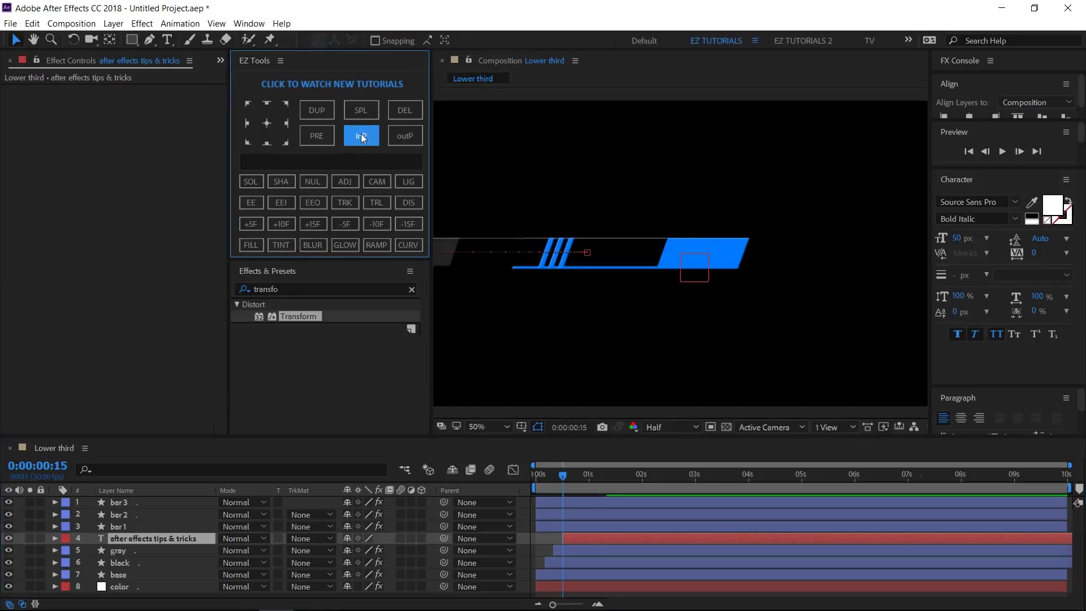
- Shift the bar 1, bar 2 and bar 3 layers so that they start at frame 25
click(123, 527)
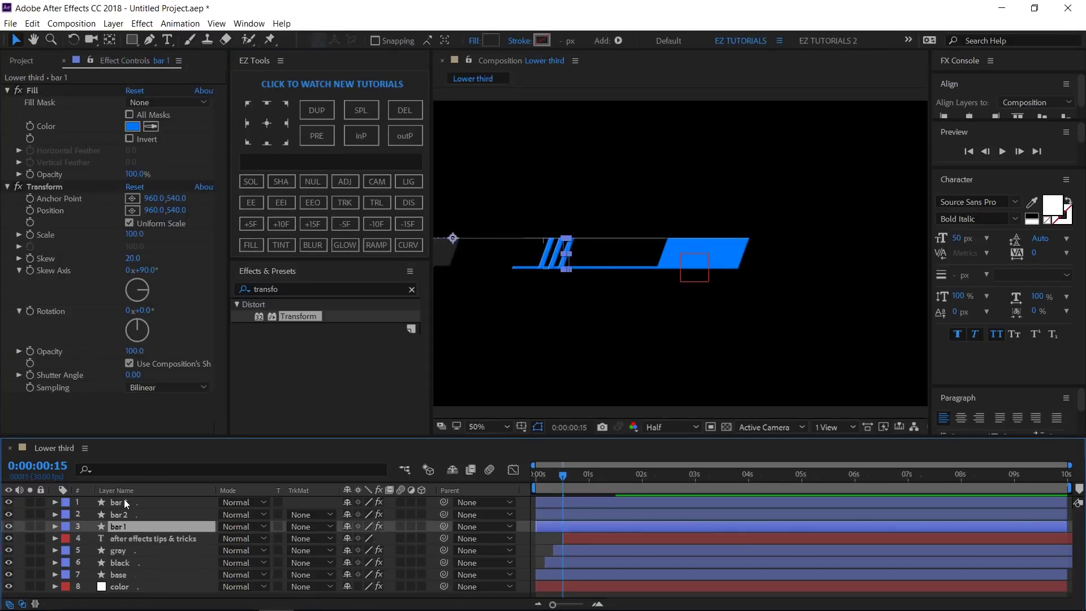
ctrl+click(126, 503)
ctrl+click(121, 515)
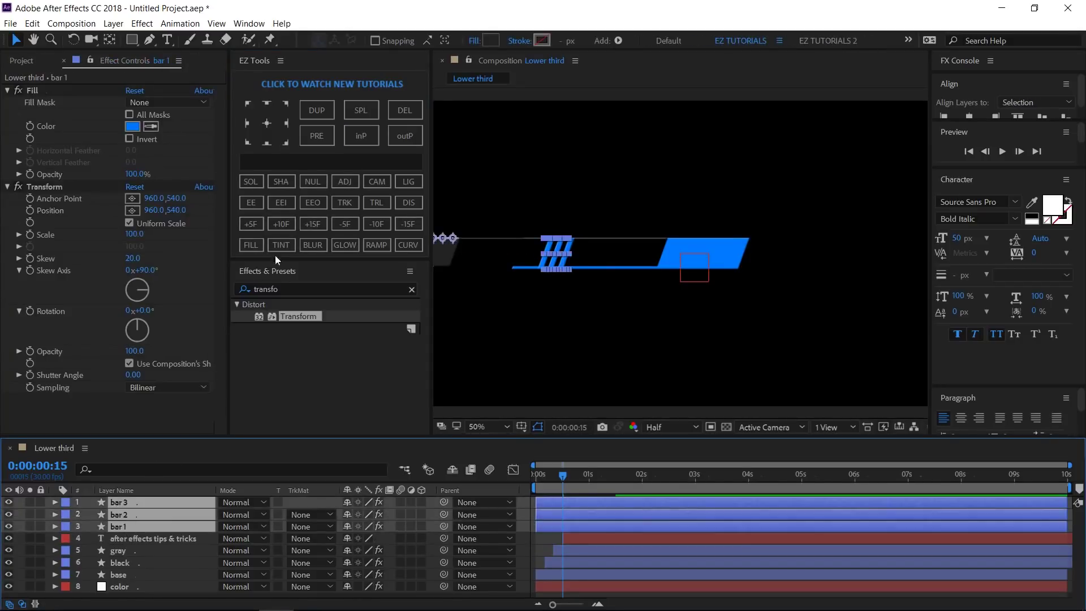
click(281, 224)
click(368, 135)
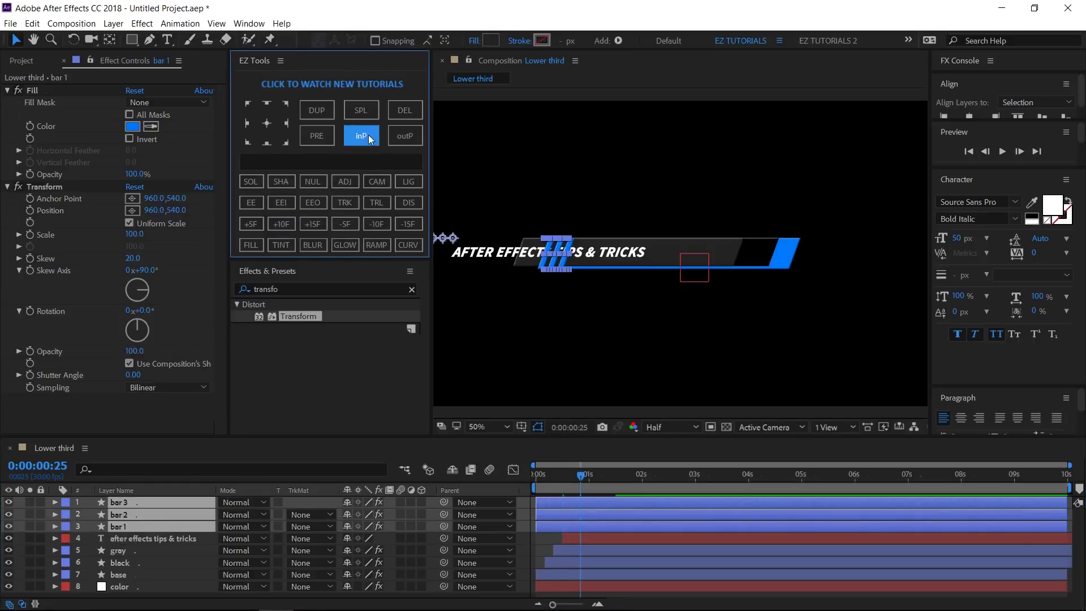
- Shift bar 2 to start at 1 second and bar 3 at 1:05, and preview the staggered intro
ctrl+click(129, 527)
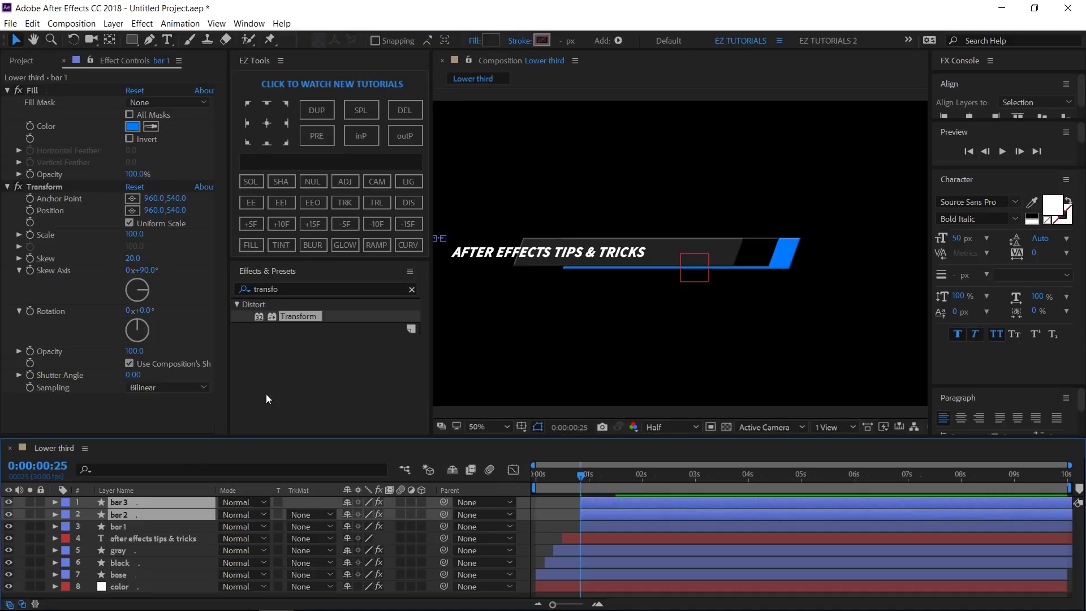
click(250, 225)
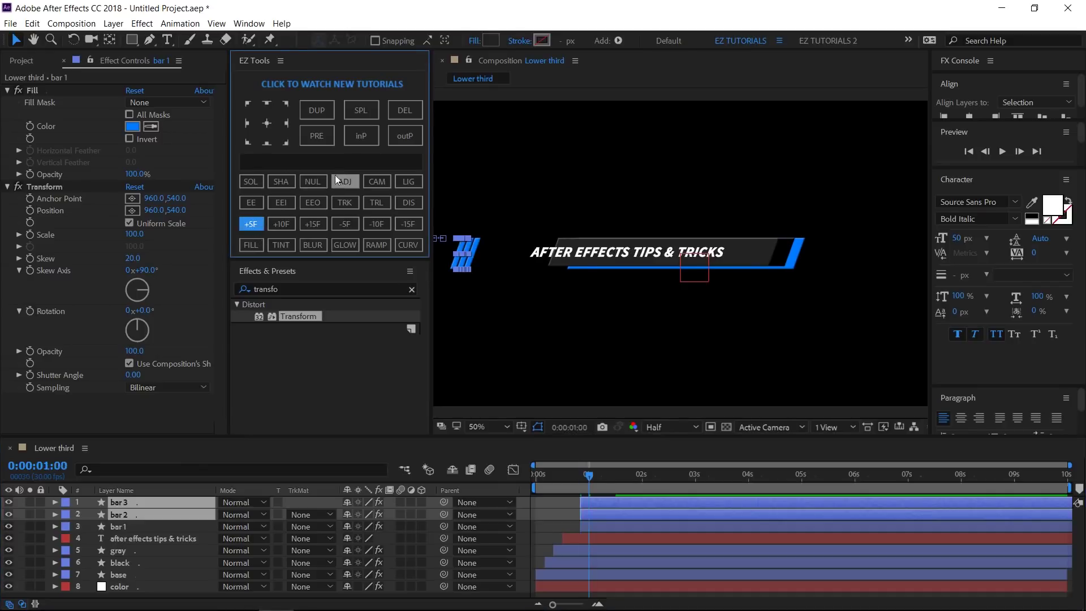
click(360, 137)
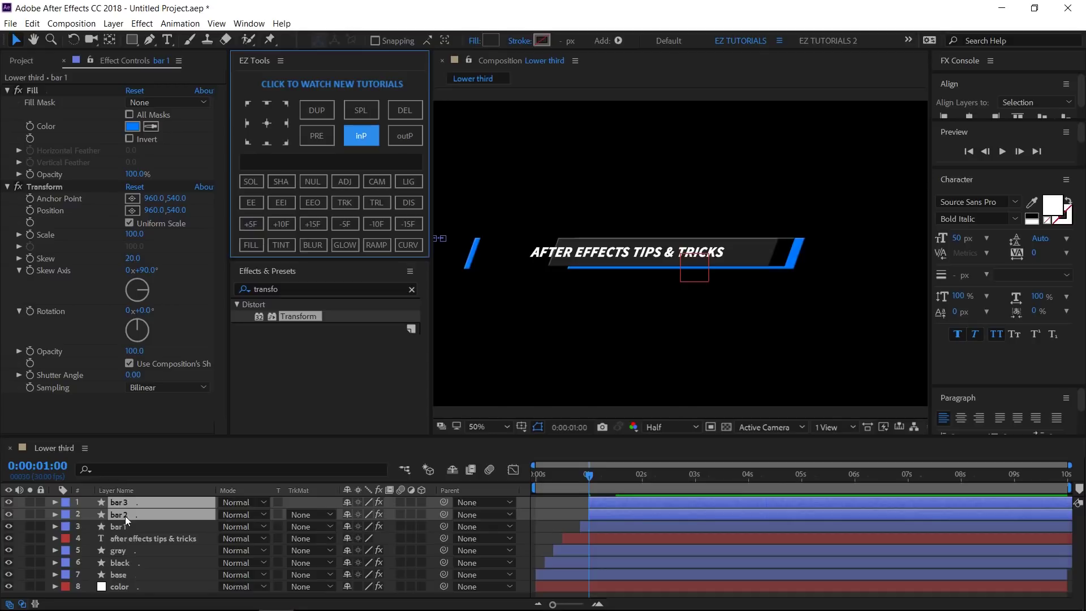
ctrl+click(124, 516)
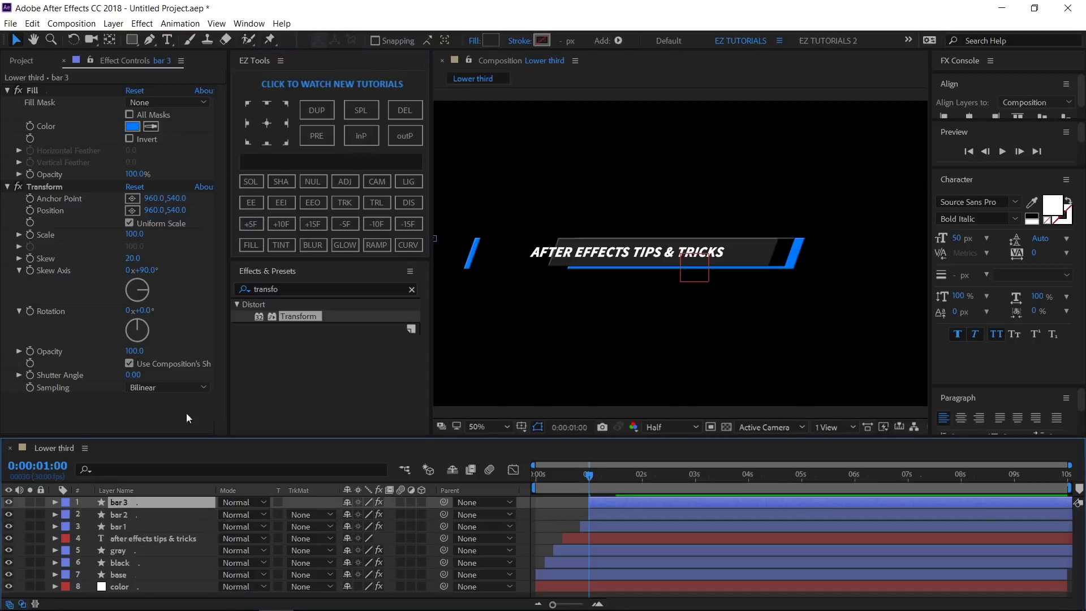
click(262, 223)
click(362, 135)
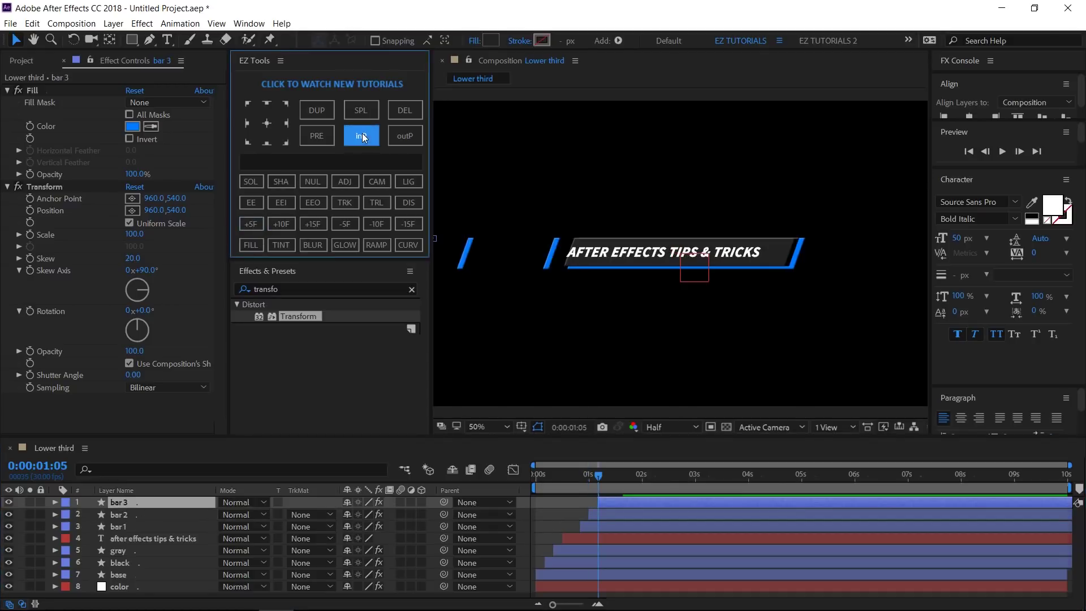
click(592, 478)
drag(590, 477, 484, 509)
key(space)
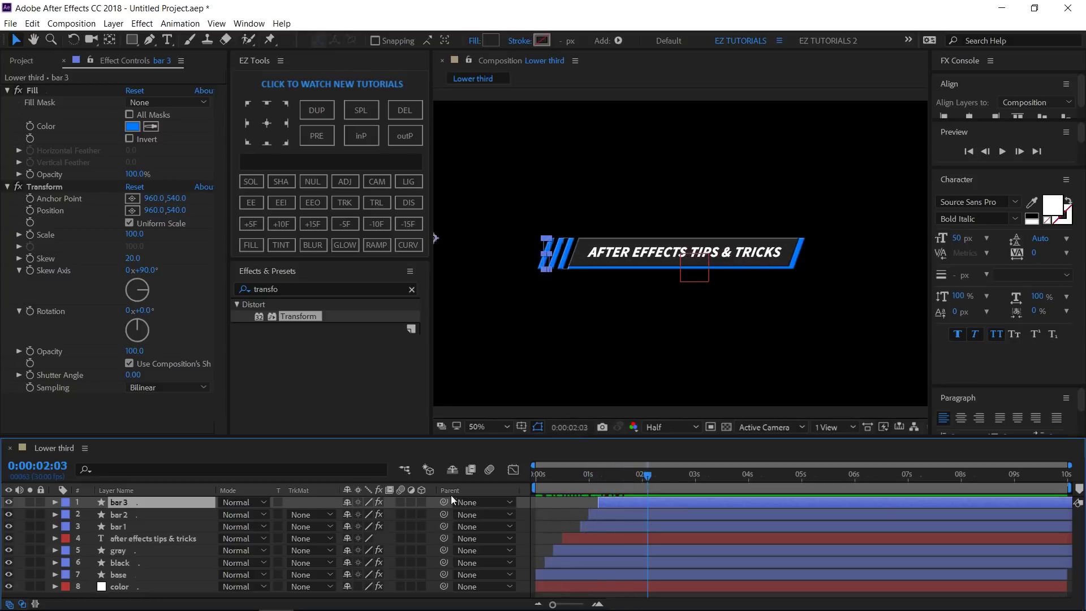
- Reveal the keyframes of all layers from bar 3 to base and duplicate bar 3's two Position keyframes at 8:10
click(38, 466)
text(8:)
text(10)
key(Return)
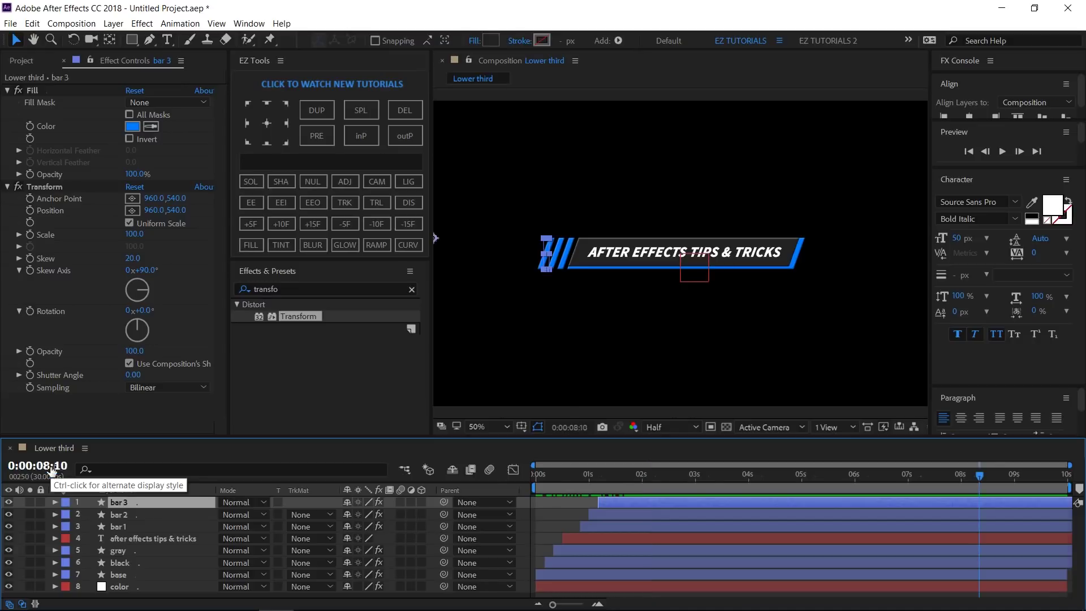
shift+click(126, 575)
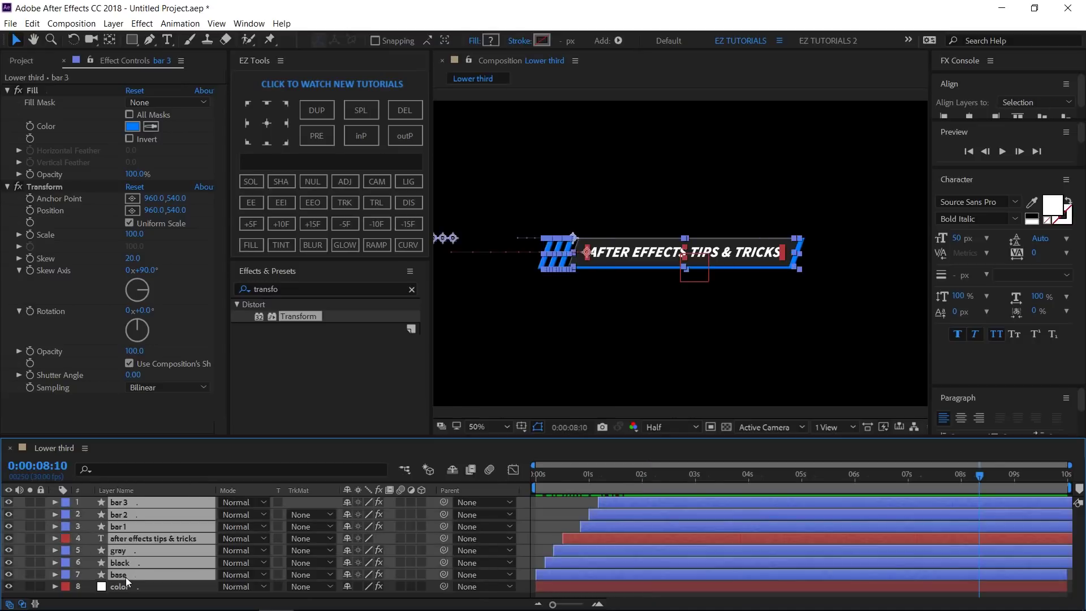
key(u)
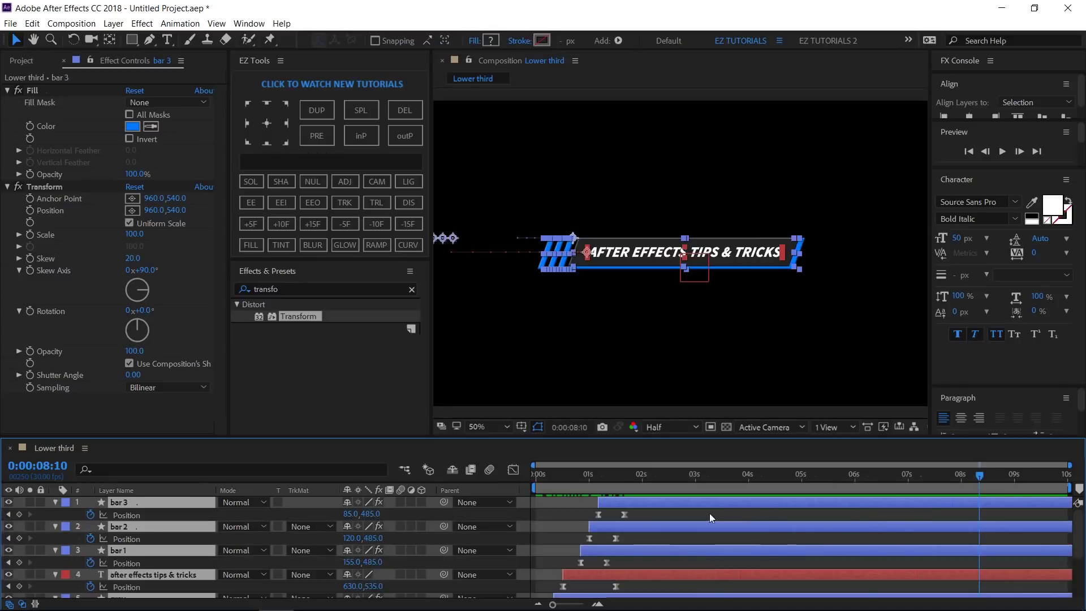
click(646, 513)
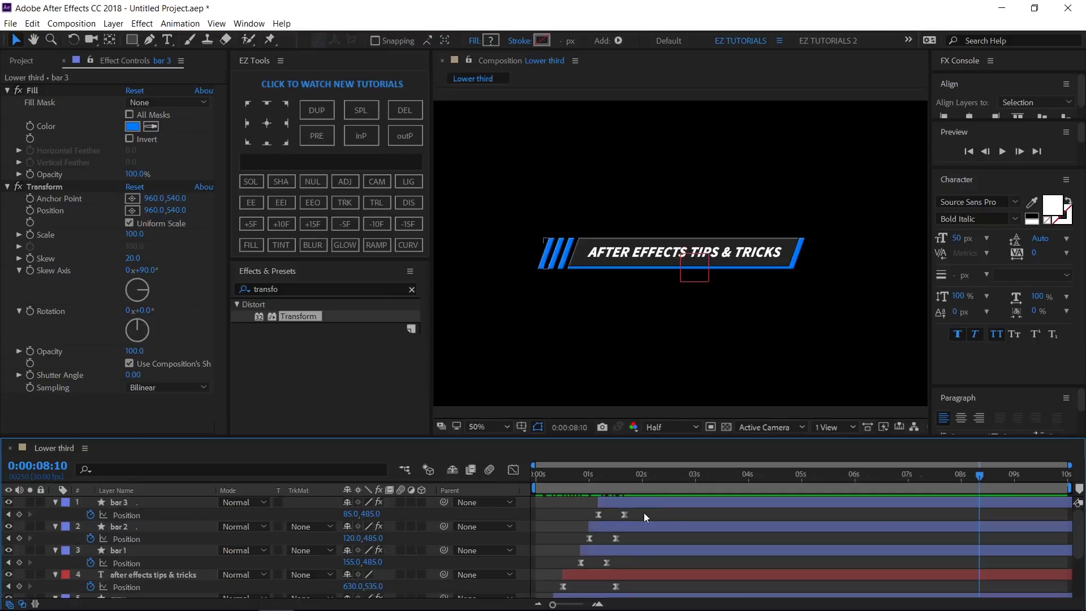
drag(644, 513, 579, 522)
key(ctrl+v)
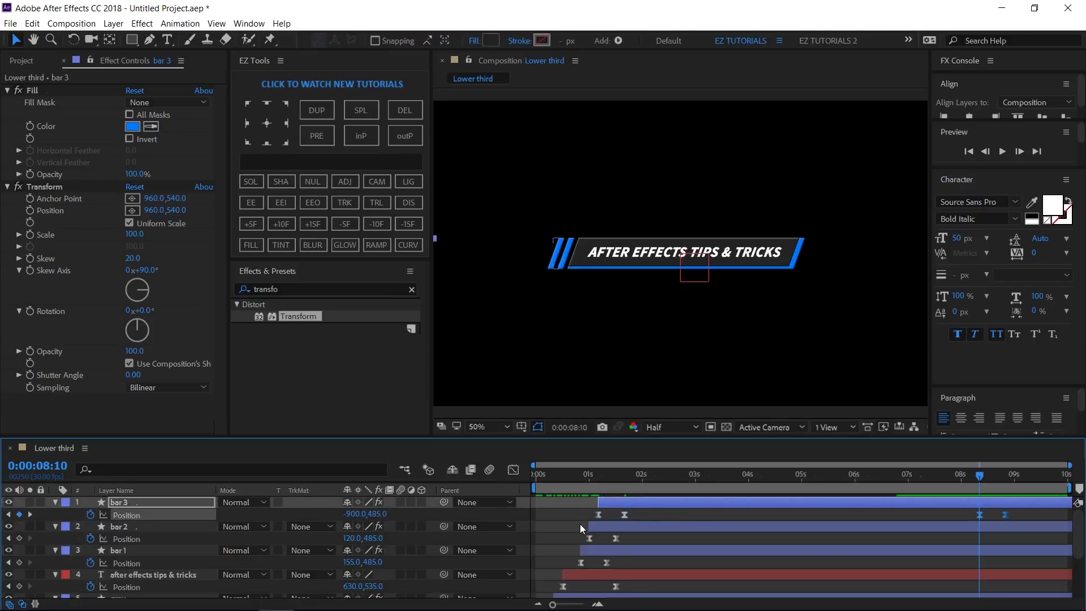
- Duplicate the intro Position keyframes of bar 2 at 8:15 and those of bar 1 at 8:20
click(250, 225)
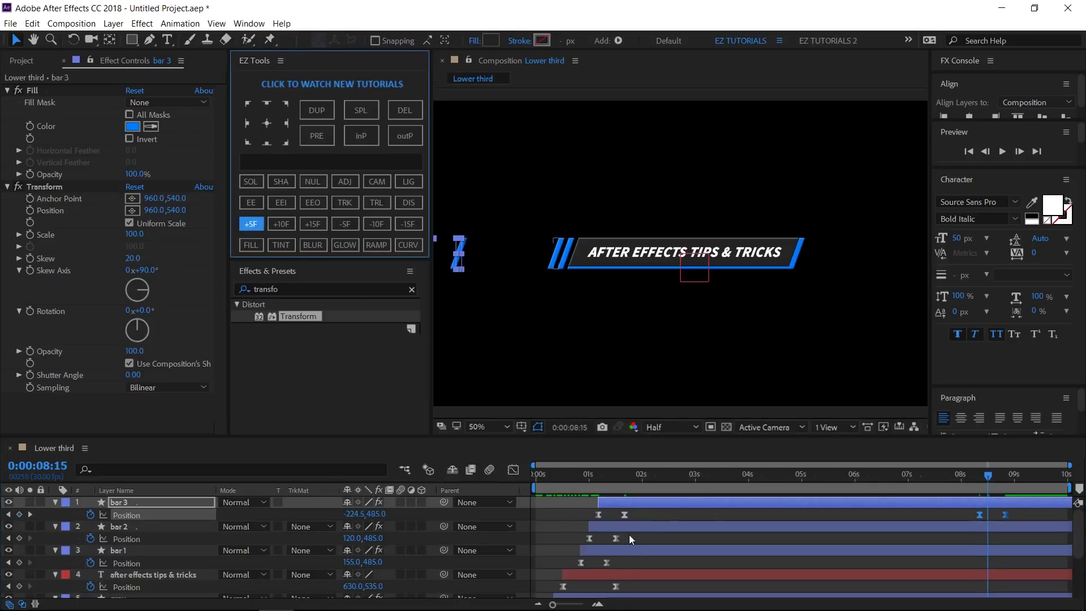
drag(629, 535, 581, 542)
key(ctrl+v)
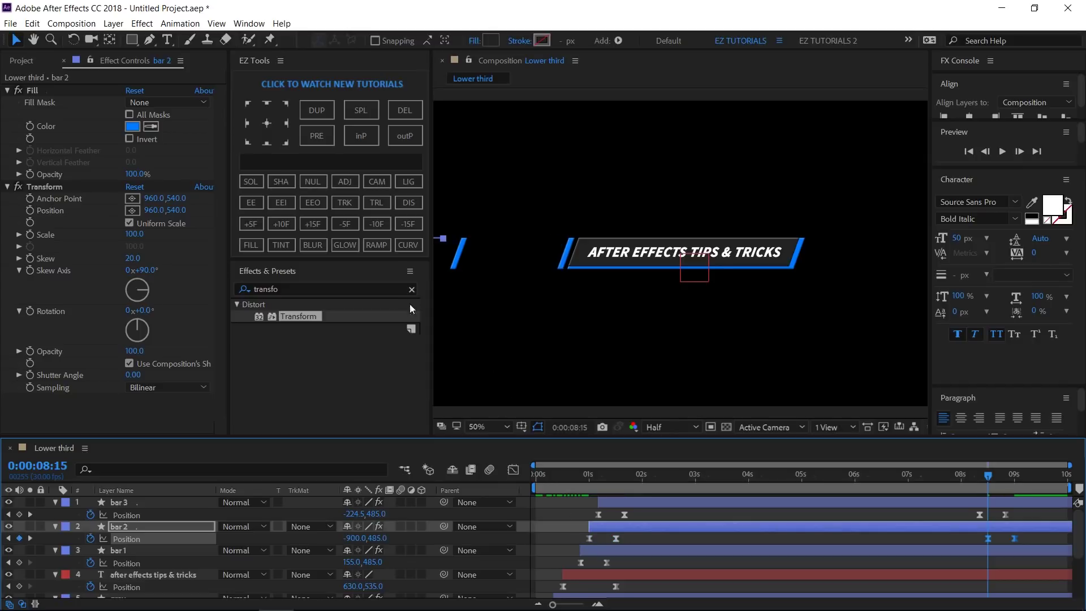
click(250, 221)
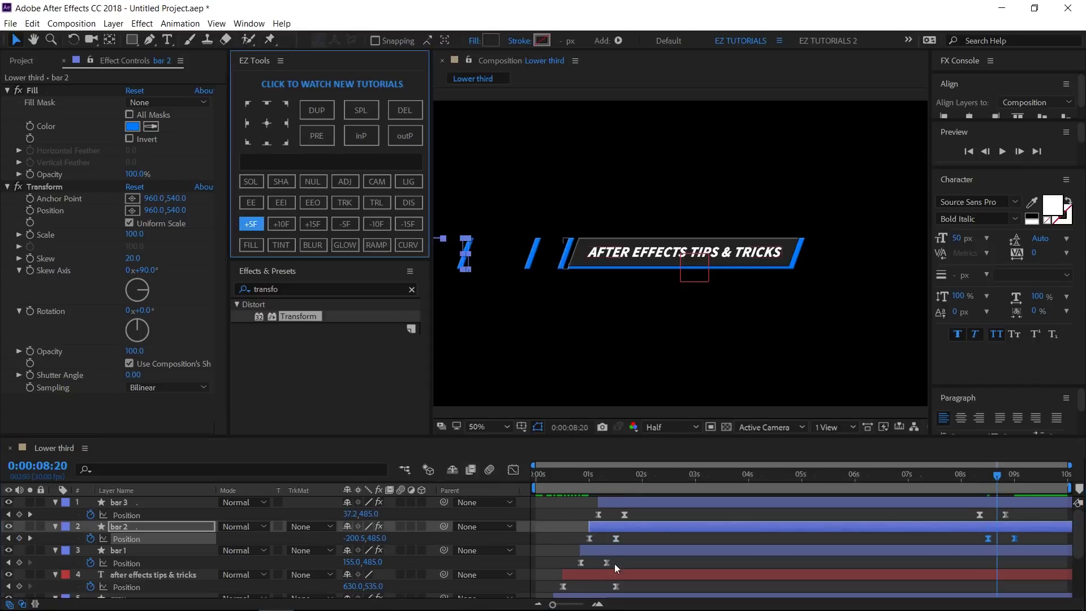
drag(610, 570, 572, 568)
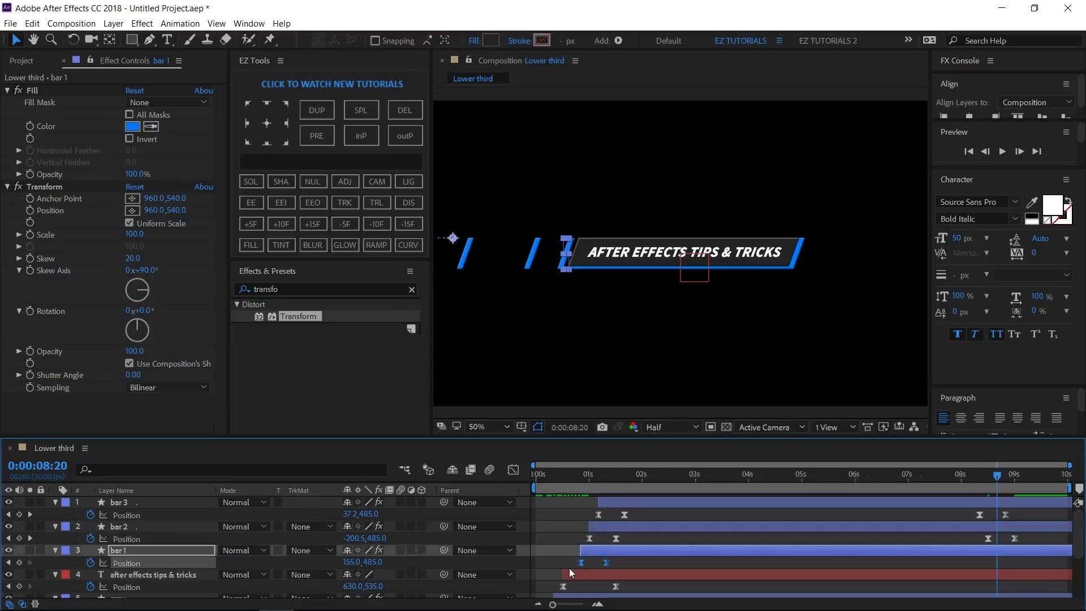
key(ctrl+c)
key(ctrl+v)
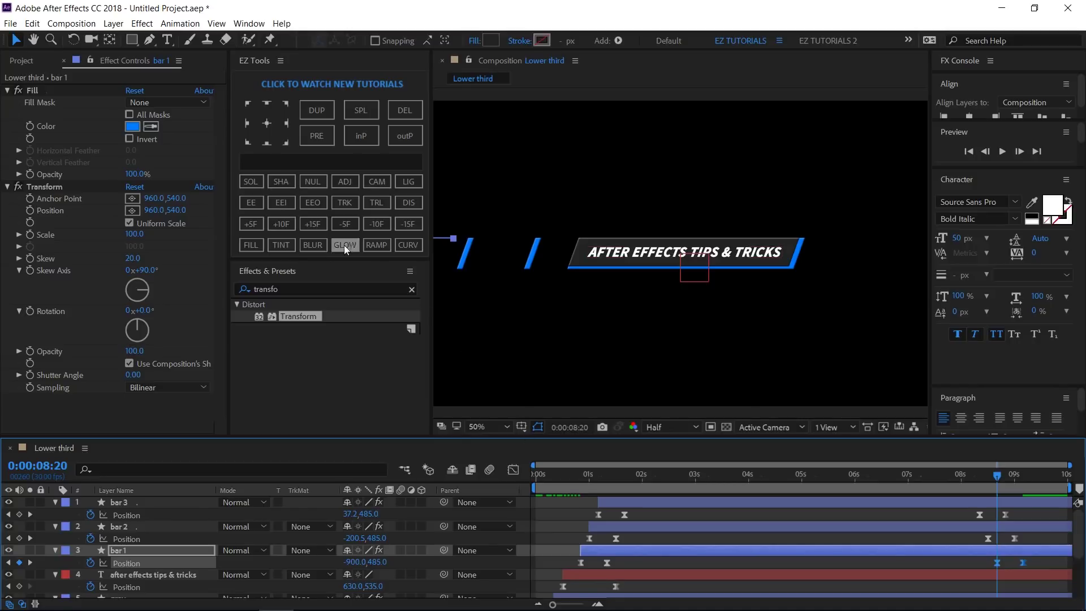
- Duplicate the intro Position keyframes of the title text at 8:15 and those of the gray layer at 8:20
click(348, 226)
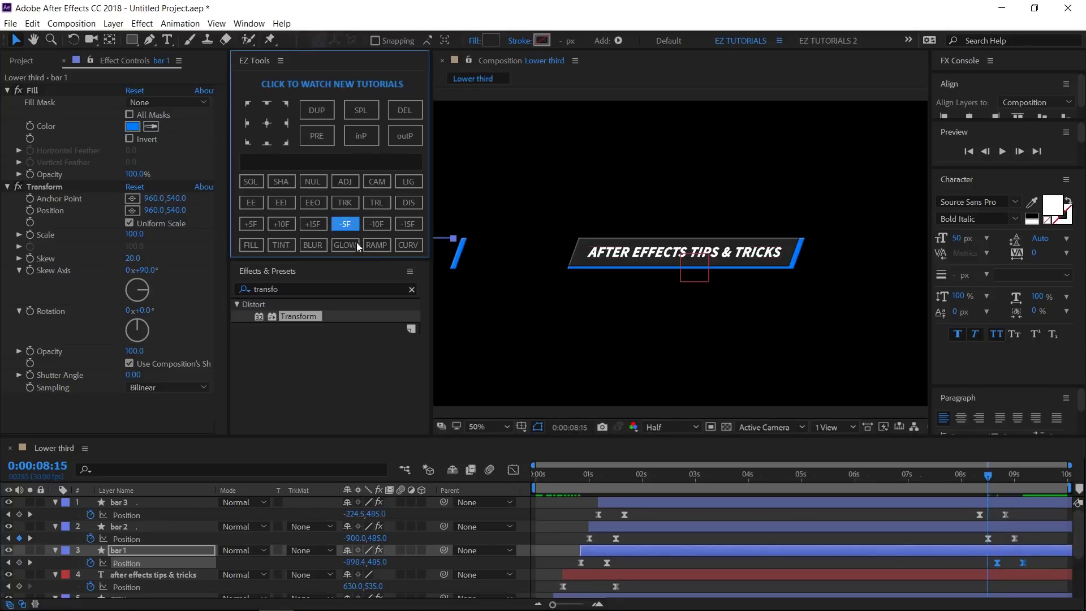
drag(627, 585, 551, 603)
key(ctrl+c)
key(ctrl+v)
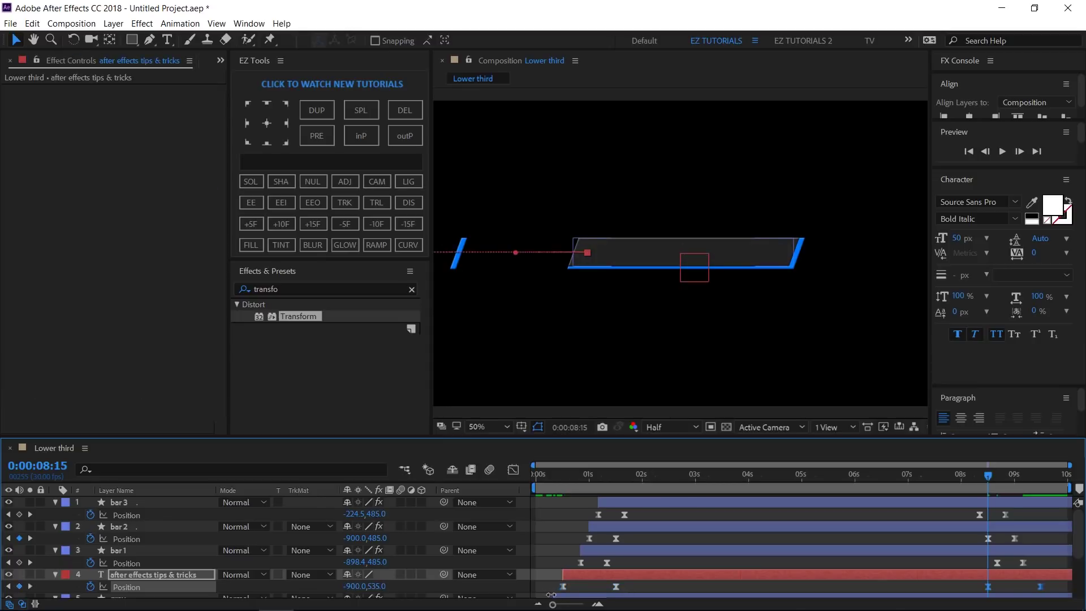
scroll(687, 539, down, 3)
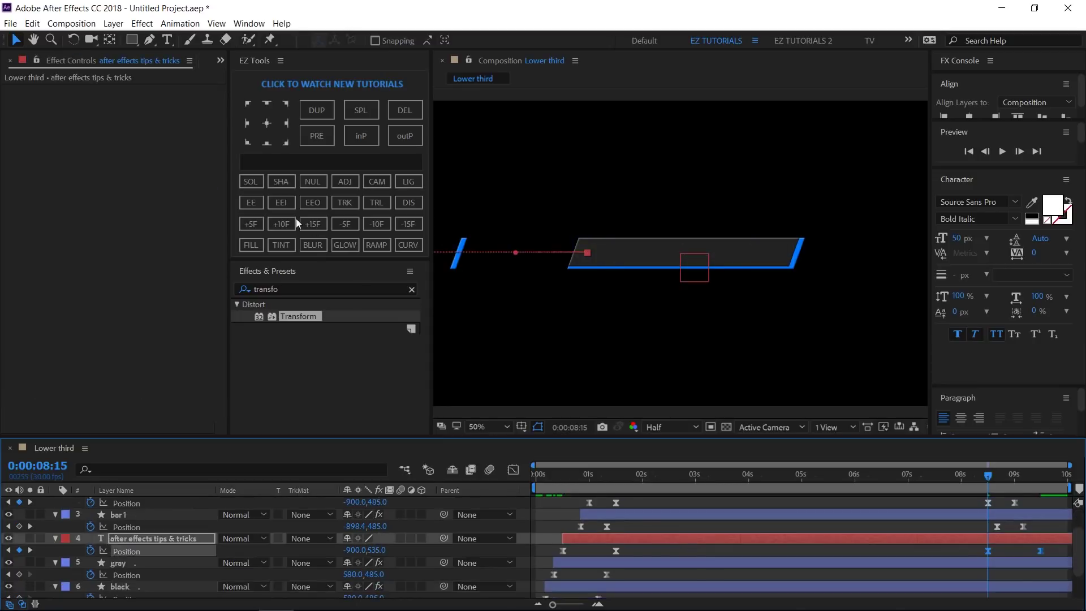
click(250, 224)
drag(628, 572, 536, 582)
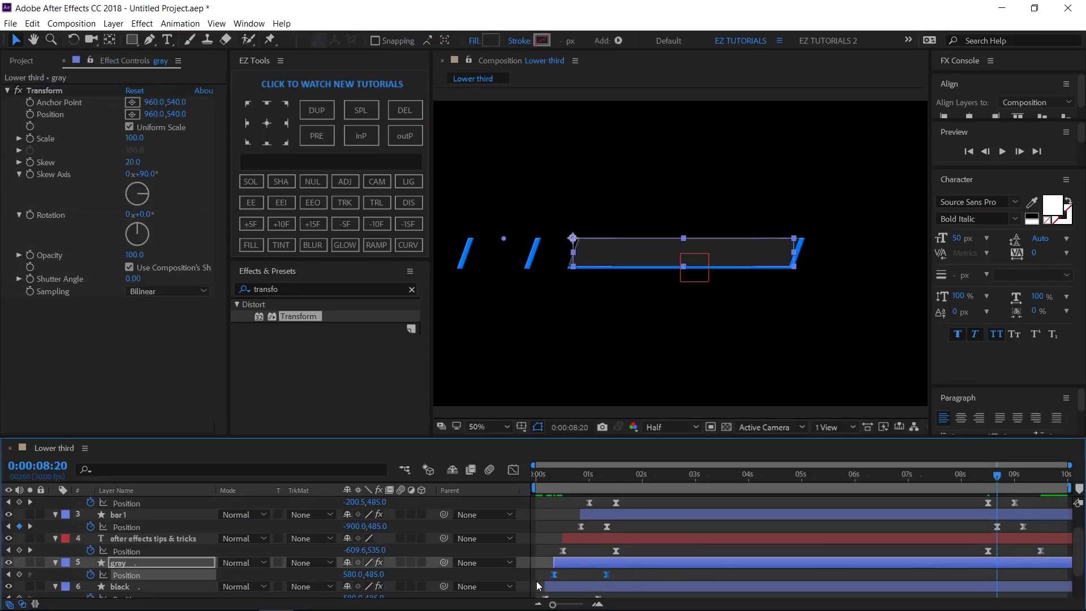
key(ctrl+v)
- Duplicate the intro Position keyframes of the black layer at 8:25 and those of the base layer at 9:00
scroll(623, 575, down, 2)
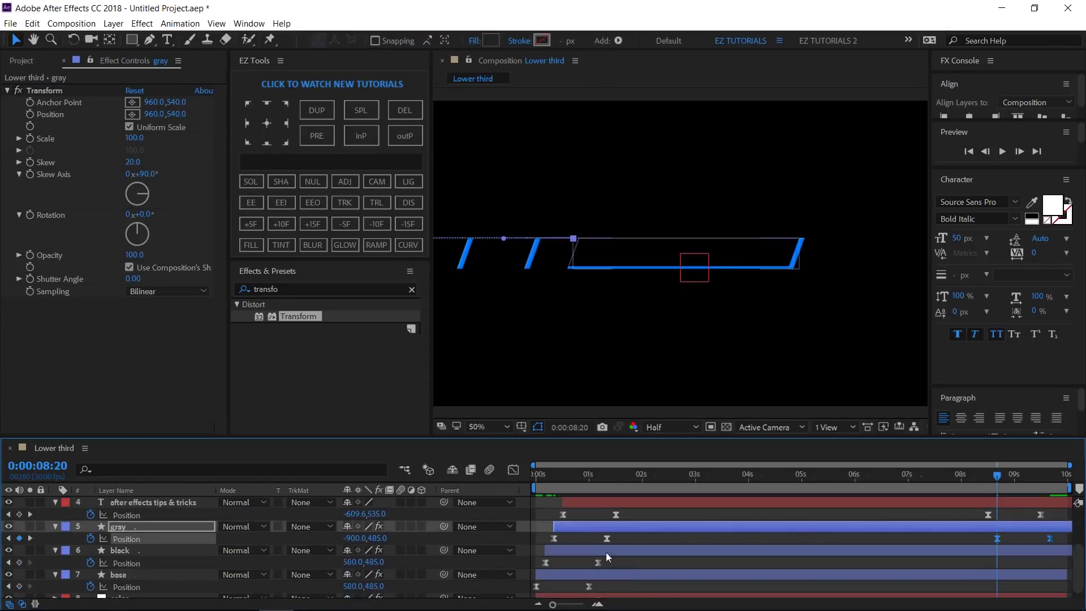
click(253, 224)
drag(607, 559, 535, 566)
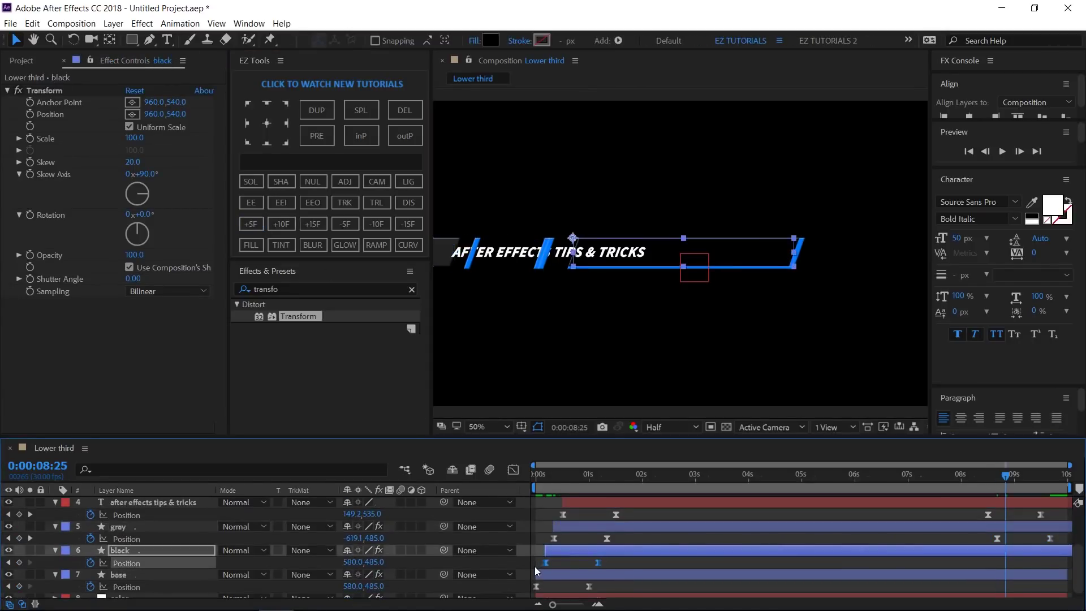
key(ctrl+v)
click(252, 225)
scroll(602, 568, down, 1)
drag(602, 572, 535, 583)
key(ctrl+v)
- Time-reverse the duplicated end Position keyframes of all layers from bar 3 to base, and go back to 7:20
scroll(866, 535, up, 3)
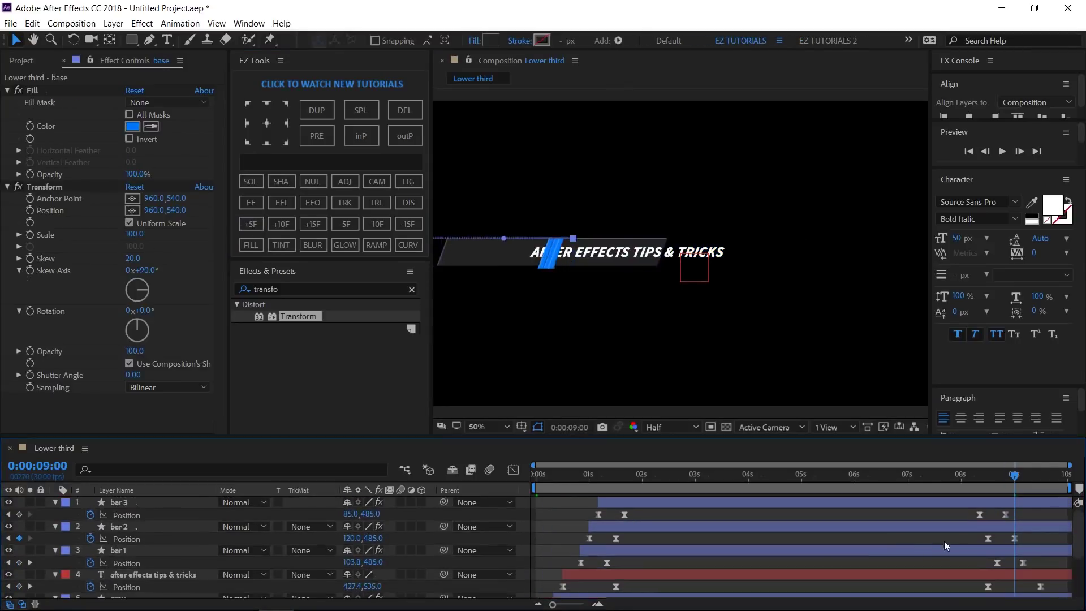
drag(968, 514, 1072, 599)
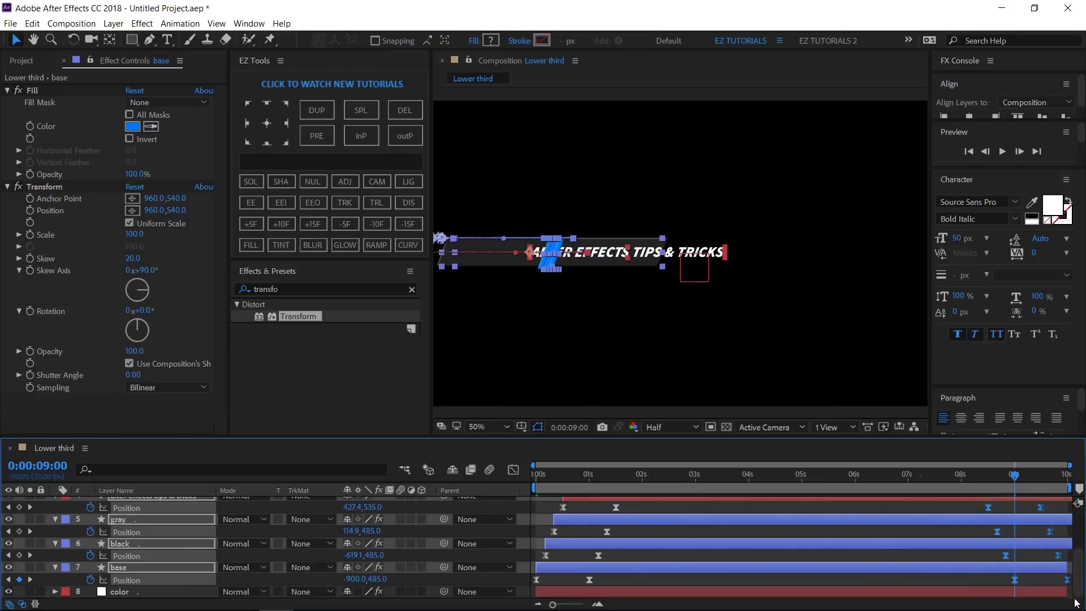
click(342, 205)
mouse_move(954, 478)
mouse_down()
mouse_move(1063, 490)
mouse_move(942, 491)
mouse_up()
- Collapse all layers and enable motion blur on every layer and for the composition
key(ctrl+a)
scroll(168, 562, up, 4)
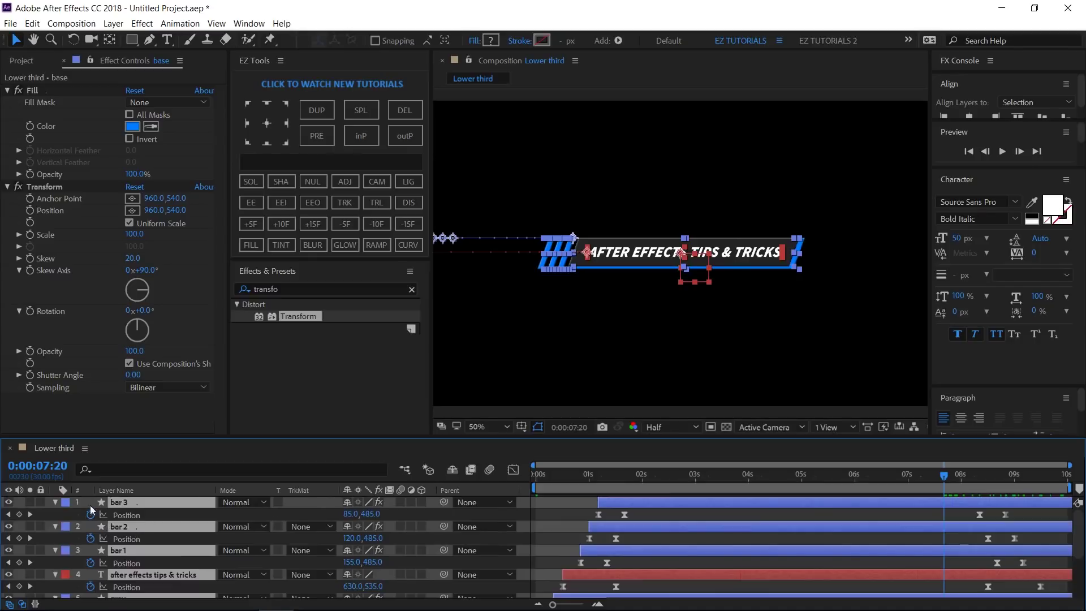
click(55, 501)
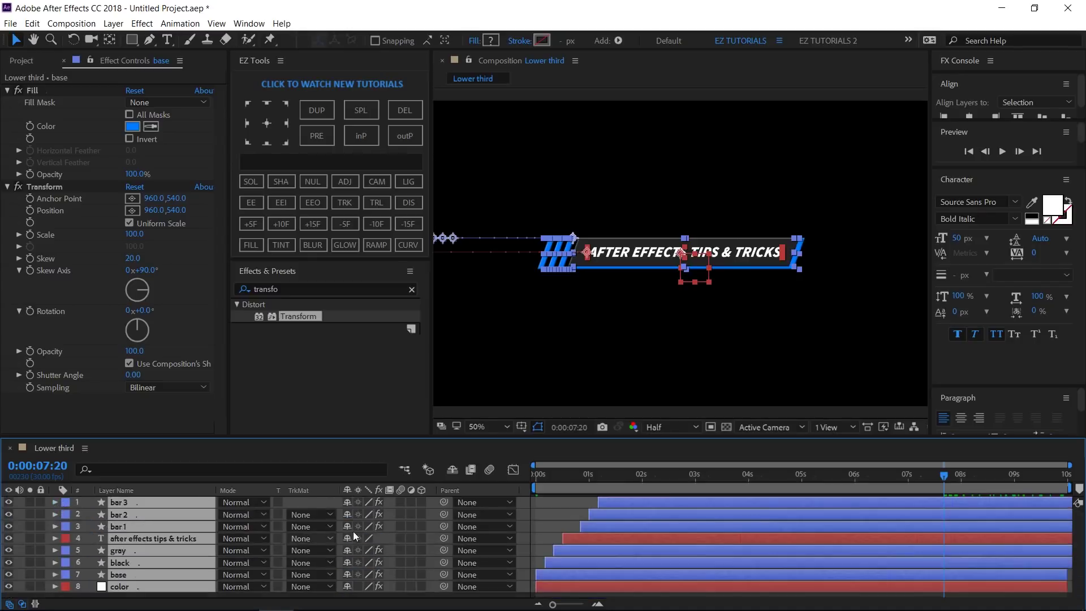
click(400, 502)
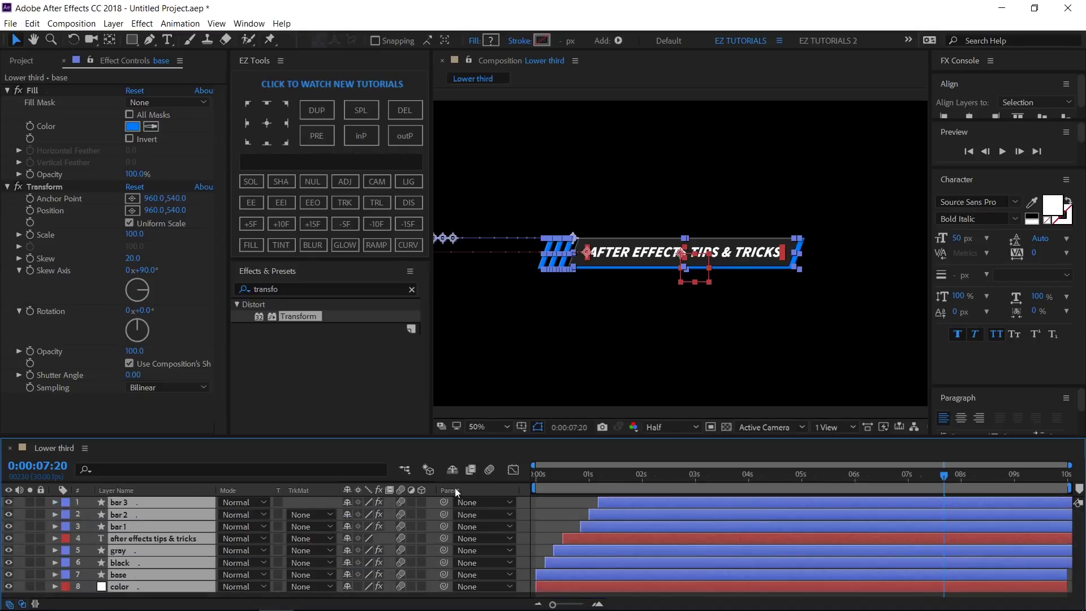
click(491, 468)
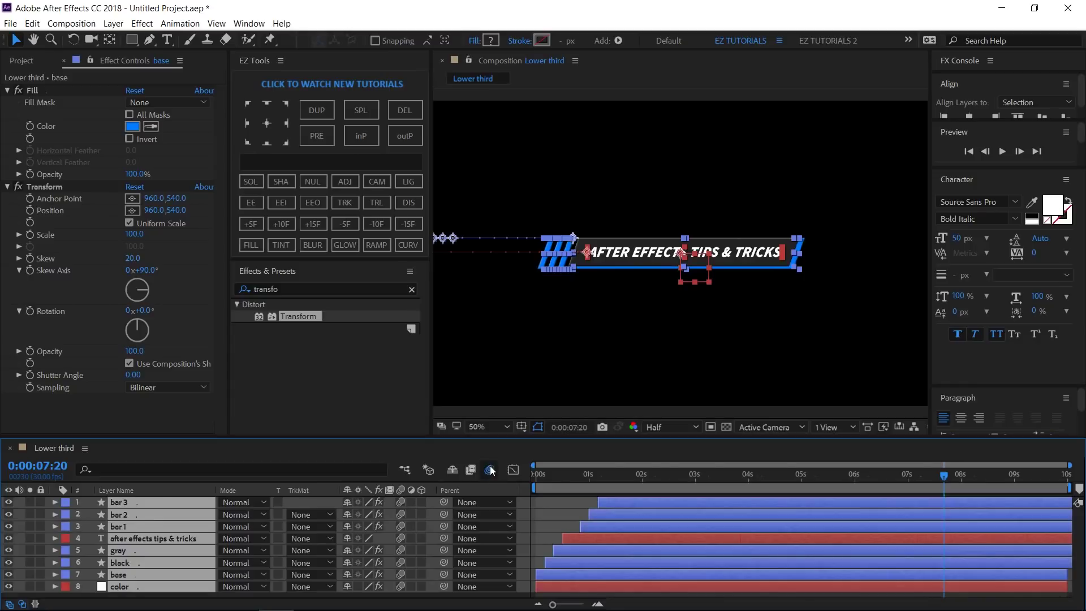
- Deselect all layers and create a new solid named "optical flare"
click(487, 354)
click(314, 161)
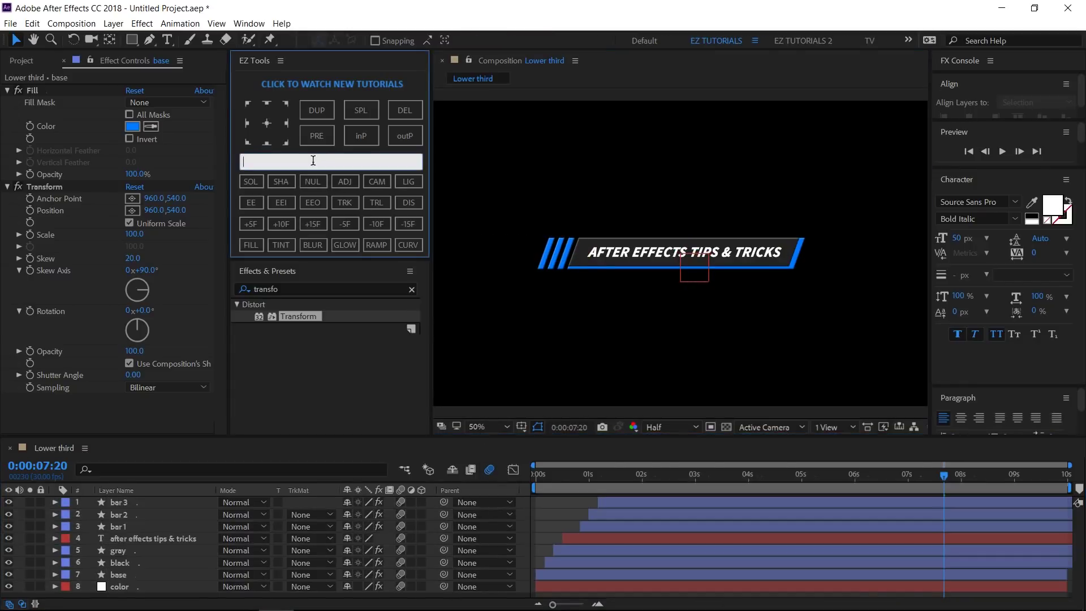
text(optical flare)
click(257, 180)
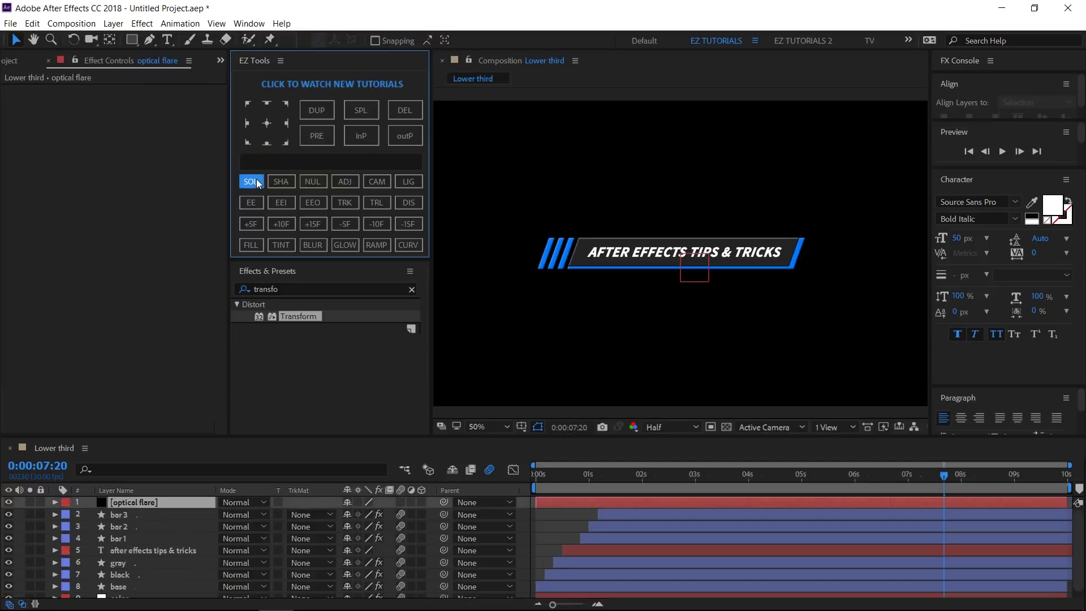
- Apply the Optical Flares effect to the optical flare solid and set its Render Mode to On Transparent
click(311, 289)
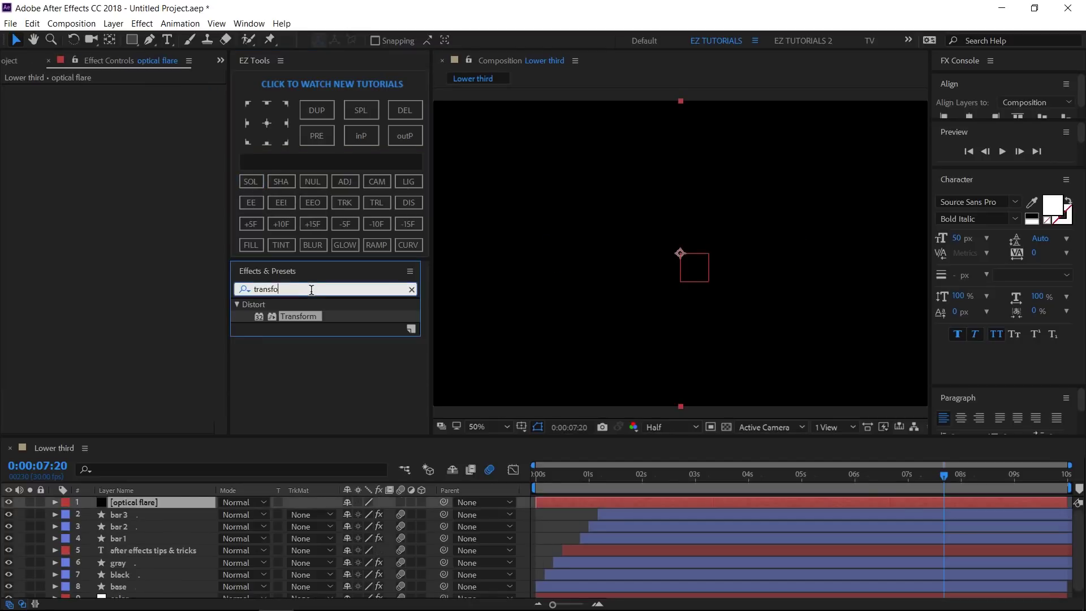
text(optical)
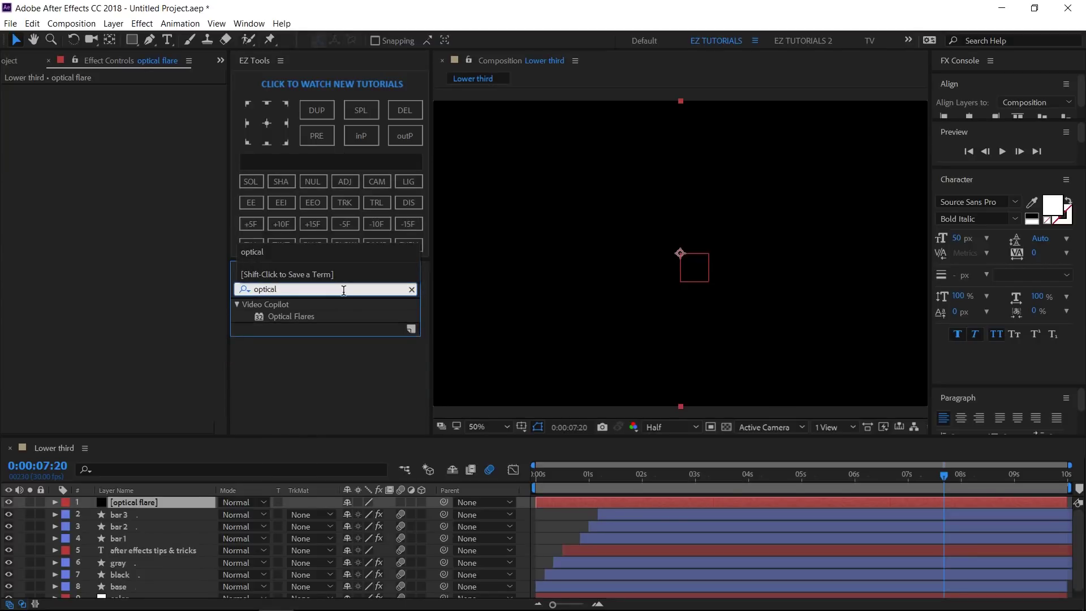
drag(304, 315, 154, 501)
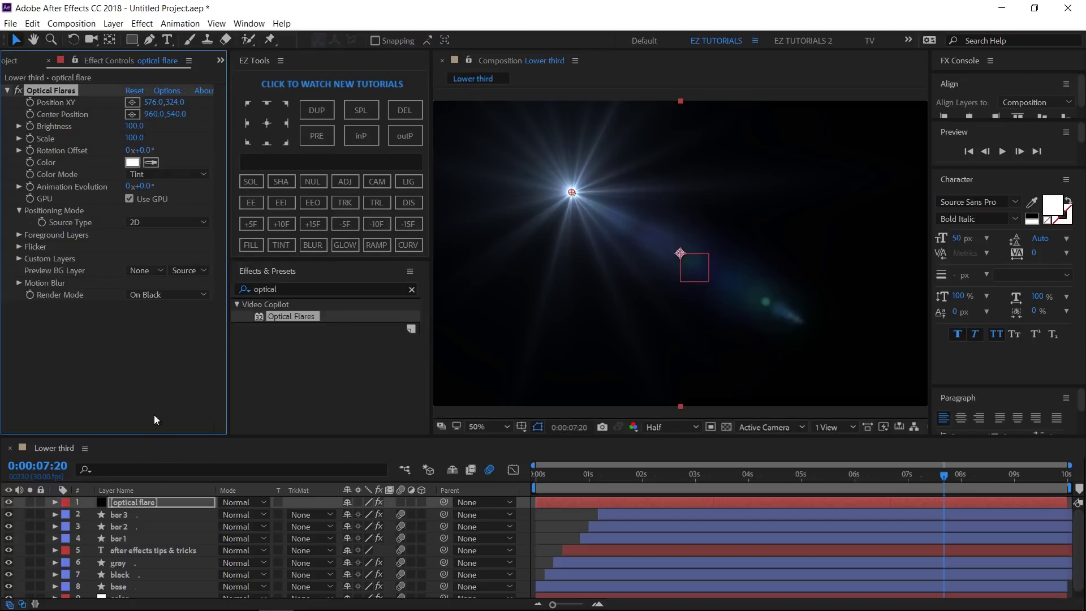
click(153, 296)
click(168, 327)
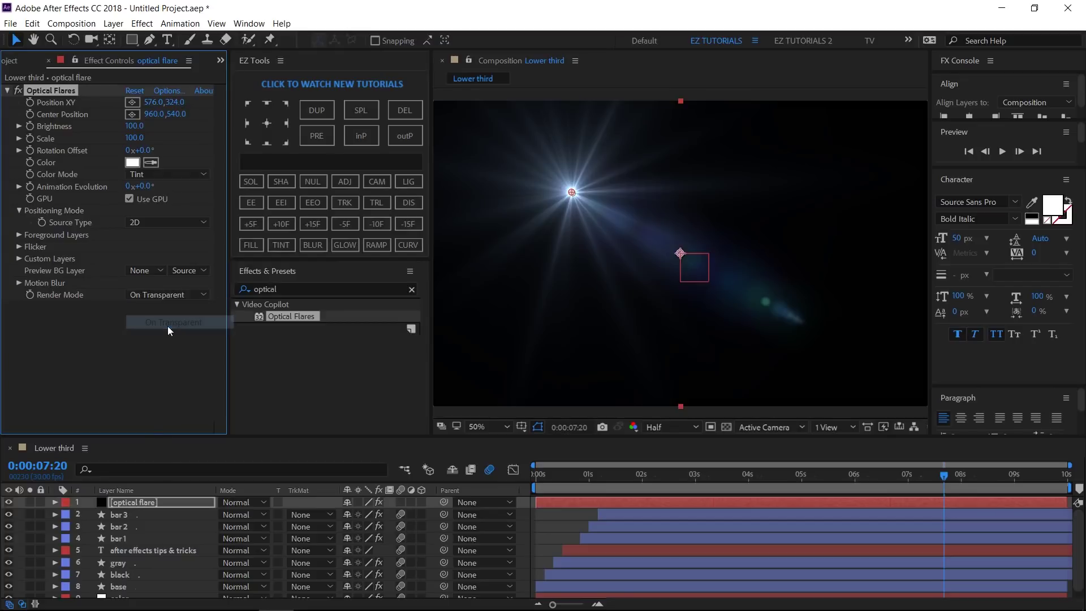
- At 5:12, draw an open three-point mask on the optical flare layer along the base's right slanted edge and lower edge to mid-length
click(824, 480)
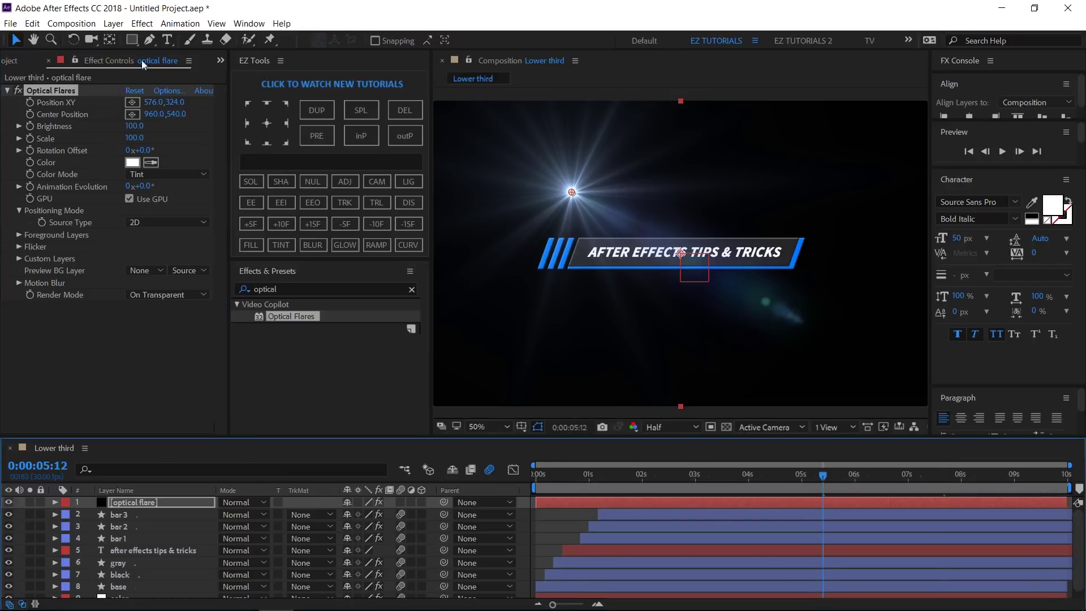
click(150, 39)
key(slash)
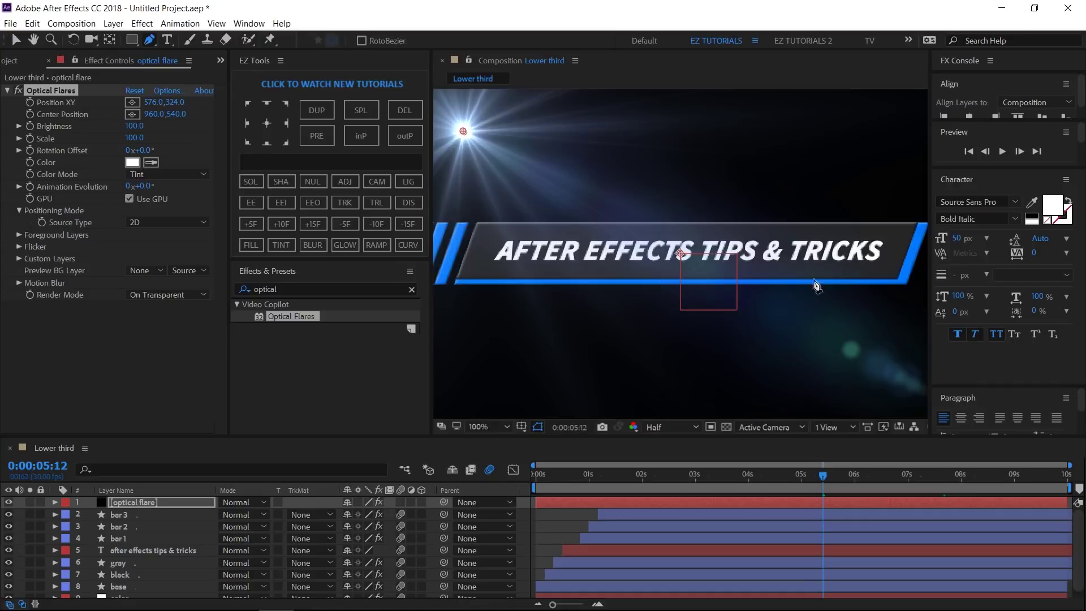
click(919, 224)
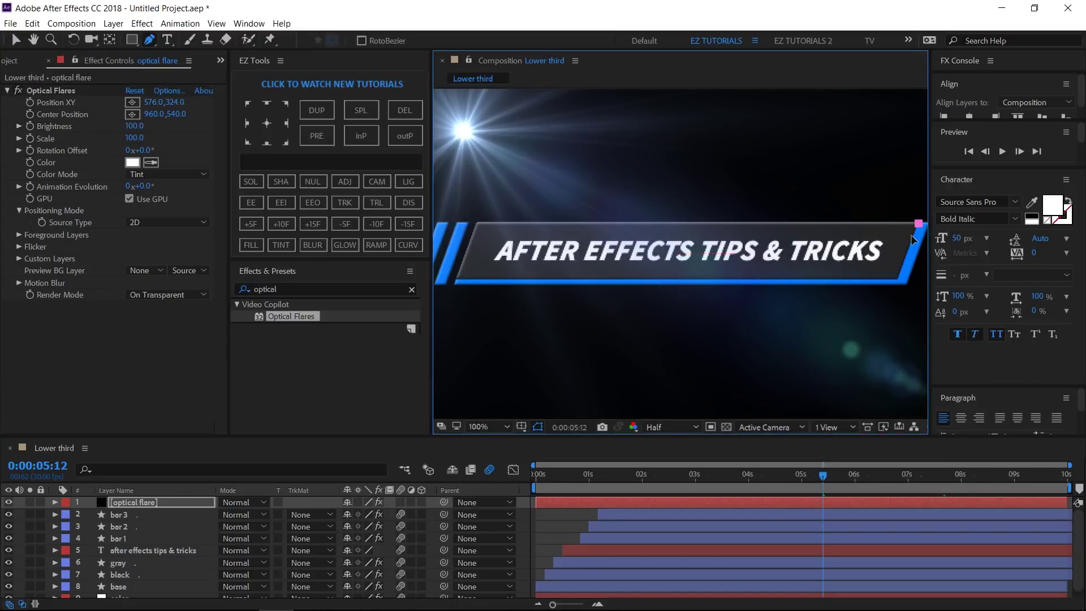
click(898, 279)
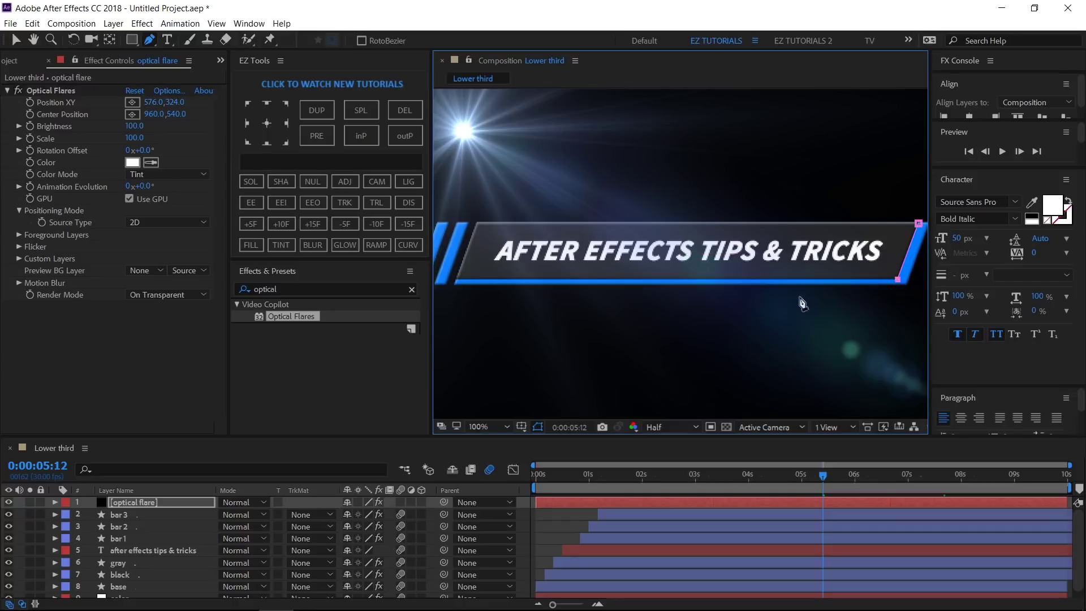
click(642, 279)
click(13, 39)
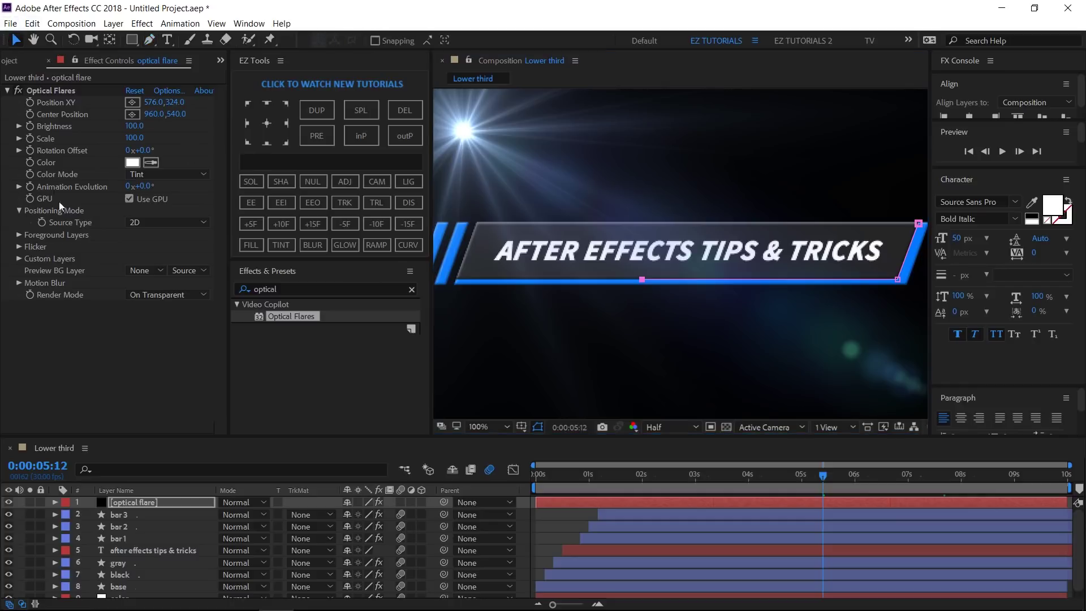
- Set the flare's positioning Source Type to Mask and choose Mask 1 as its mask
click(146, 222)
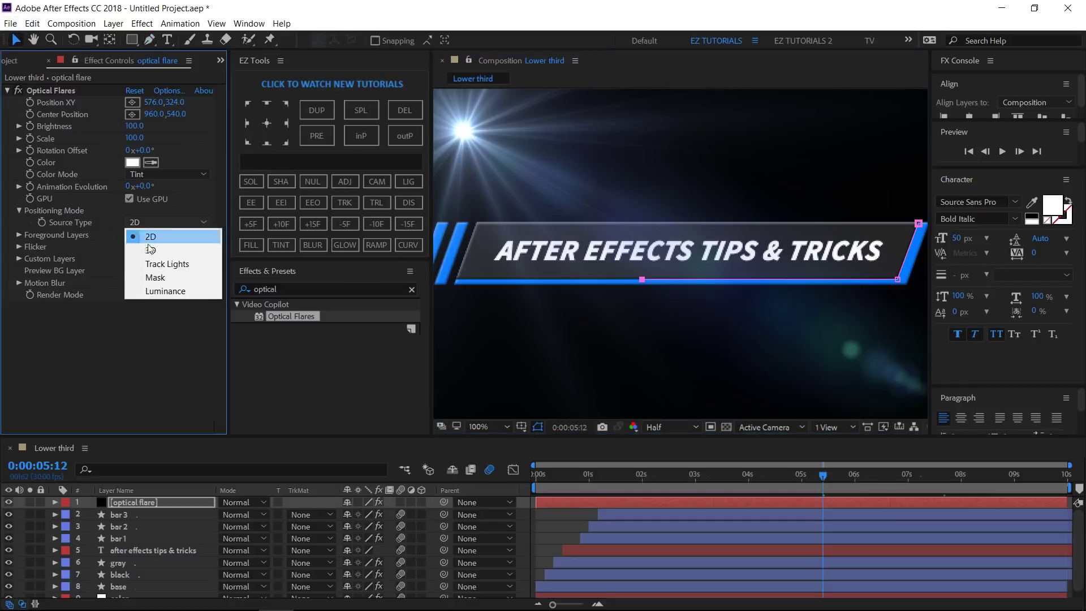
click(157, 277)
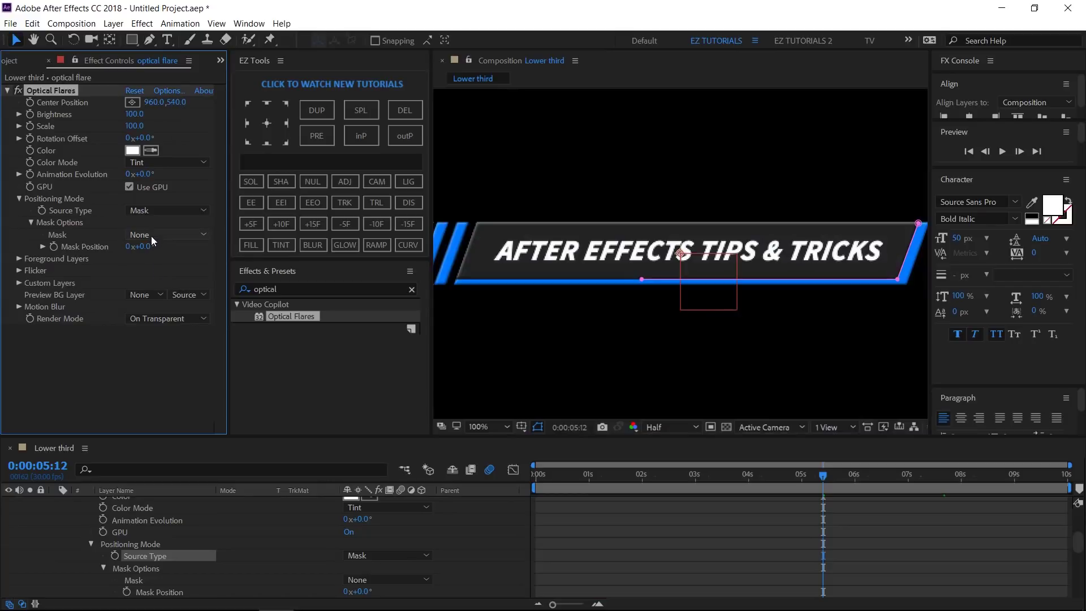
click(151, 235)
click(154, 266)
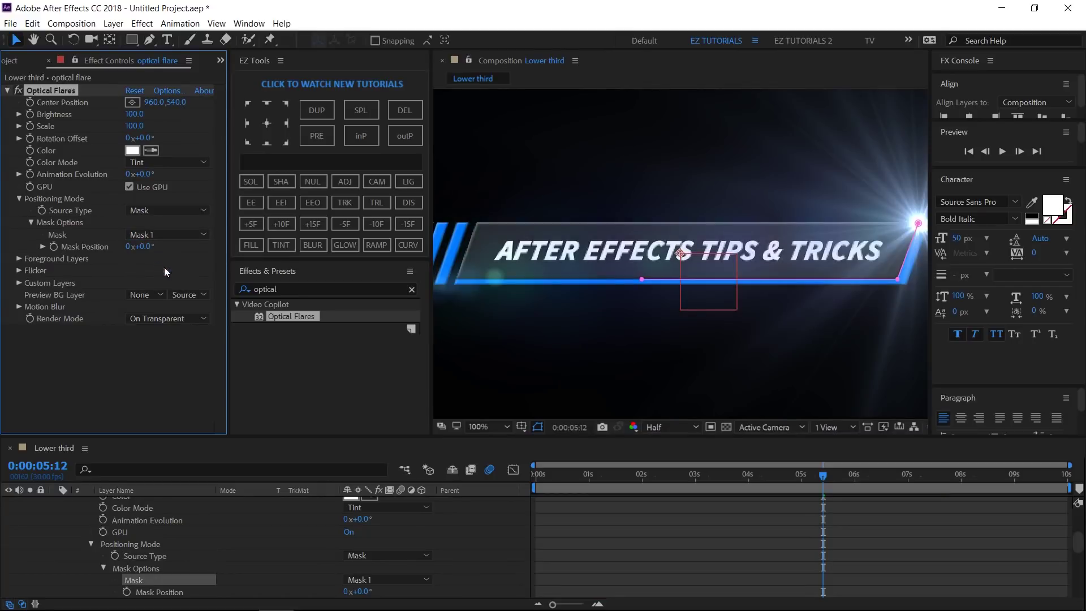
- Link the flare's Color by expression to the Color Control on the color layer, locking that layer's effect controls while linking
click(497, 426)
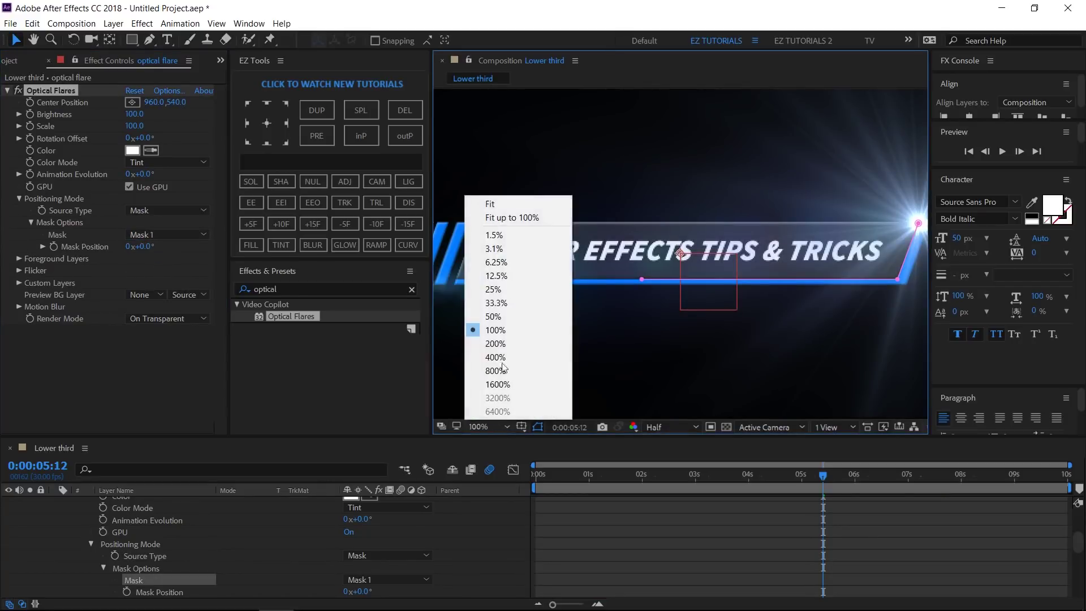
click(496, 204)
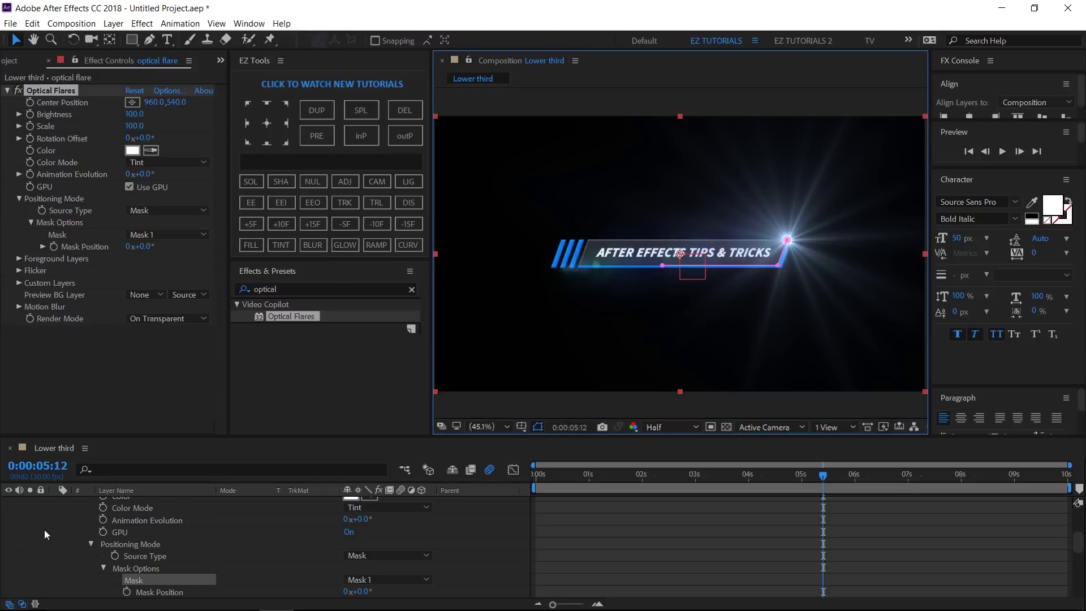
scroll(70, 547, down, 5)
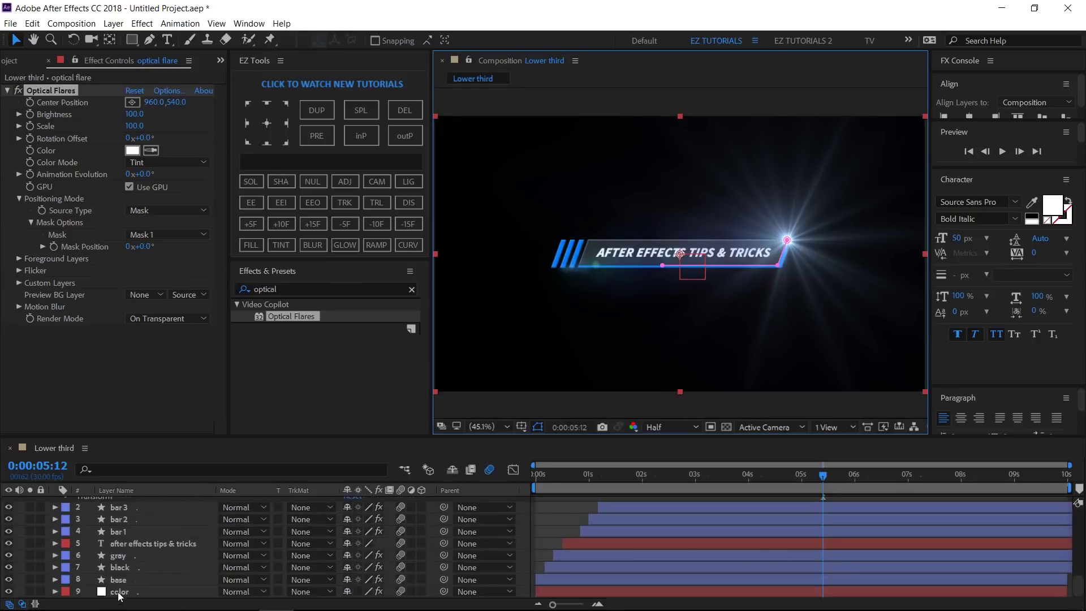
click(119, 591)
click(90, 60)
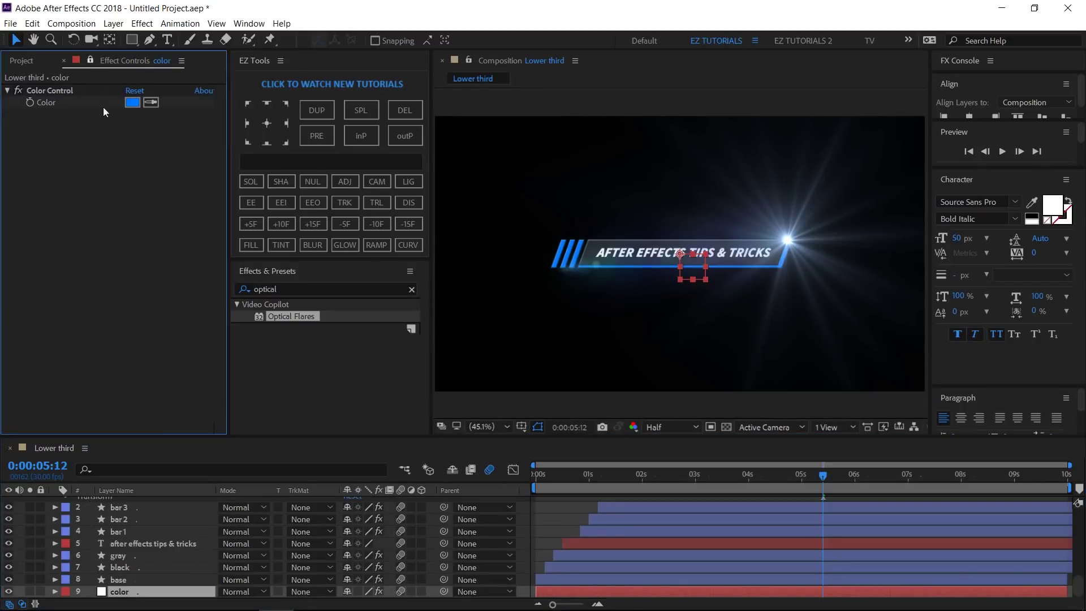
scroll(133, 532, up, 5)
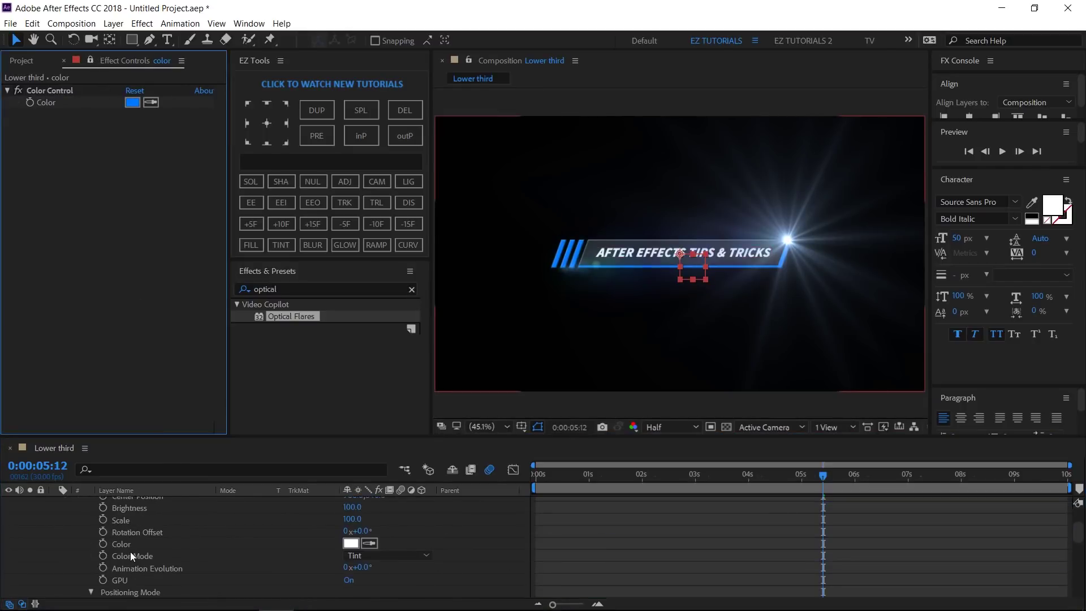
alt+click(104, 544)
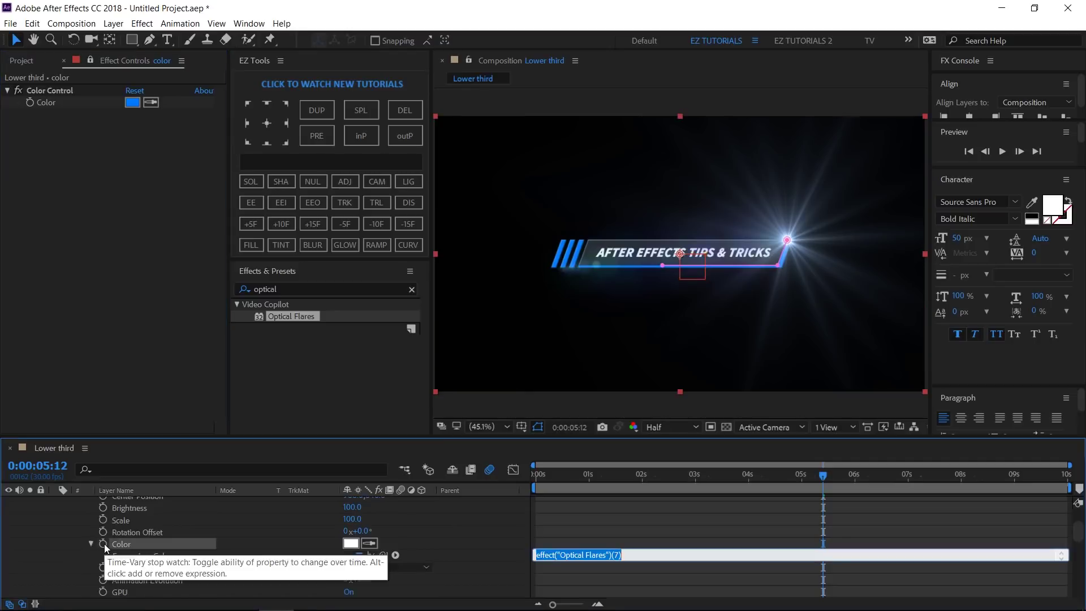
drag(383, 555, 50, 99)
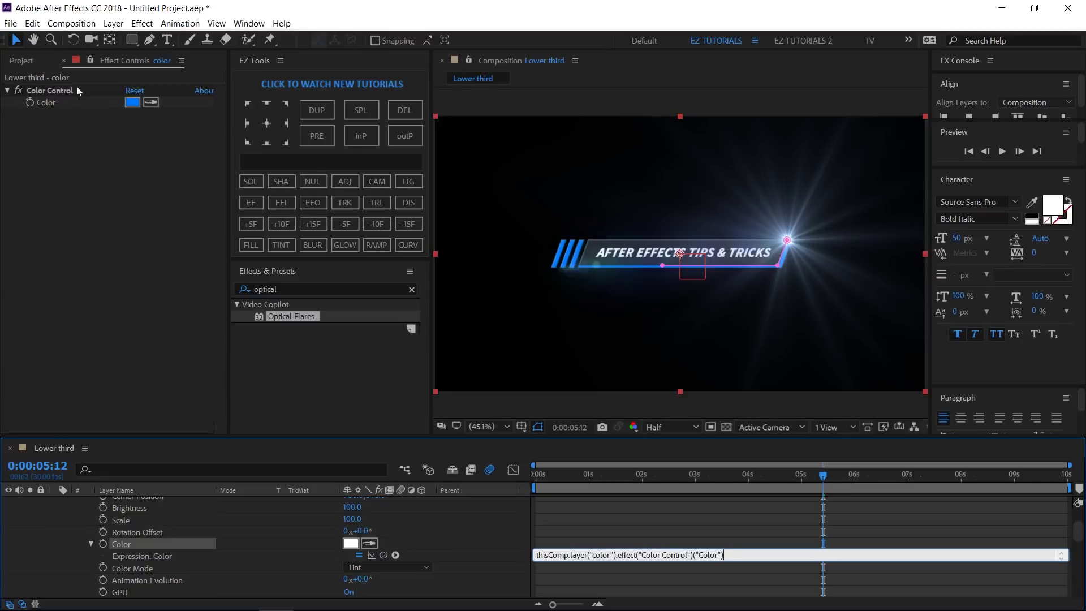
click(89, 61)
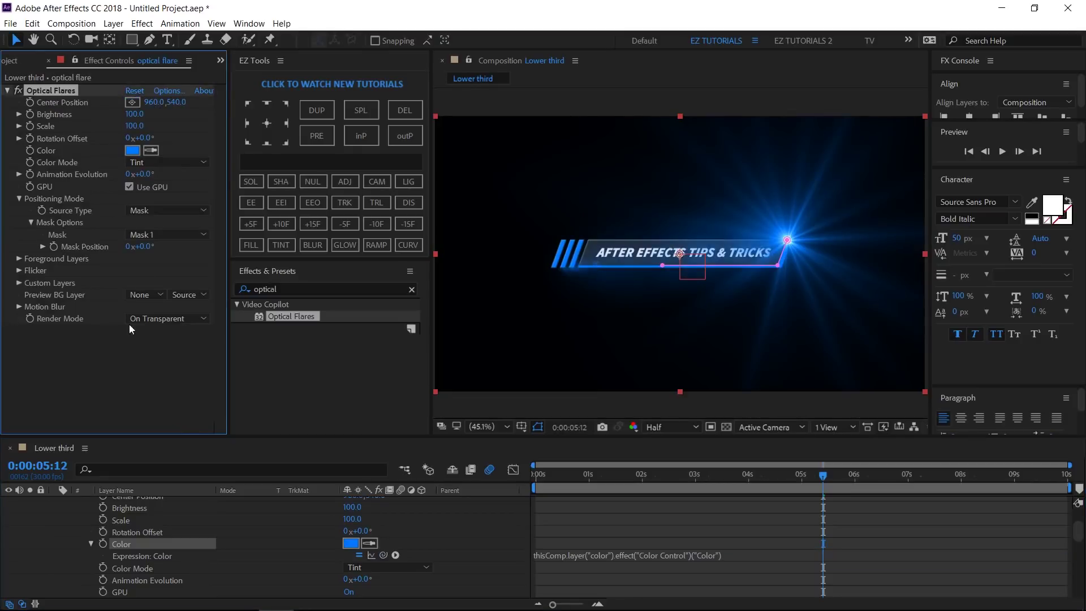
- Load the Beam preset from the Light preset folder in the Optical Flares options and accept it
click(161, 89)
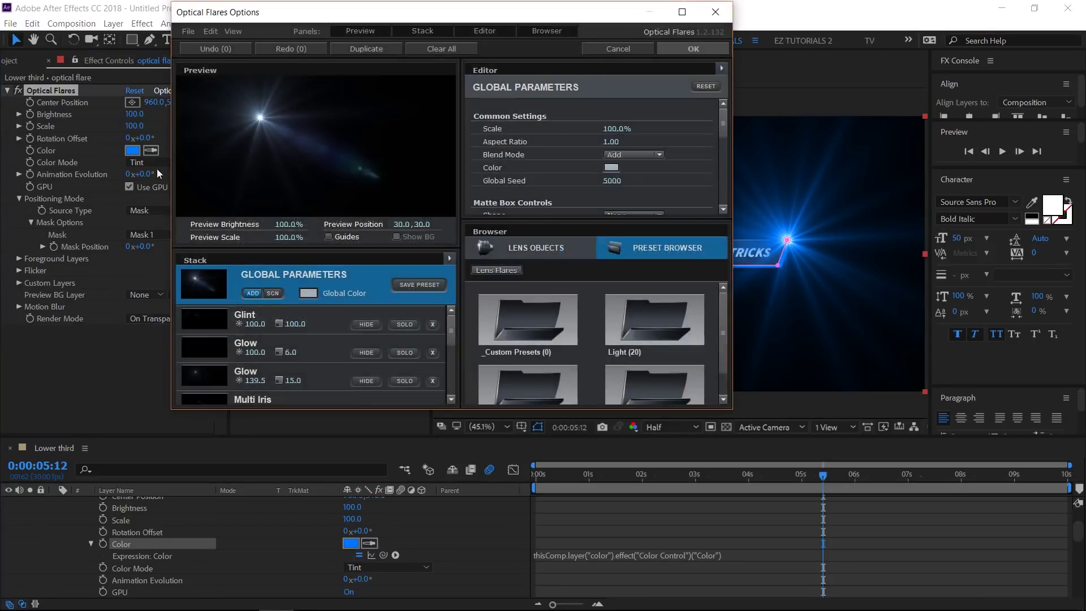
click(630, 321)
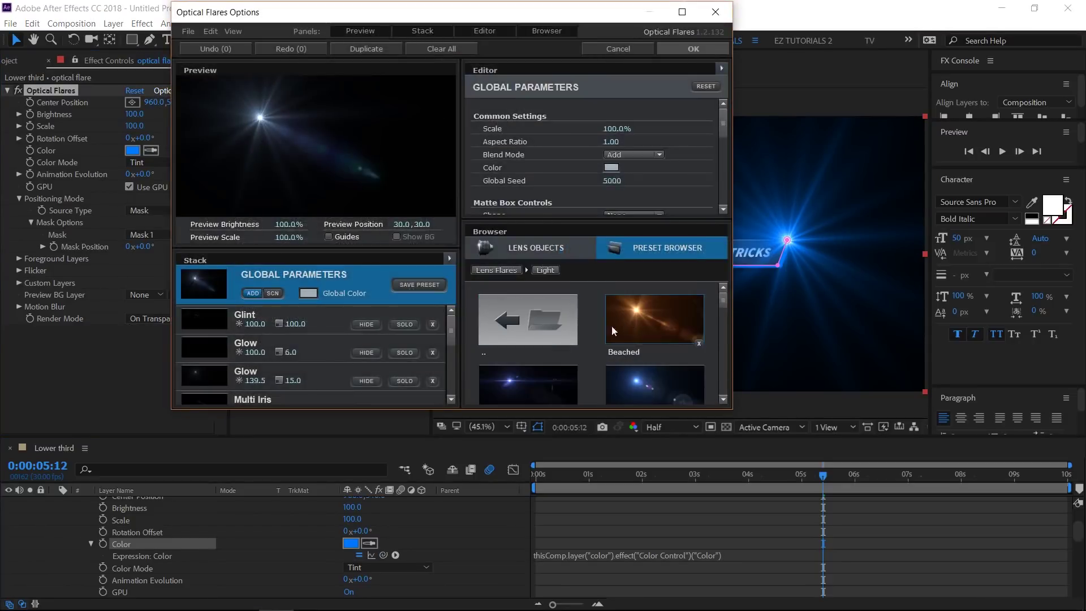
scroll(584, 338, down, 1)
click(531, 362)
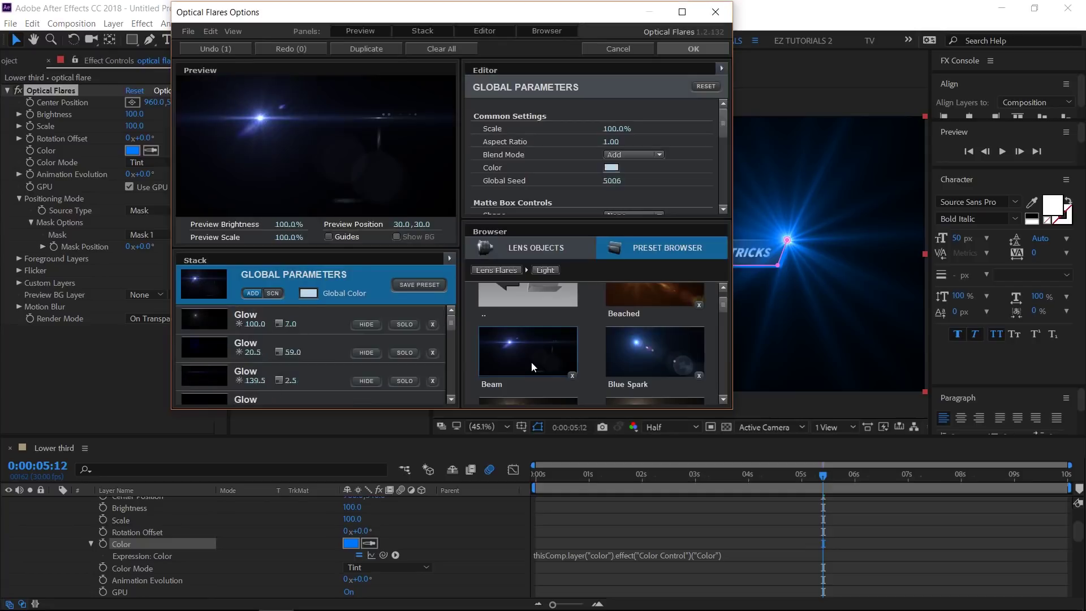
click(711, 51)
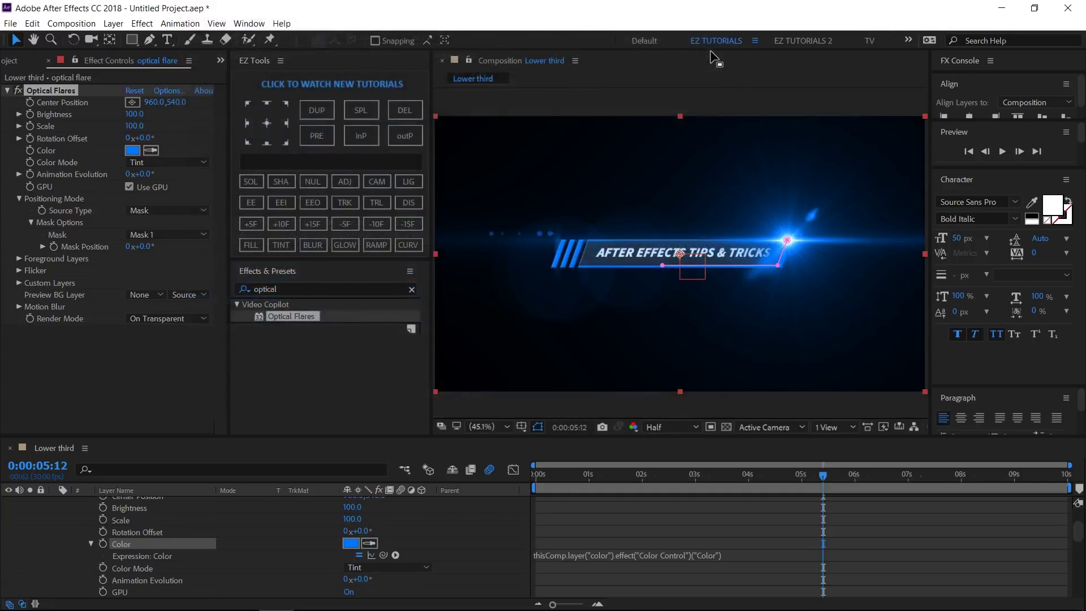
- Set the flare's Scale to 50 and collapse the optical flare layer
click(135, 127)
text(50)
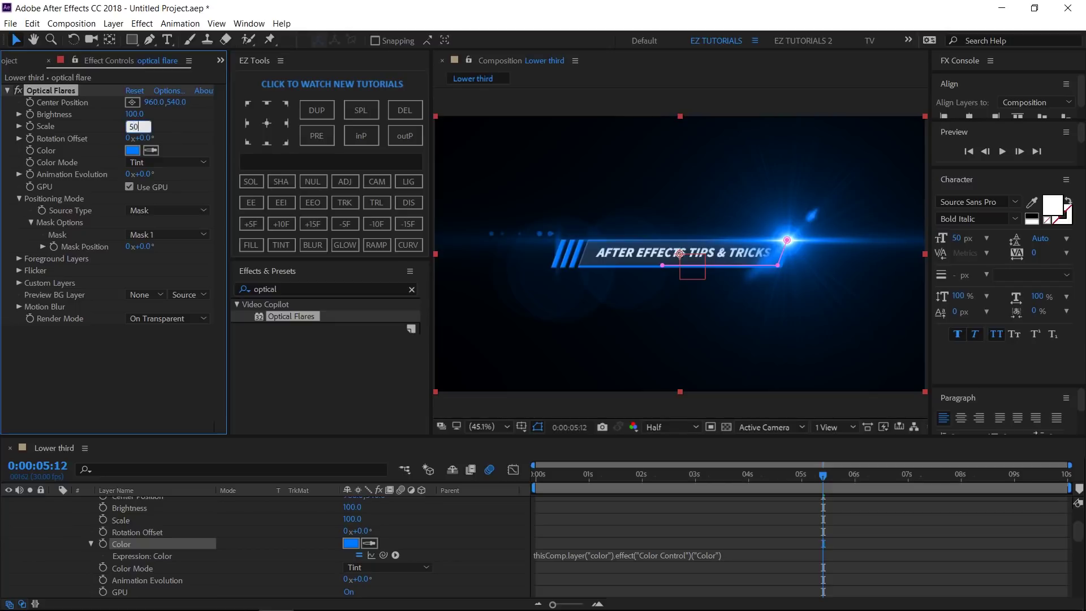
key(Return)
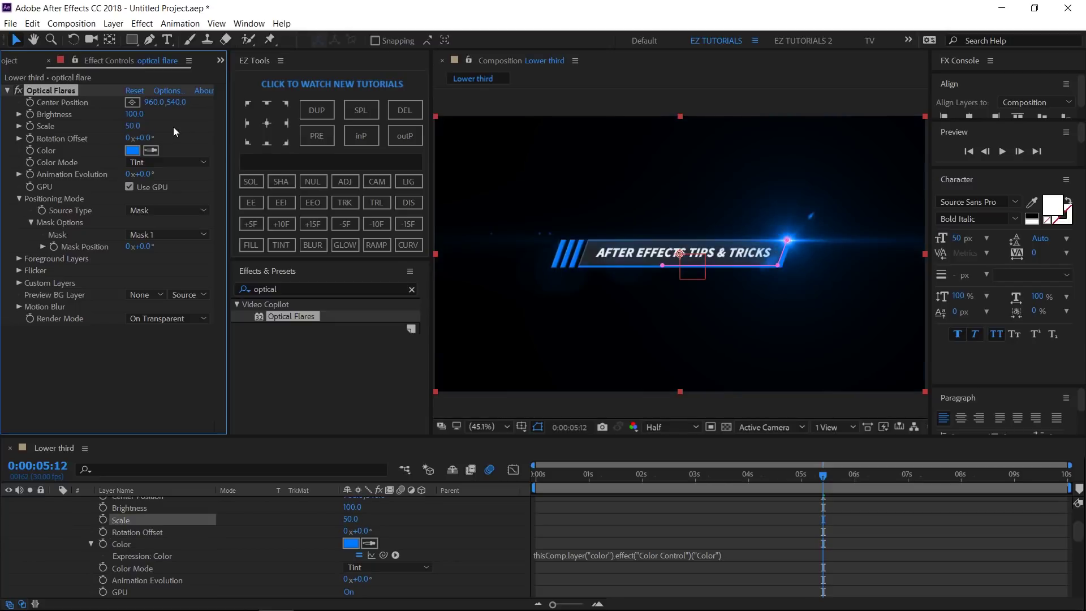
scroll(131, 565, up, 5)
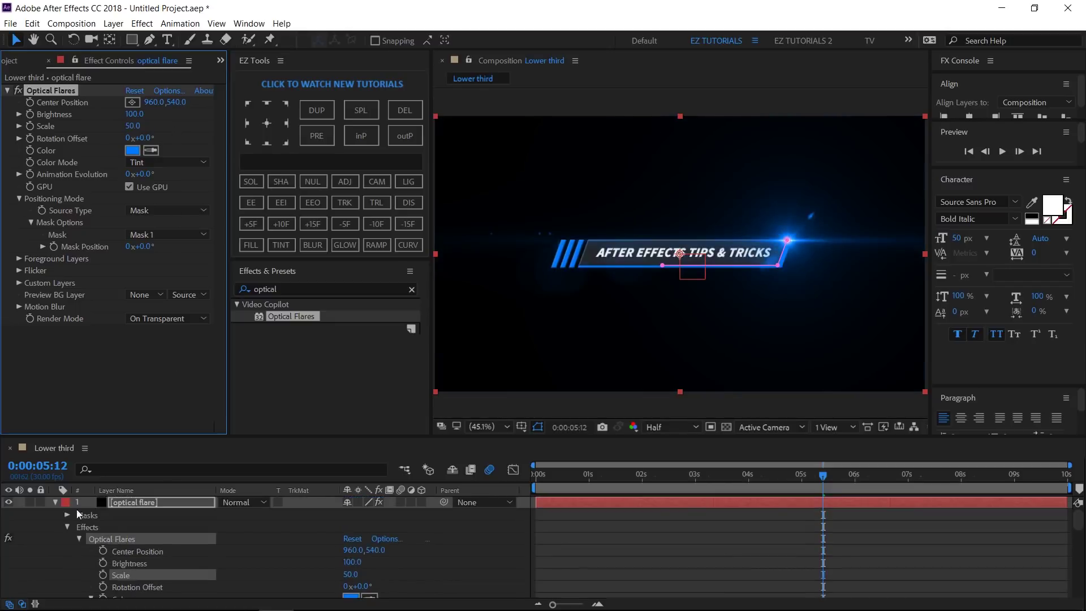
click(56, 502)
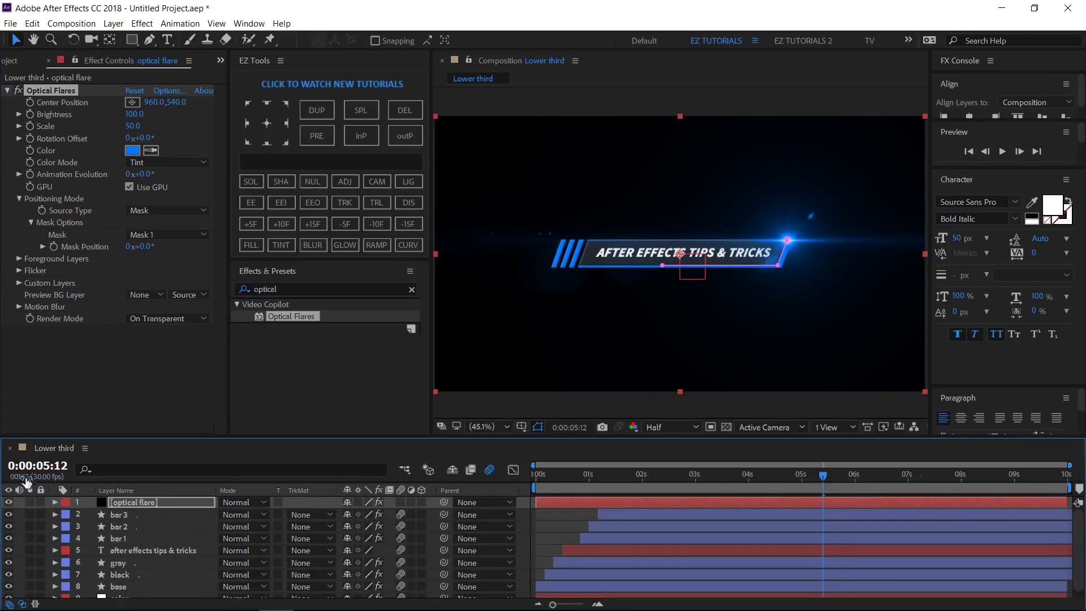
- At 1:15, keyframe the flare's Brightness at 0 and its Mask Position at 0°
click(67, 471)
text(1.15)
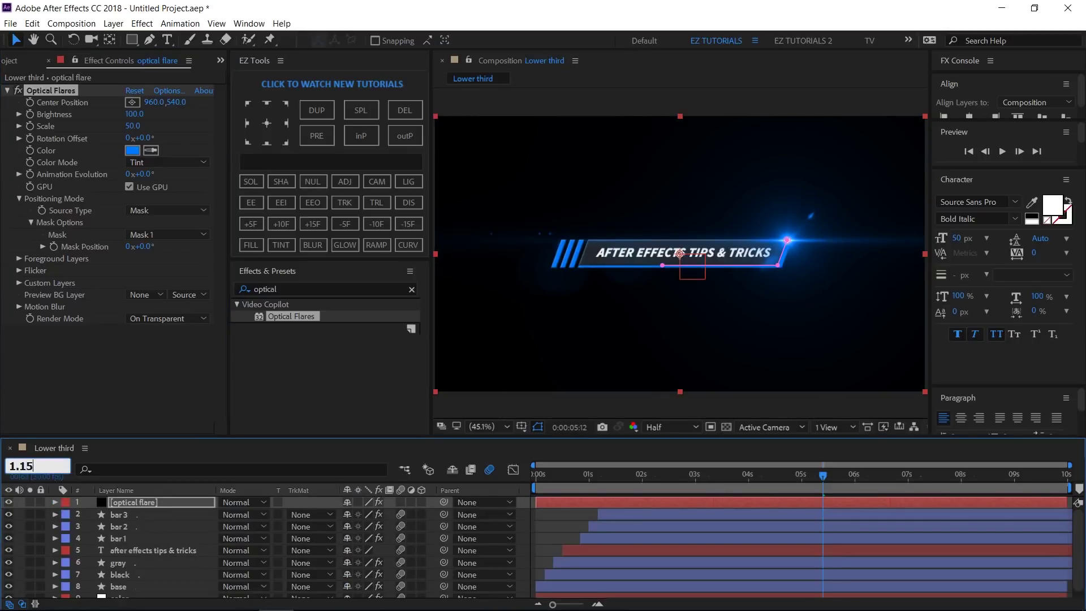
key(Return)
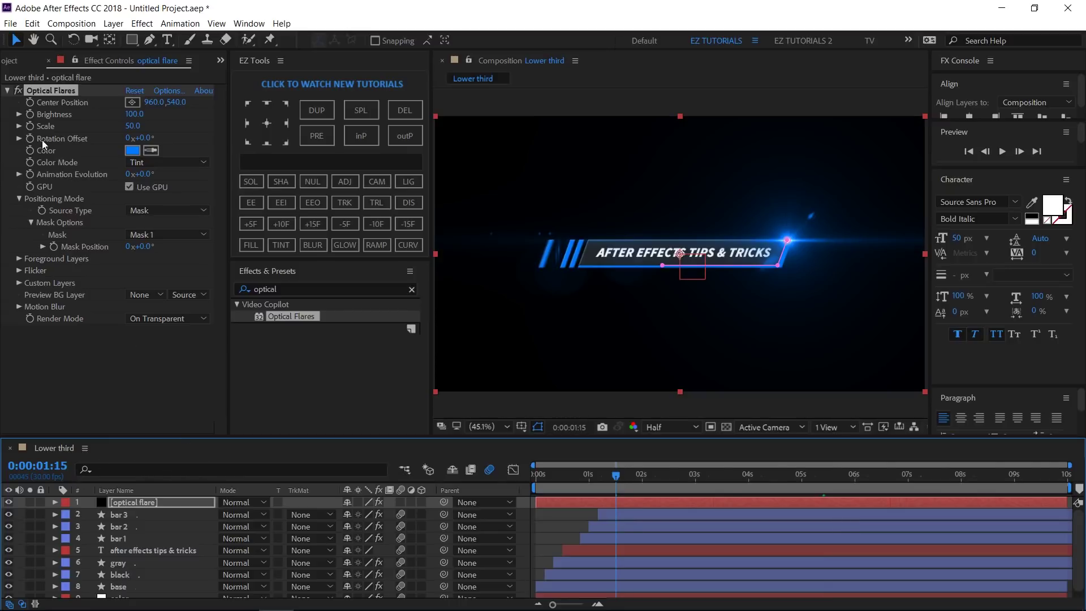
click(33, 114)
click(134, 114)
text(0)
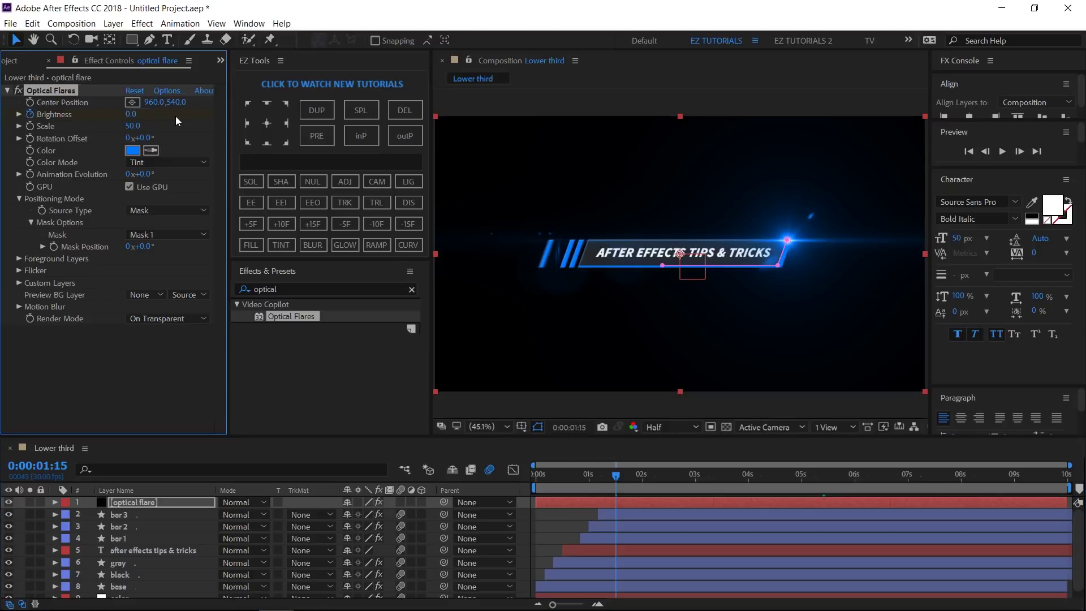
key(Return)
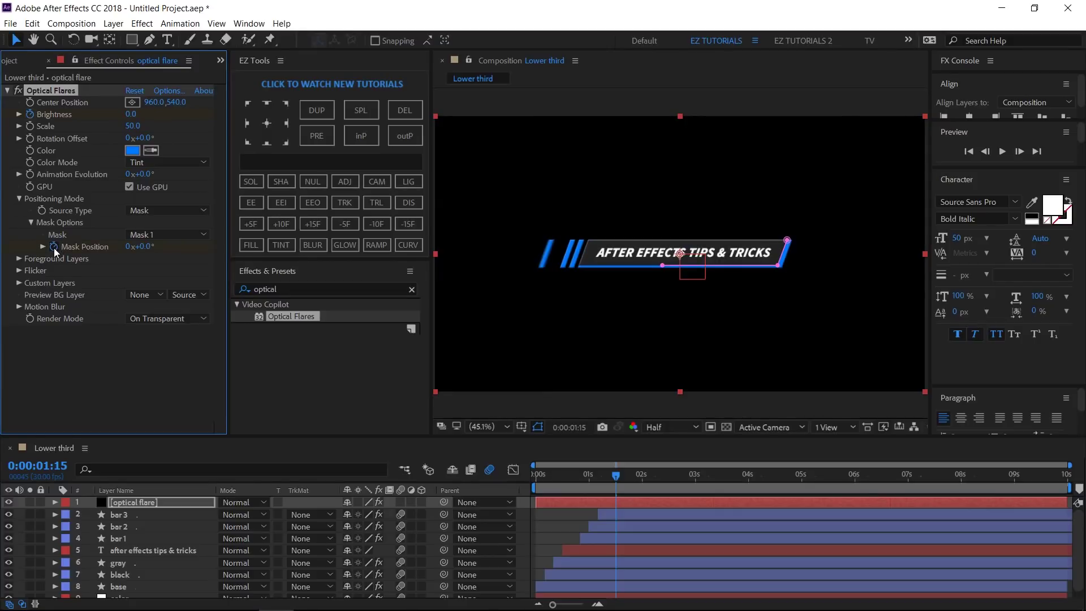
- At 2:25, keyframe the flare's Brightness at 100
click(51, 473)
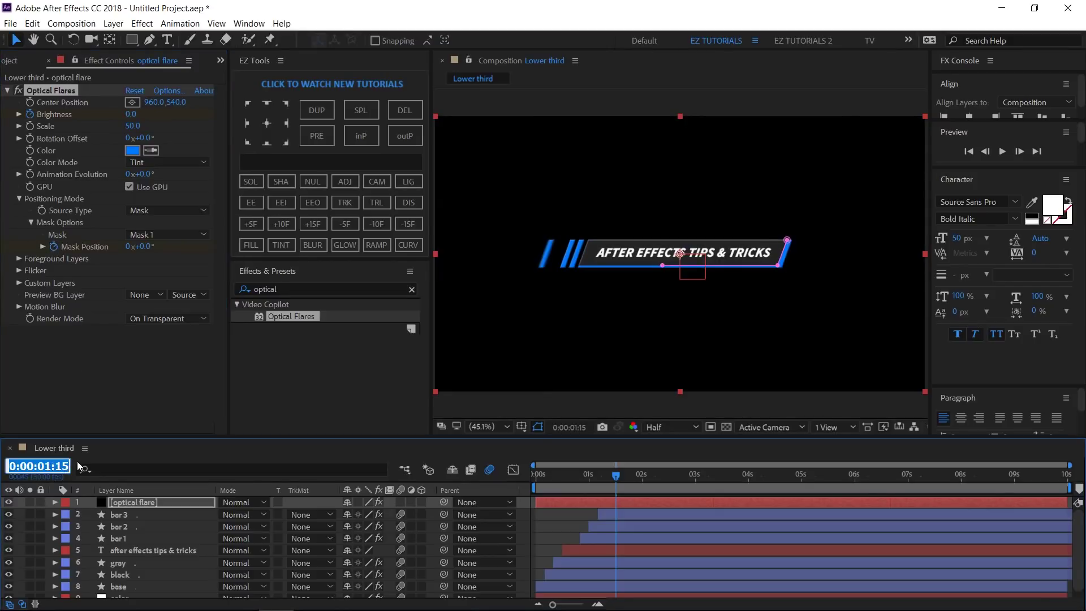
text(2.25)
key(Return)
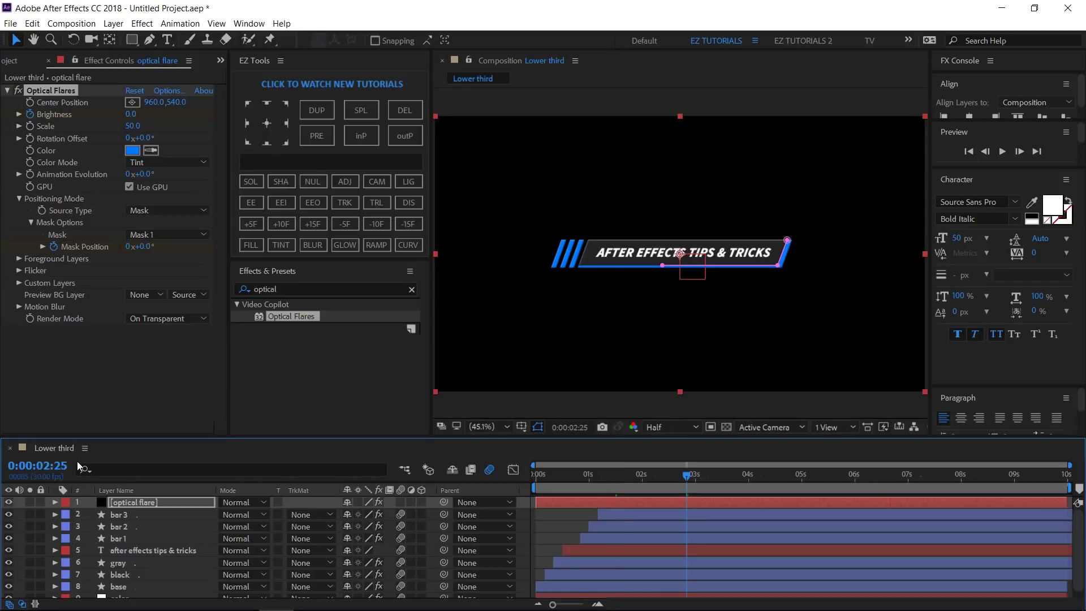
click(130, 114)
text(100)
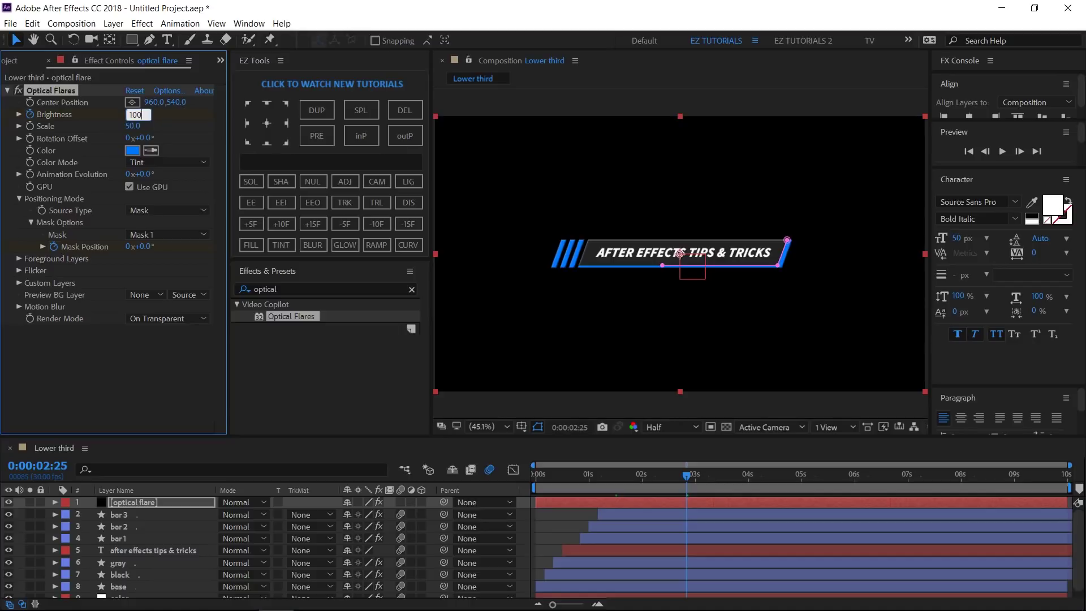
key(Return)
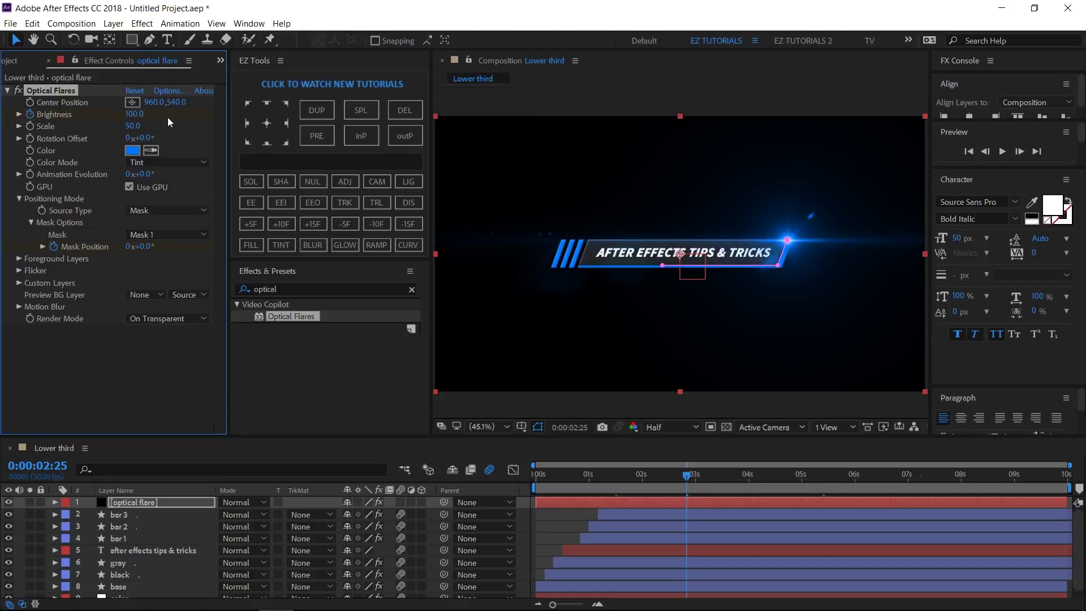
- Reveal the optical flare layer's animated properties and add a Brightness keyframe at 7:29 that keeps the current value
click(959, 480)
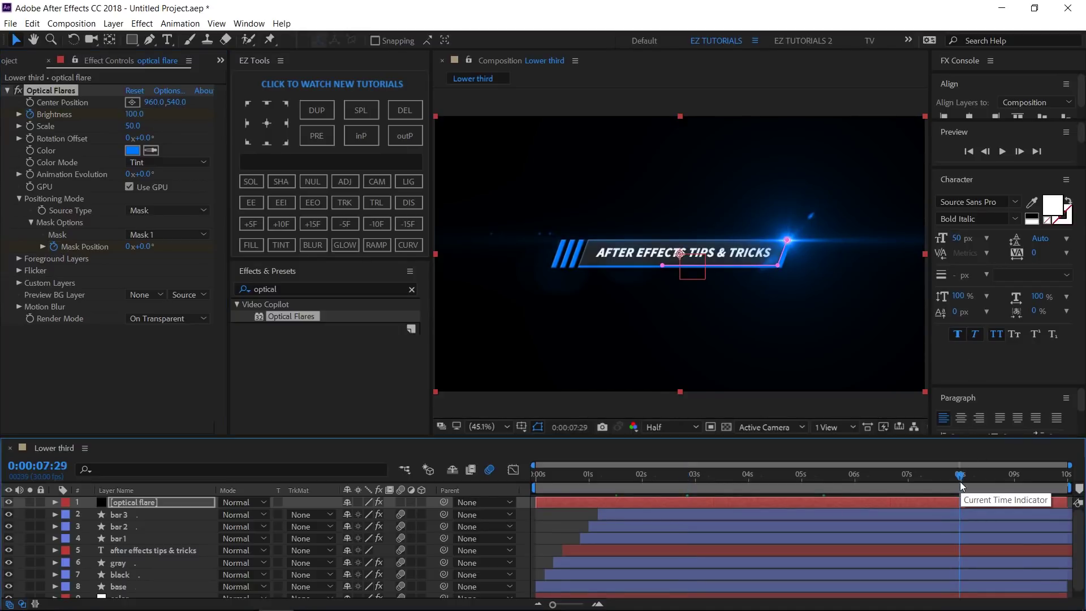
click(146, 502)
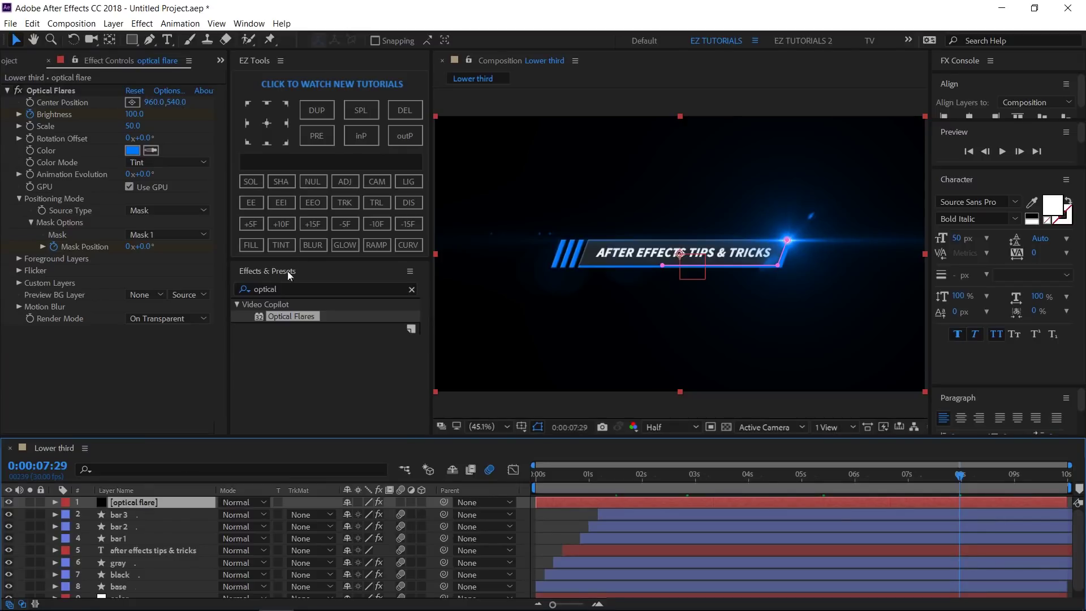
click(409, 202)
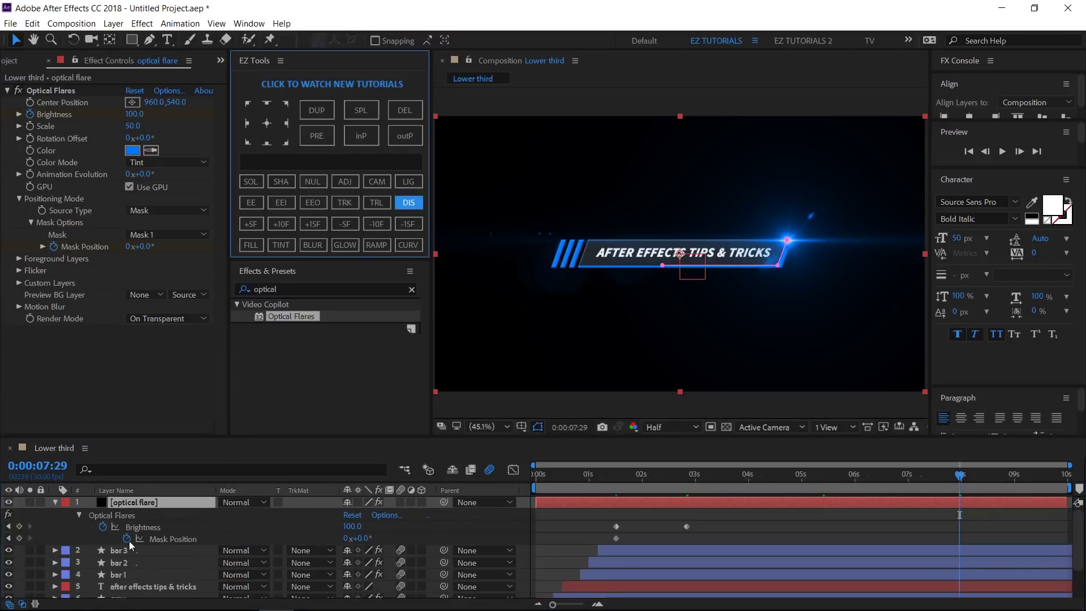
click(20, 527)
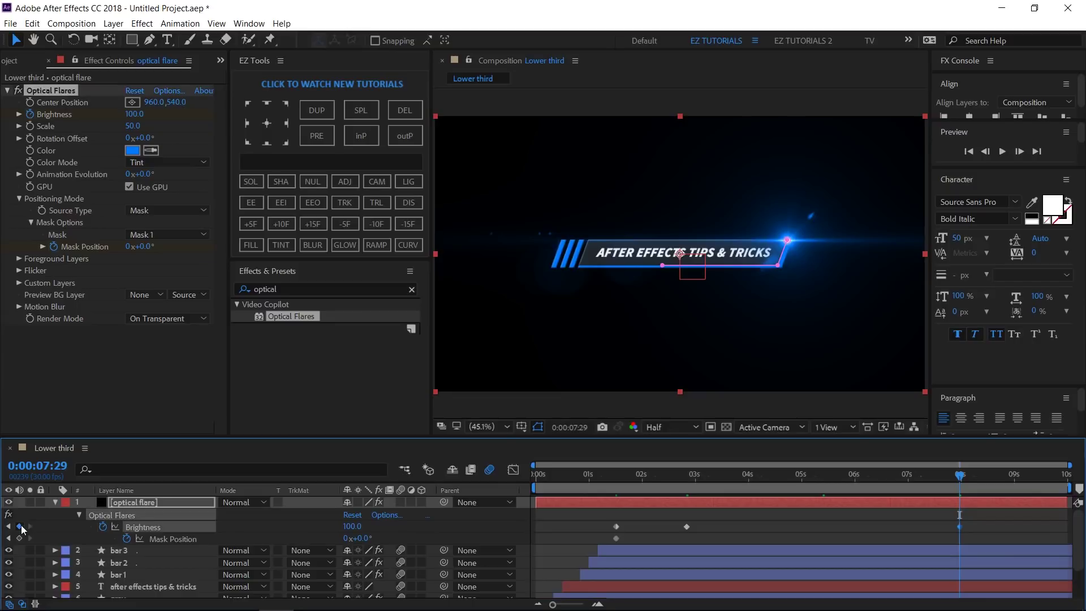
- Ten frames further on, at 8:09, keyframe Brightness at 0 and Mask Position at one full revolution, and collapse the layer
click(280, 225)
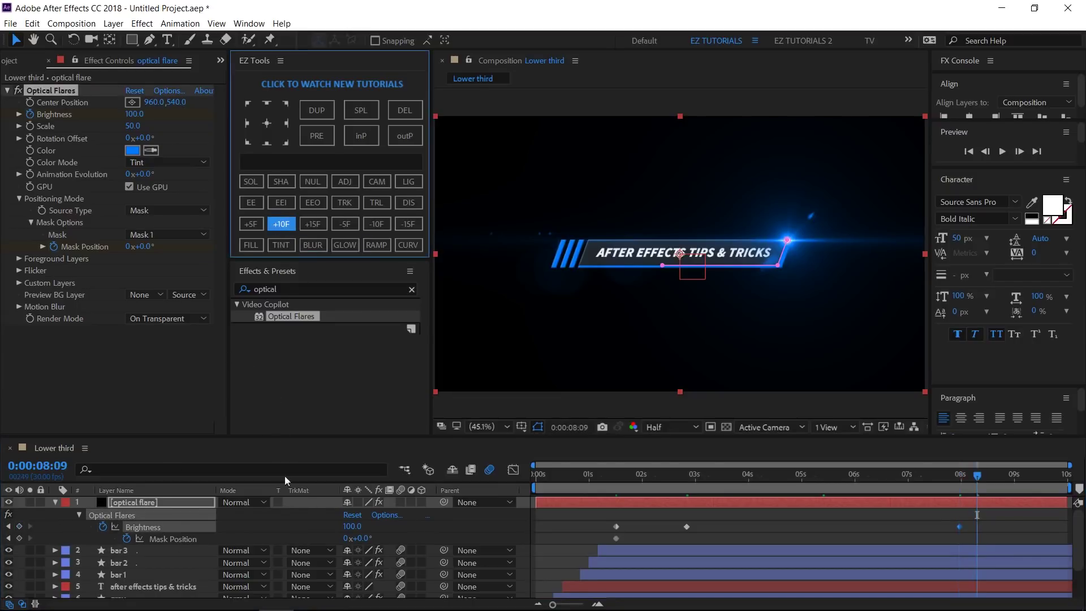
click(352, 526)
text(0)
key(Return)
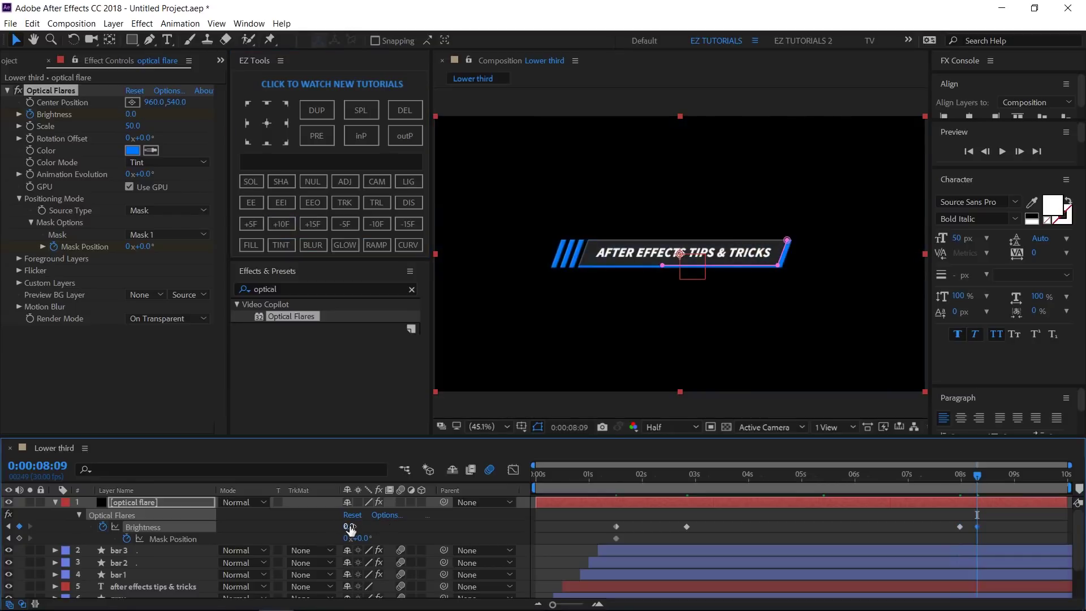
click(346, 538)
text(1)
key(Return)
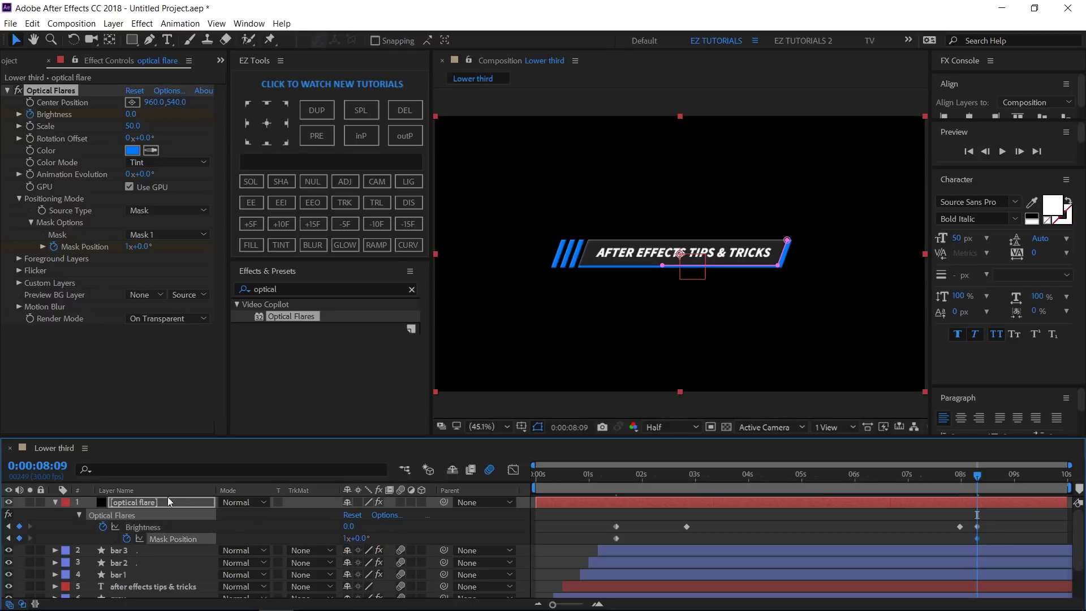
click(54, 502)
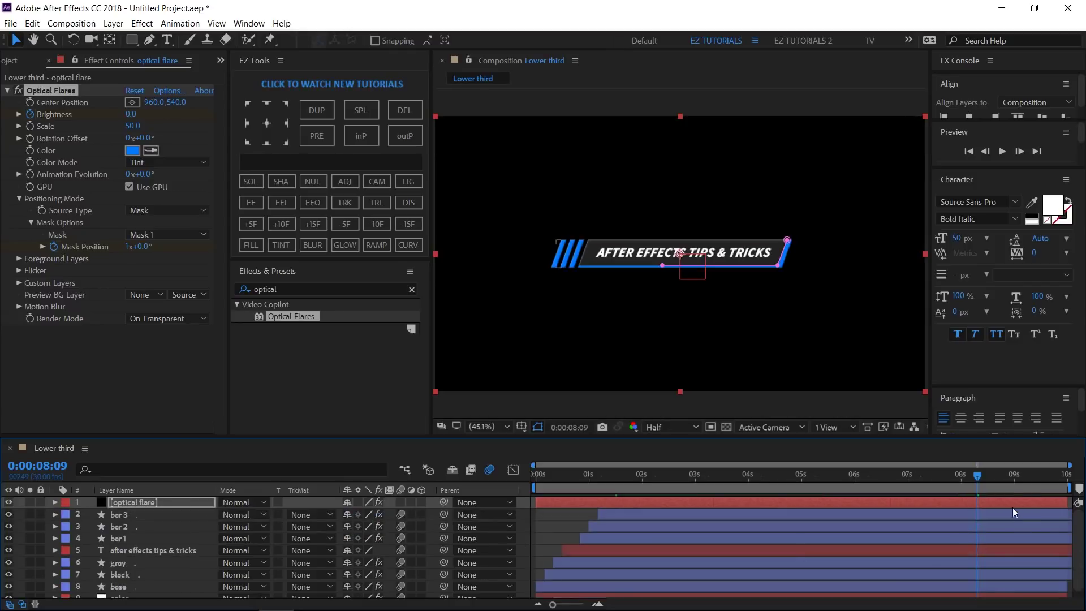
- Scrub back to 4:11 and test the color layer's Color Control with purple BA00FF, restoring the original blue
drag(983, 474, 768, 478)
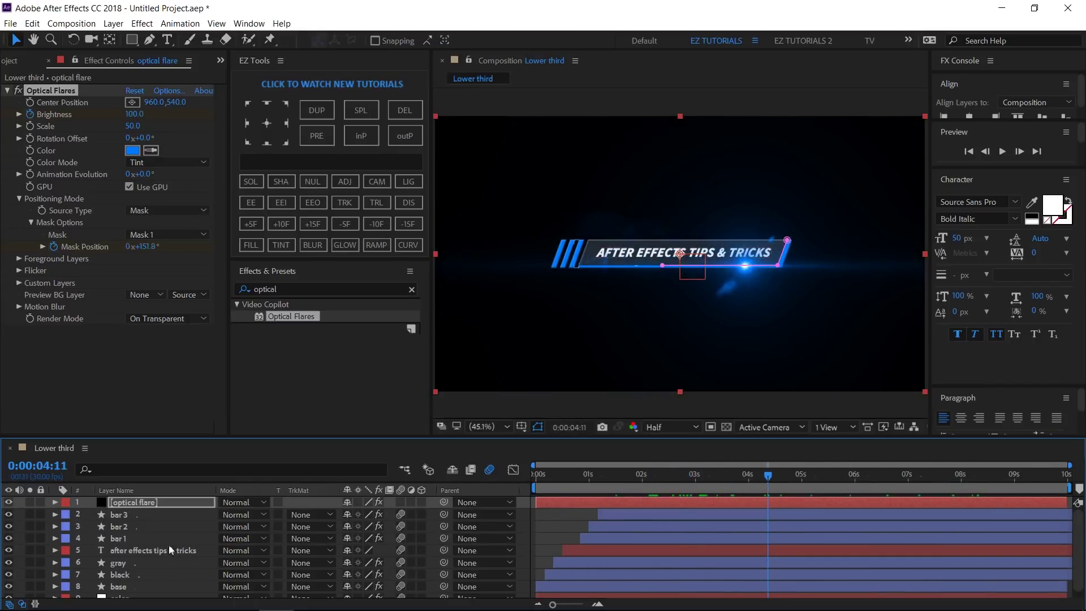
scroll(142, 566, down, 1)
click(143, 591)
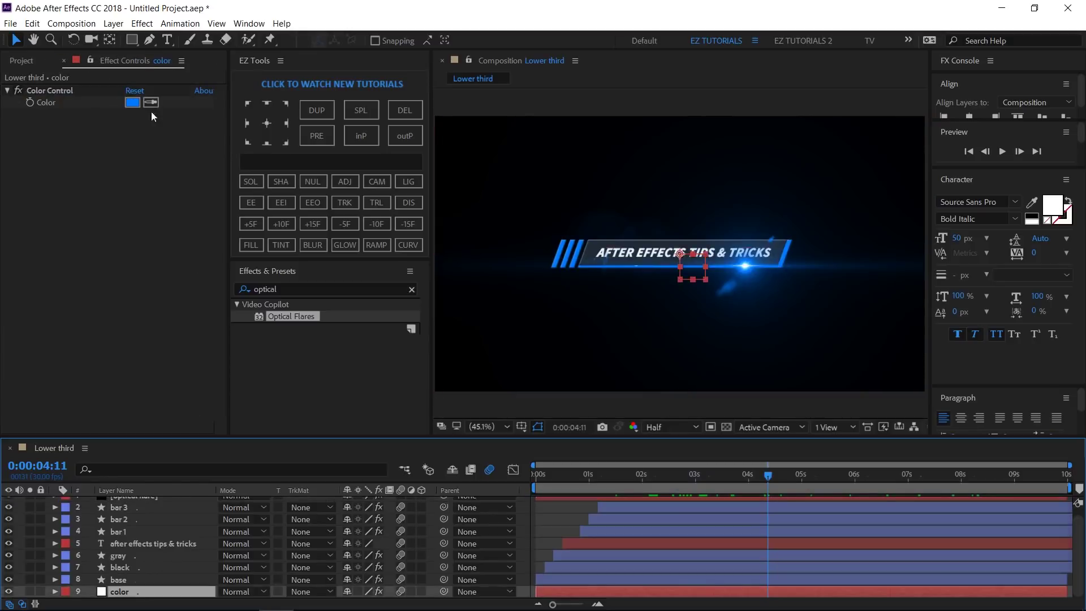
click(133, 103)
drag(351, 104, 366, 136)
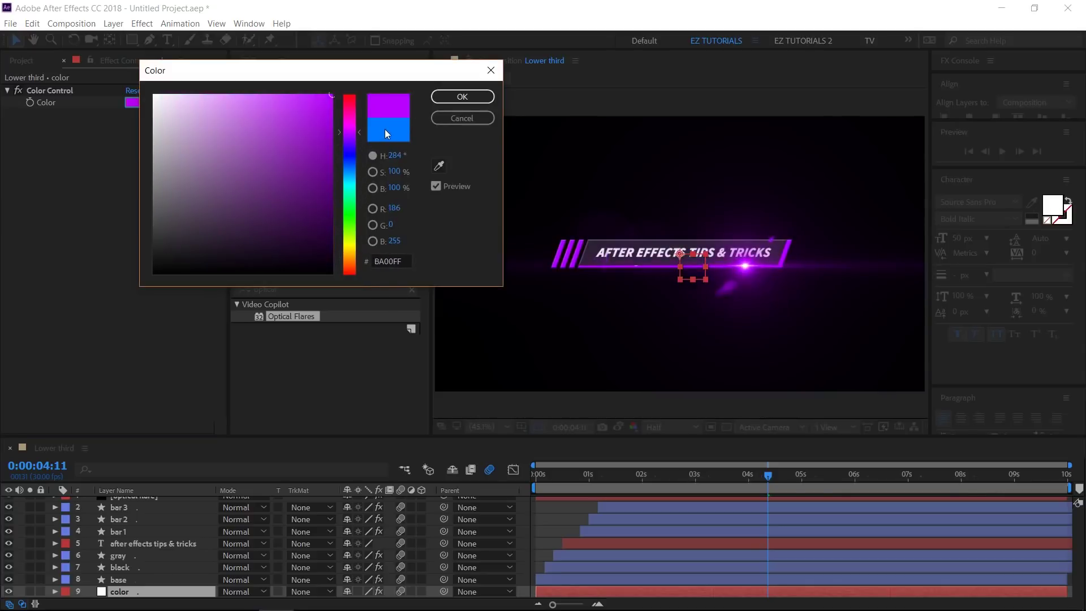
click(384, 129)
click(466, 94)
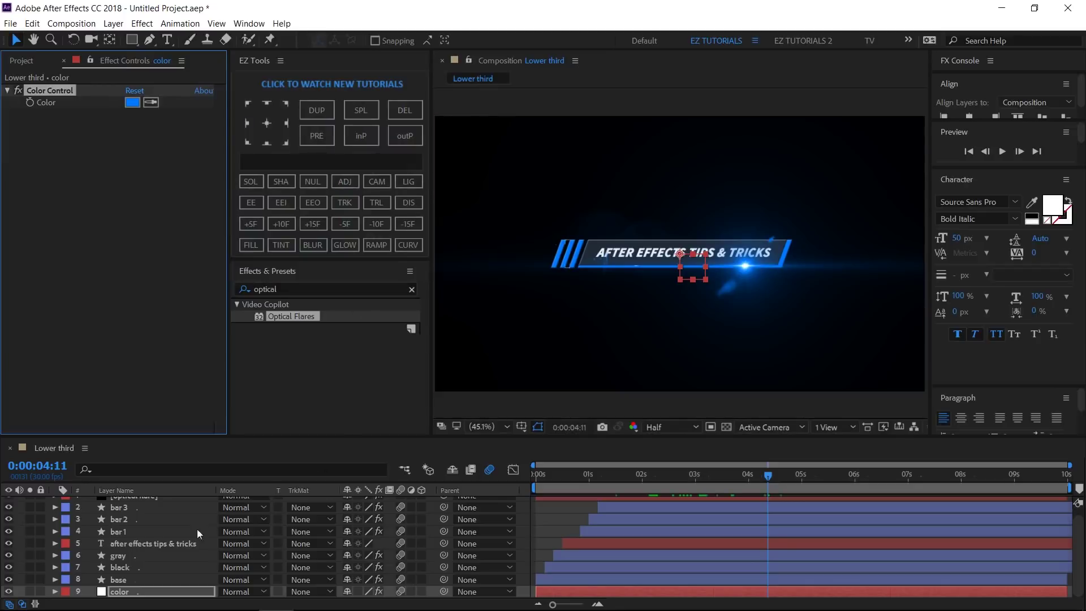
- Hide the optical flare layer and place optical flare.mp4 above it with its blending mode set to Add
scroll(212, 520, up, 1)
click(9, 502)
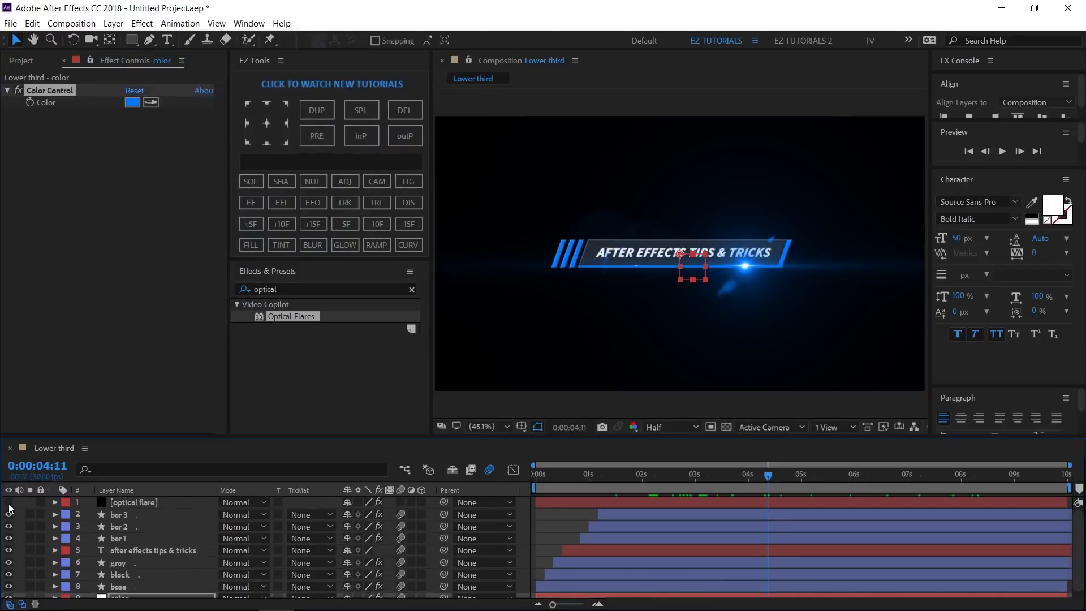
click(23, 61)
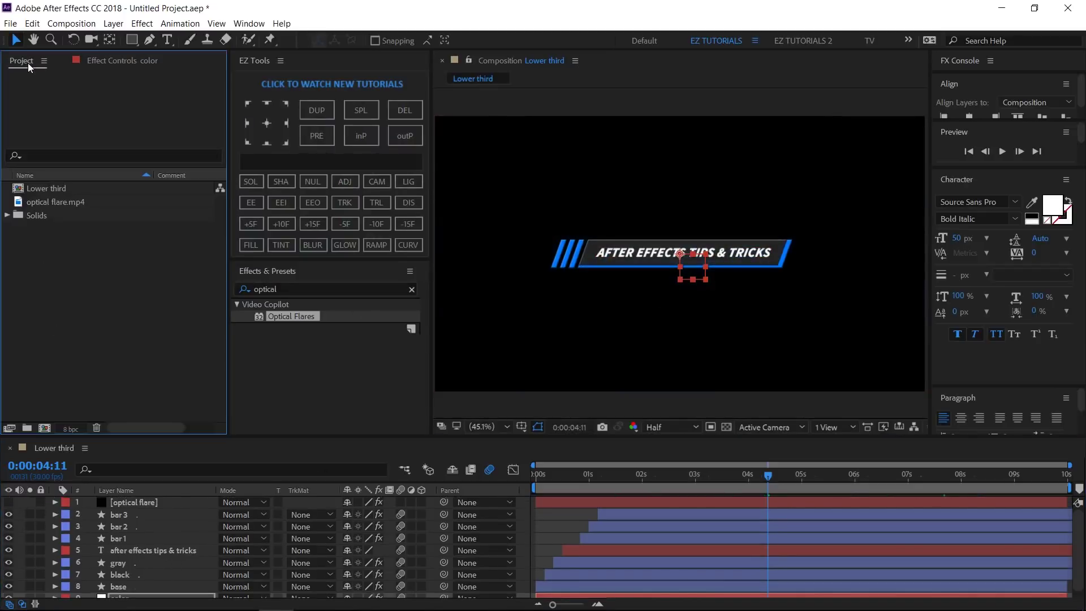
drag(44, 200, 76, 504)
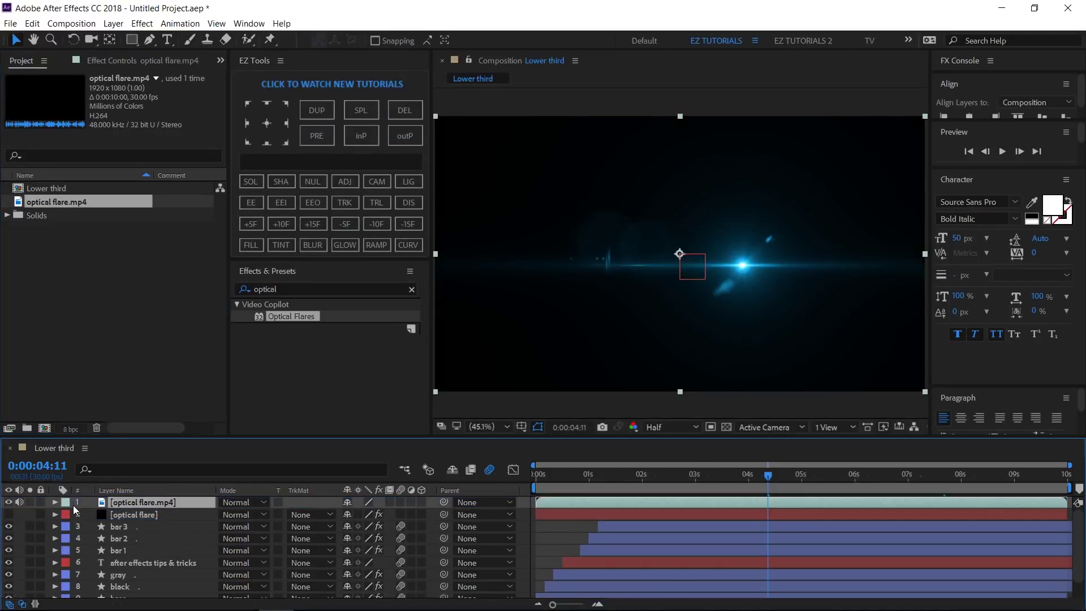
click(242, 501)
click(270, 236)
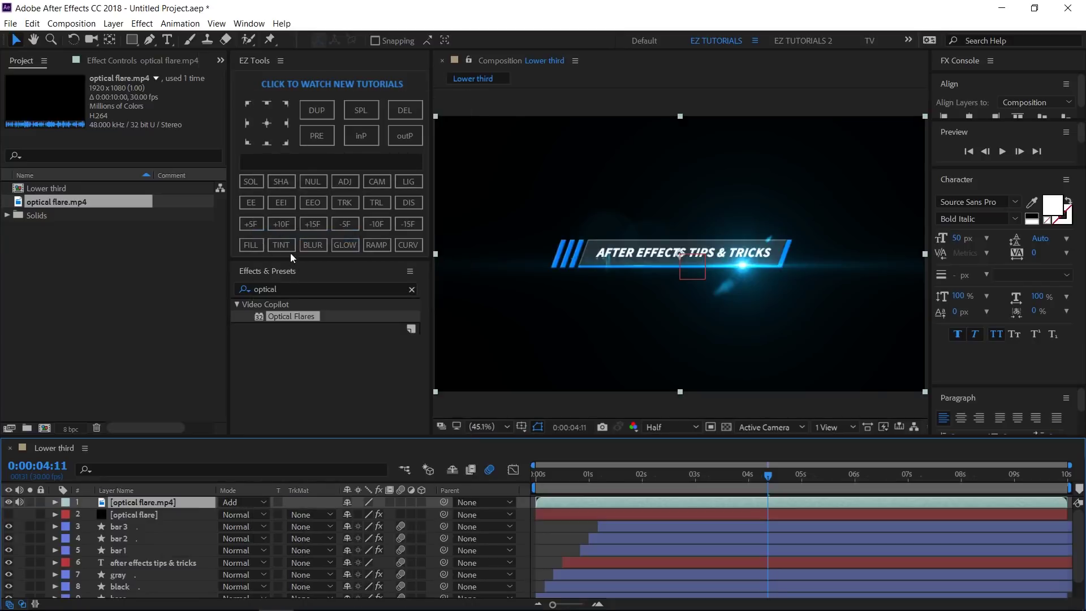
- Apply a Tint effect to optical flare.mp4 and lock the effect controls view on the color layer
click(287, 244)
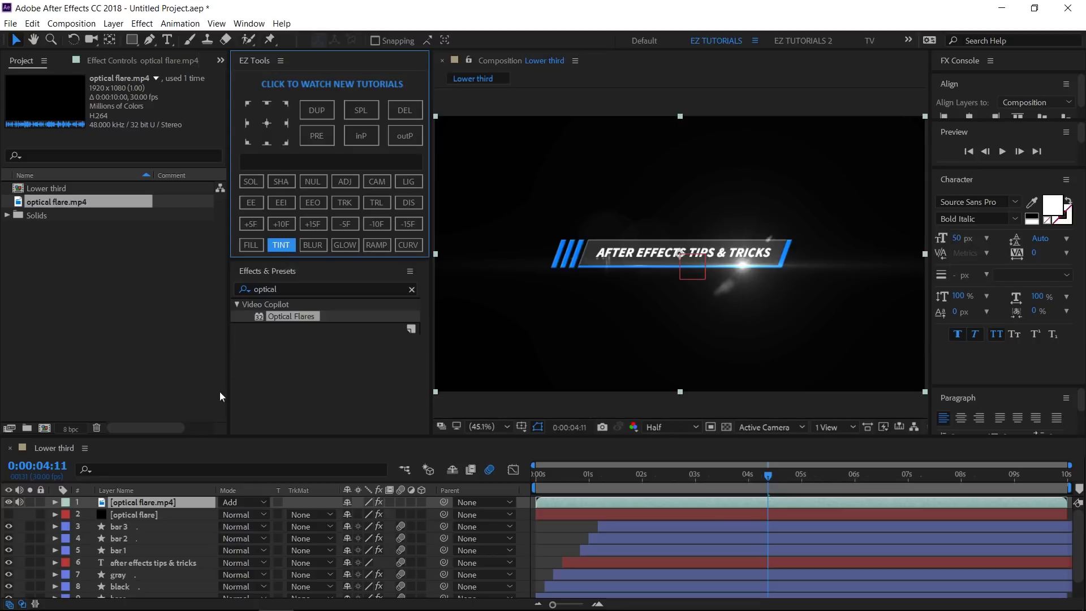
scroll(134, 588, down, 2)
click(126, 589)
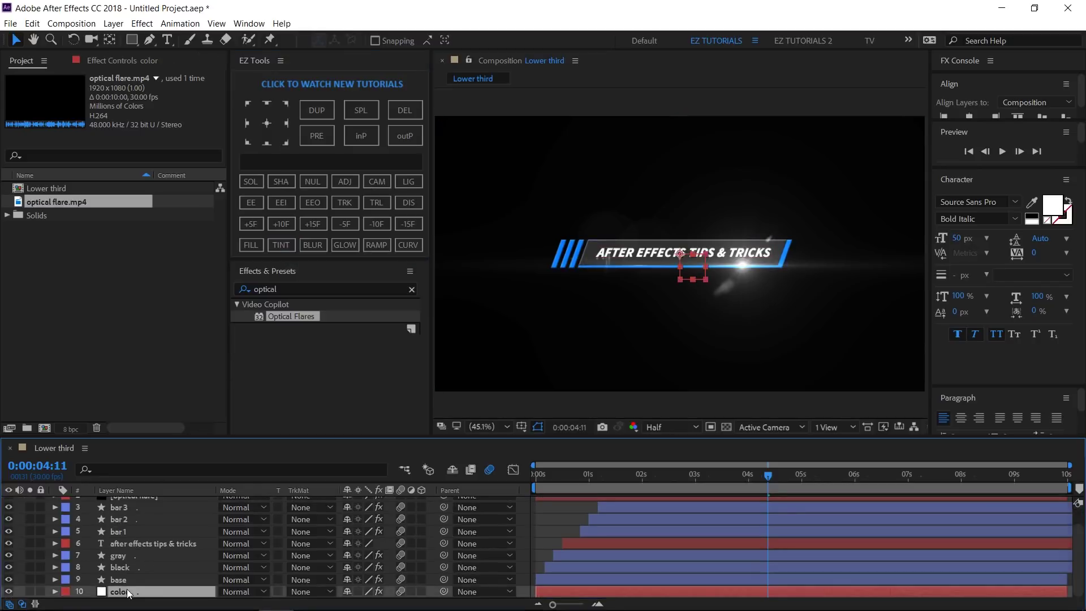
click(124, 61)
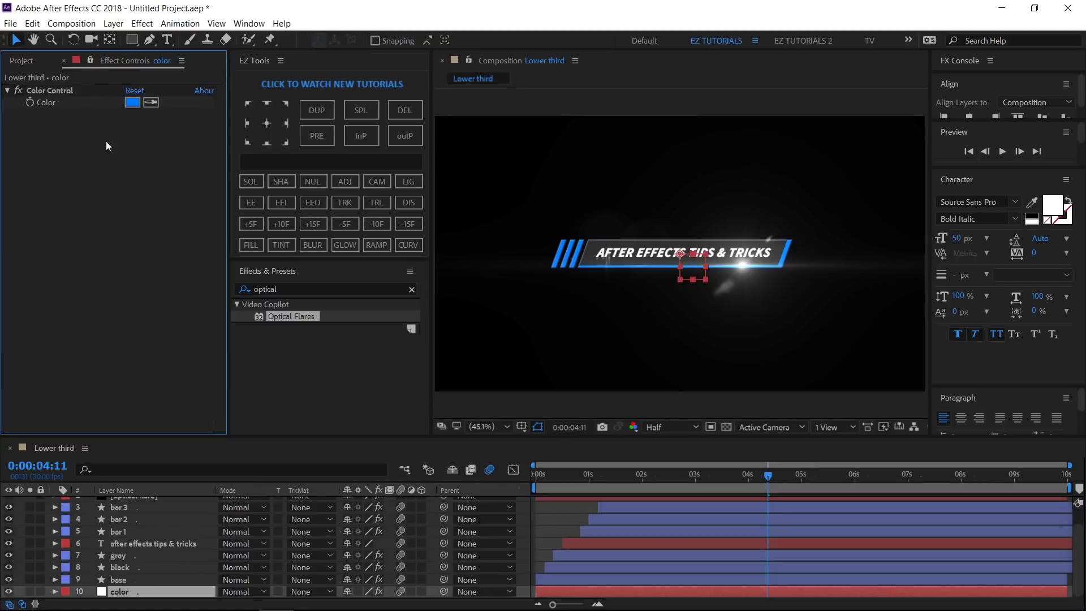
scroll(137, 519, up, 2)
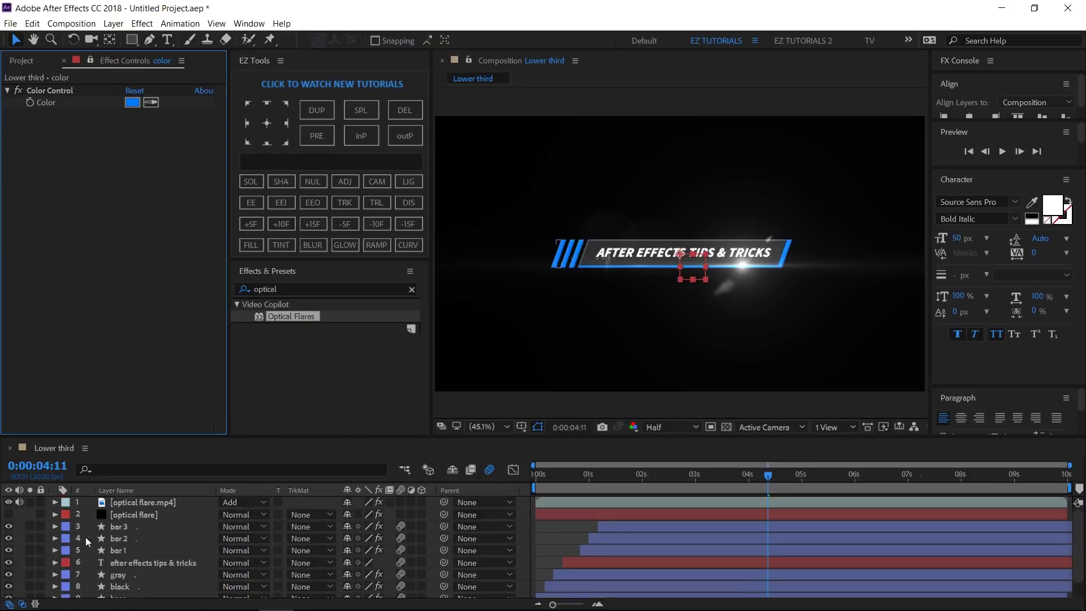
- Link the Tint's Map White To by expression to the color layer's Color Control, unlock its effect controls and collapse the layer
click(54, 501)
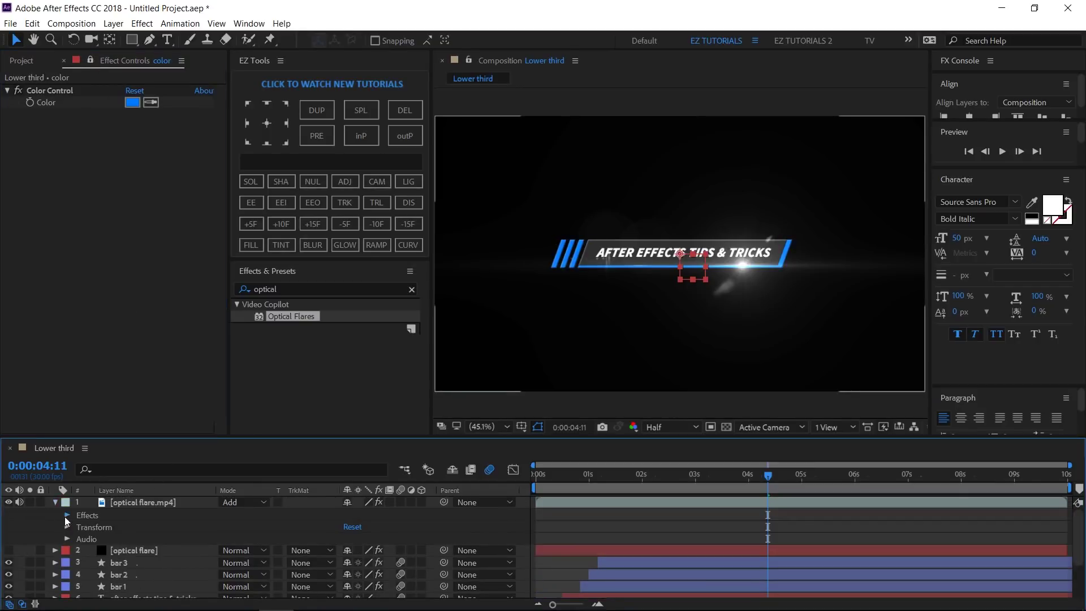
click(66, 515)
click(79, 528)
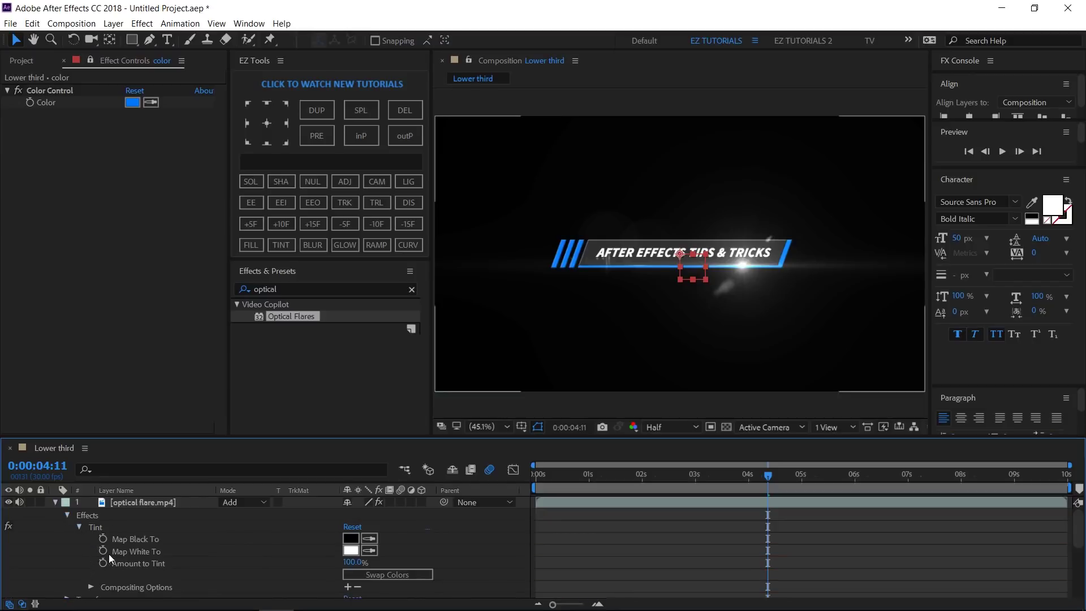
alt+click(104, 548)
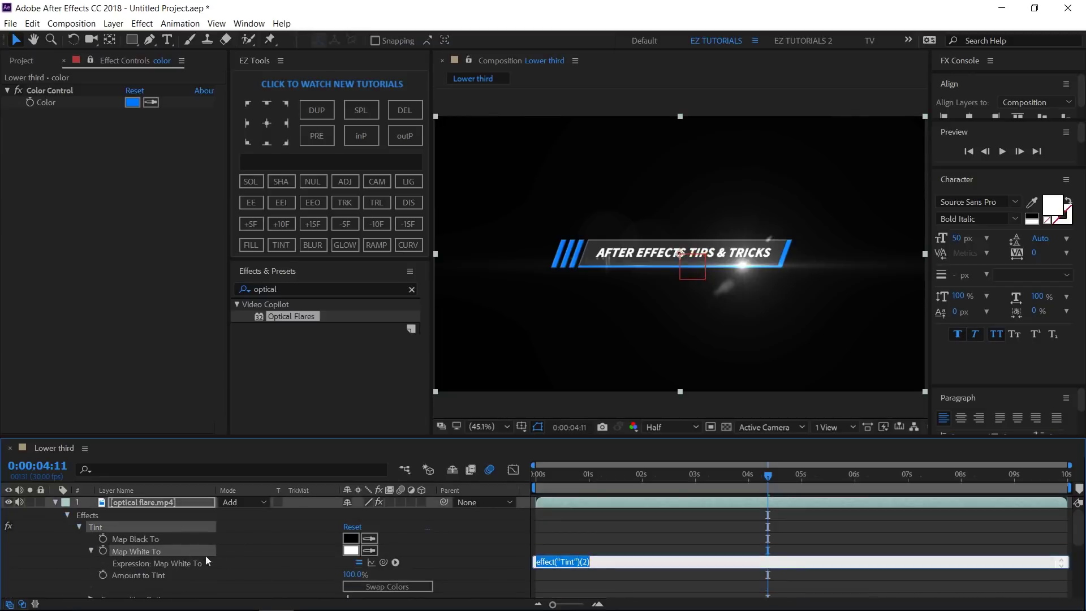
drag(384, 562, 68, 99)
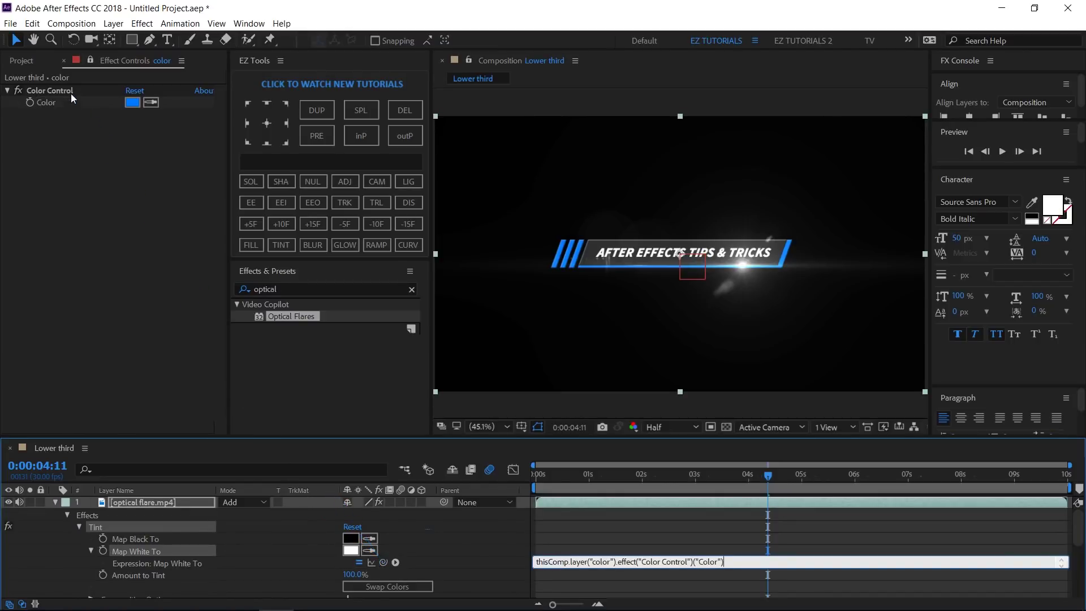
click(90, 61)
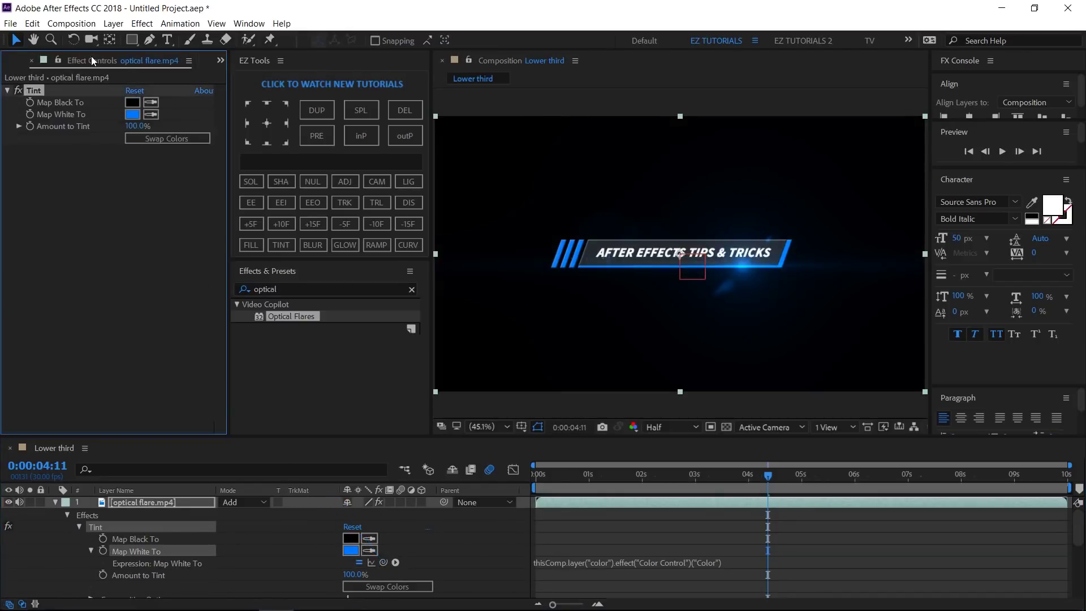
click(56, 502)
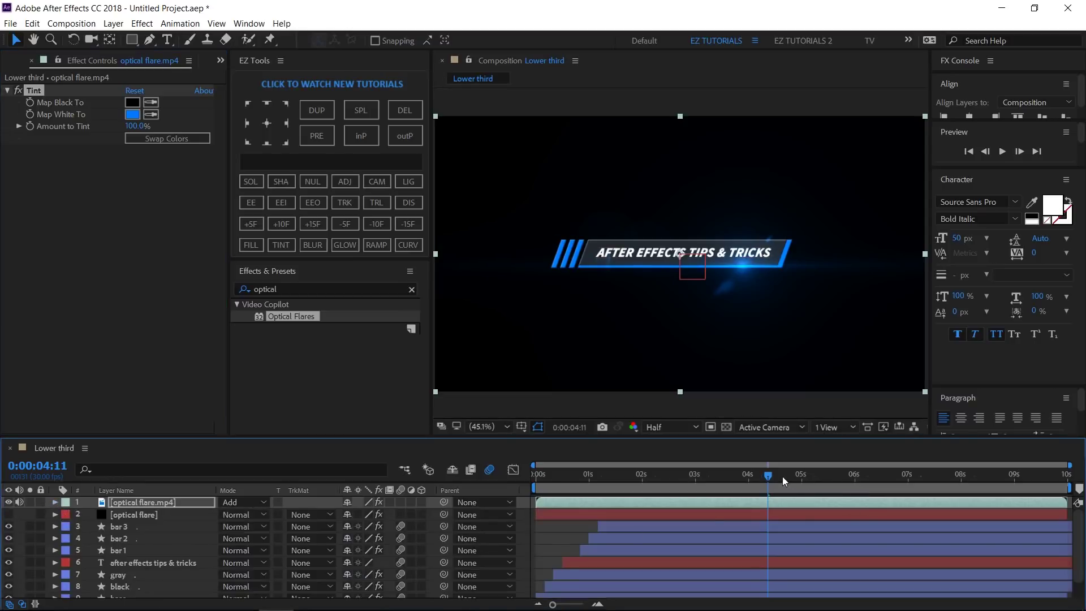
- Hide optical flare.mp4, show the optical flare solid layer again, and preview the animation from the start
drag(768, 474, 620, 507)
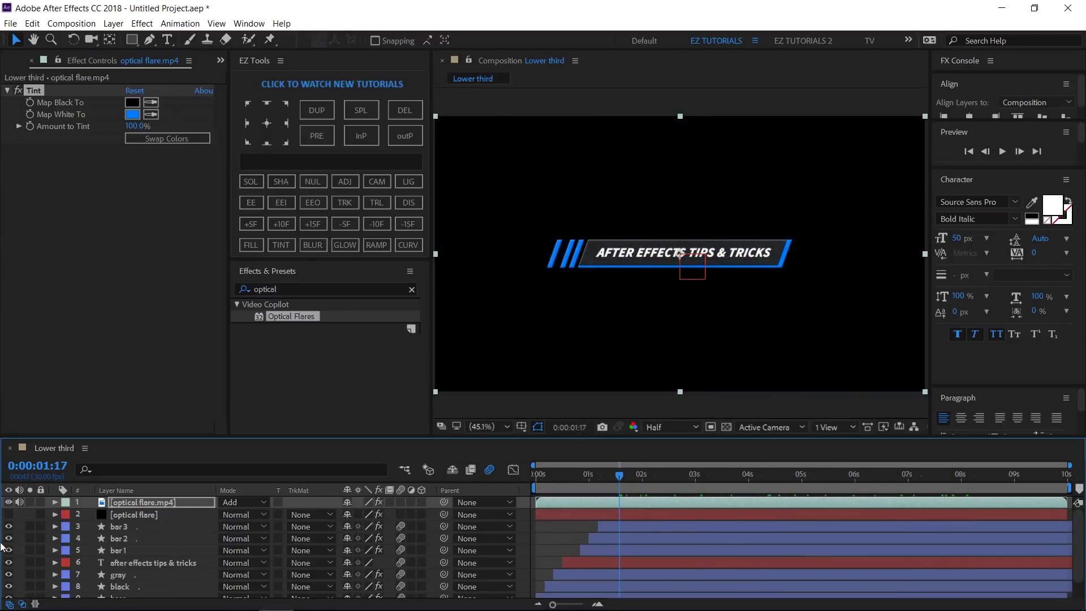
click(9, 502)
click(8, 514)
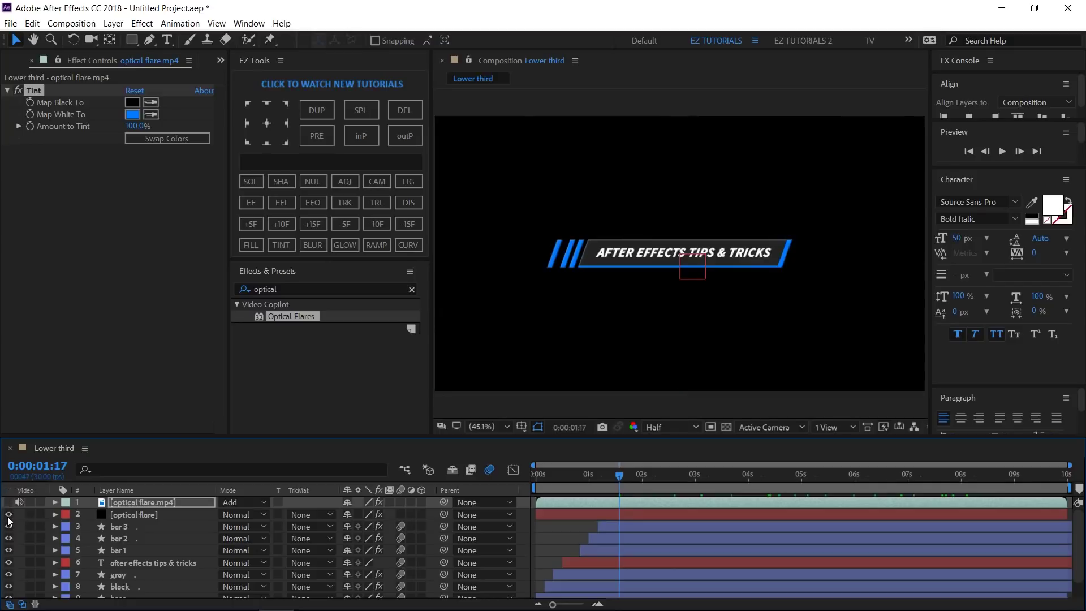
click(968, 151)
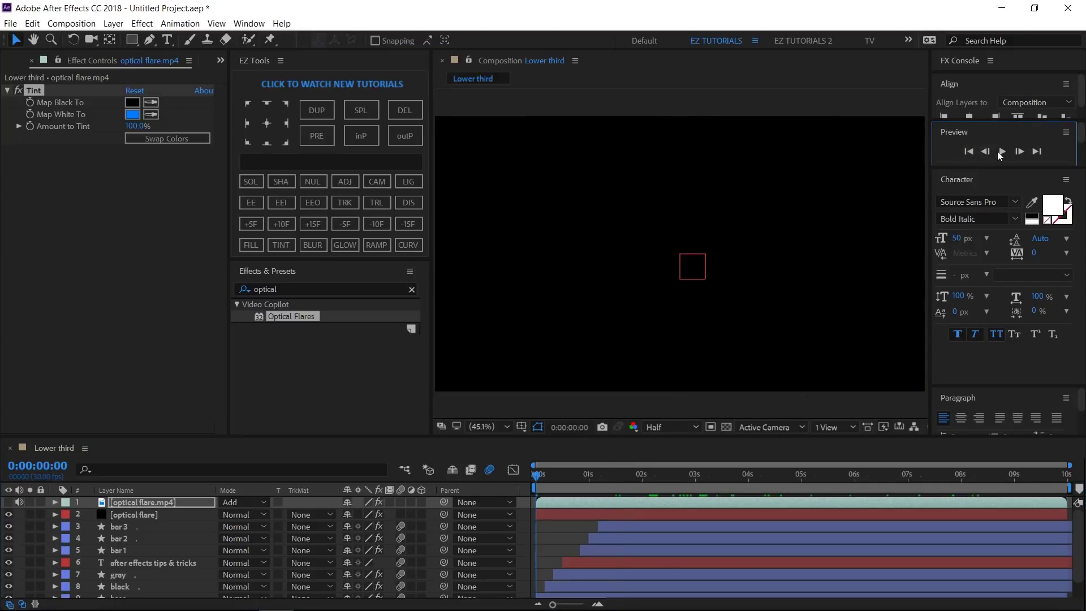
click(1005, 152)
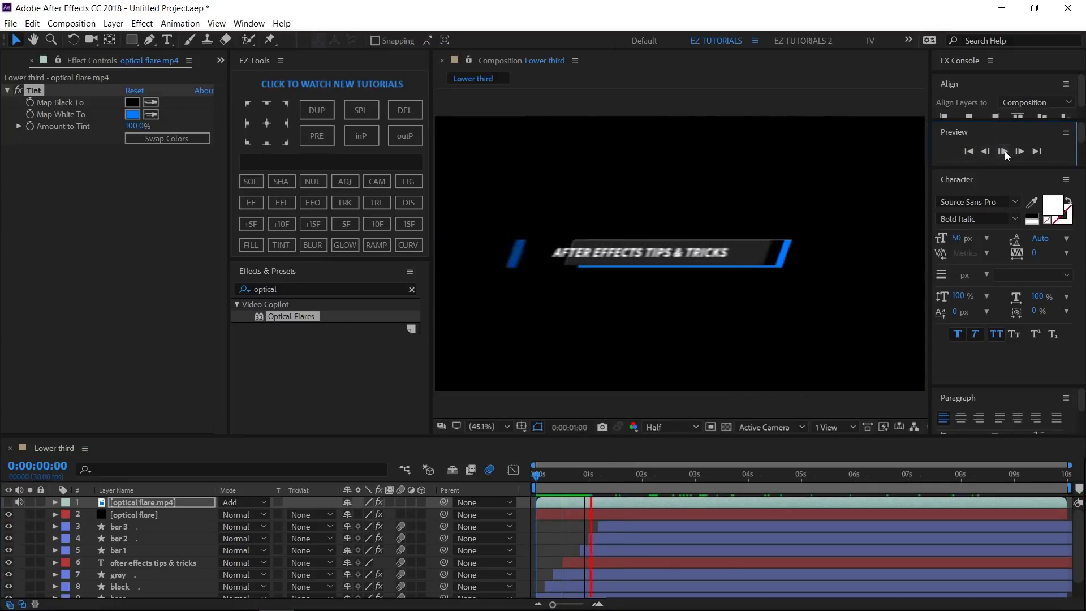